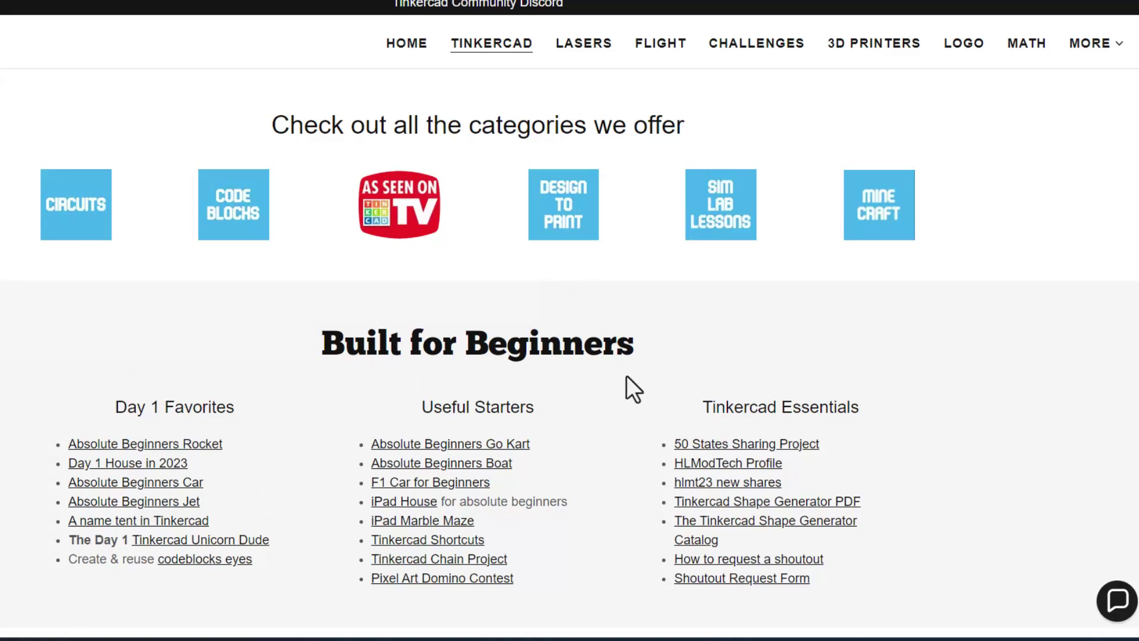
Check the website's contact chat and close it again.
{"action": "left_click", "coordinate": [1118, 617]}
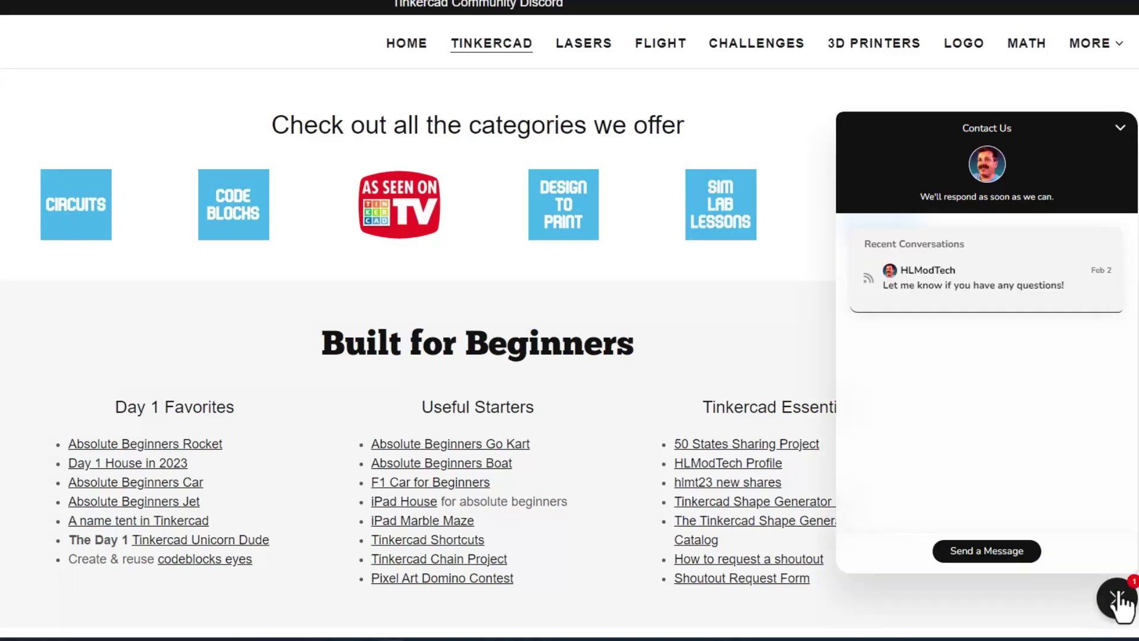
{"action": "left_click", "coordinate": [1118, 617]}
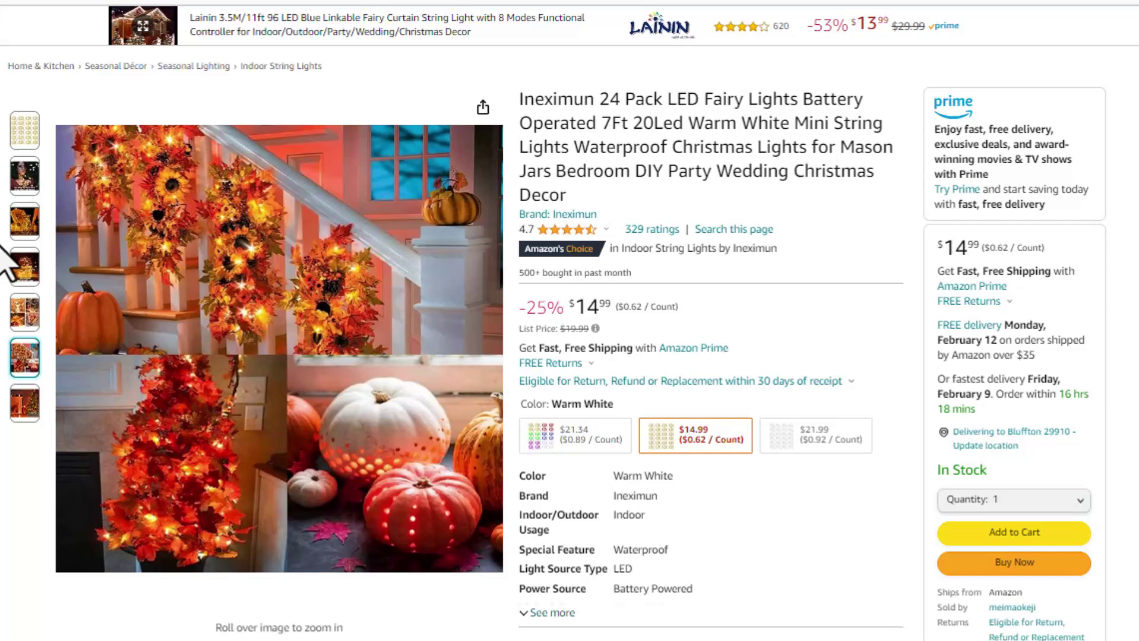
Look through the product photos of the Ineximun 24 Pack LED Fairy Lights.
{"action": "mouse_move", "coordinate": [24, 139]}
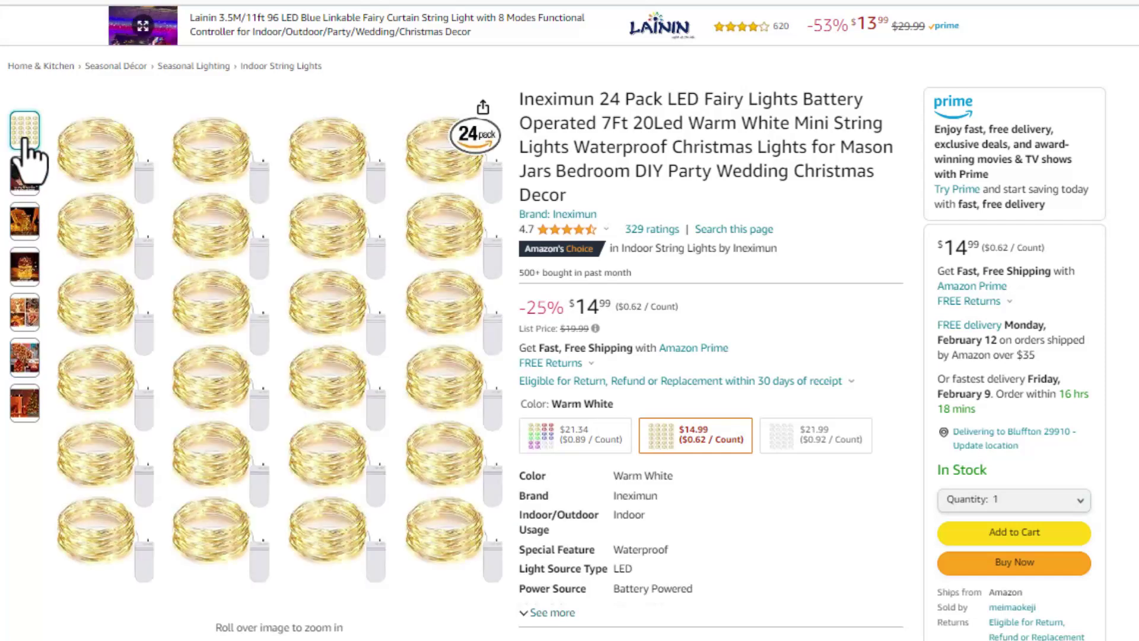
{"action": "mouse_move", "coordinate": [67, 145]}
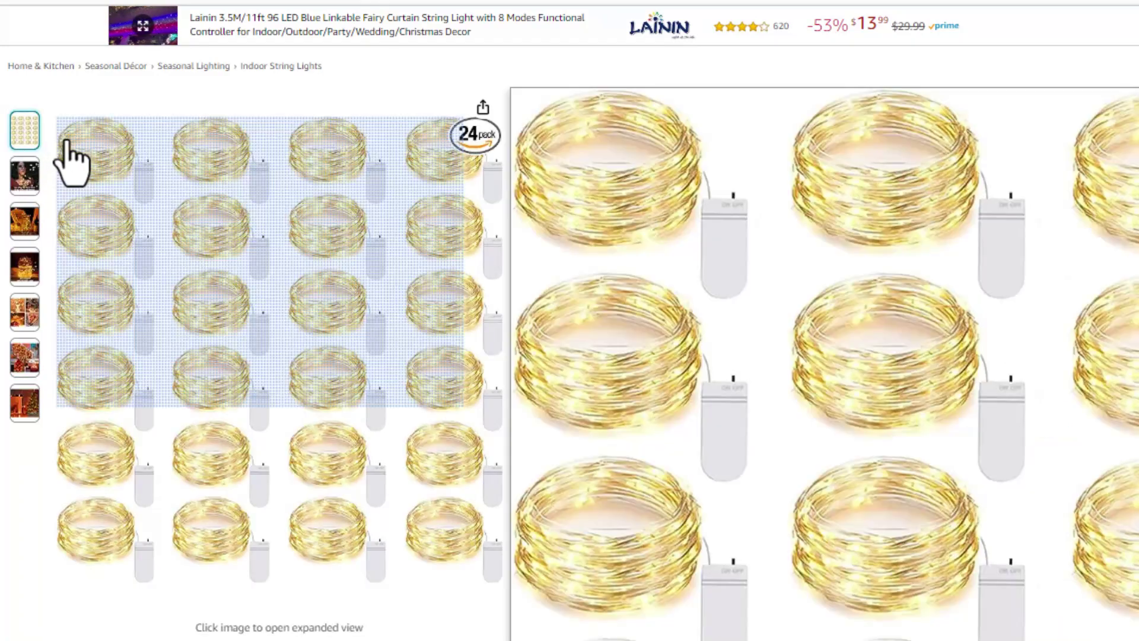
{"action": "mouse_move", "coordinate": [16, 276]}
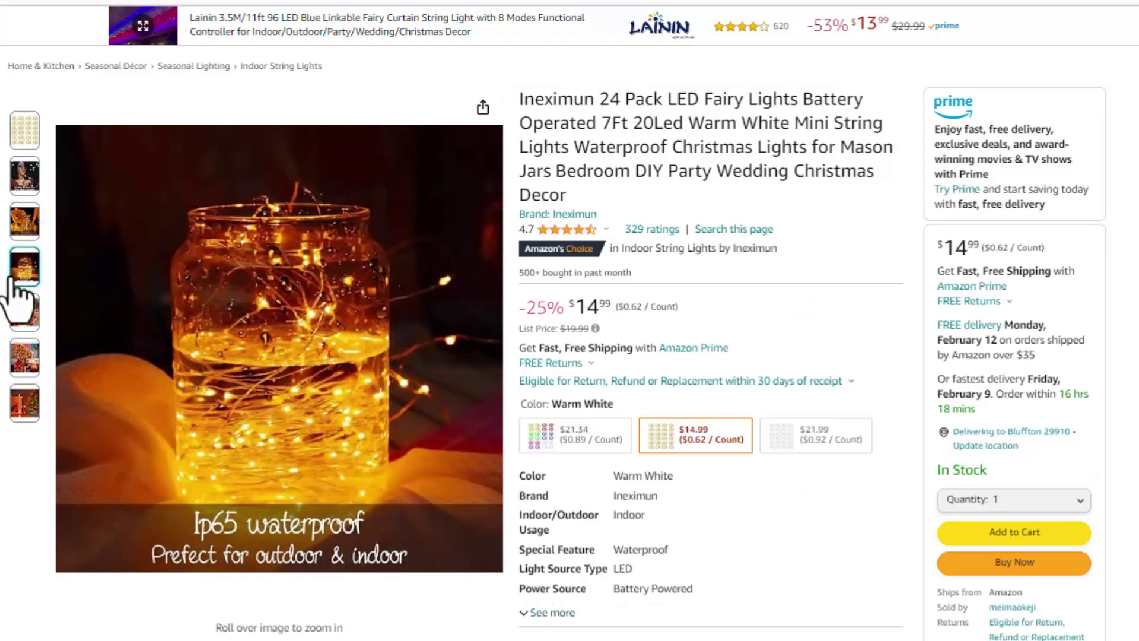
{"action": "mouse_move", "coordinate": [17, 309]}
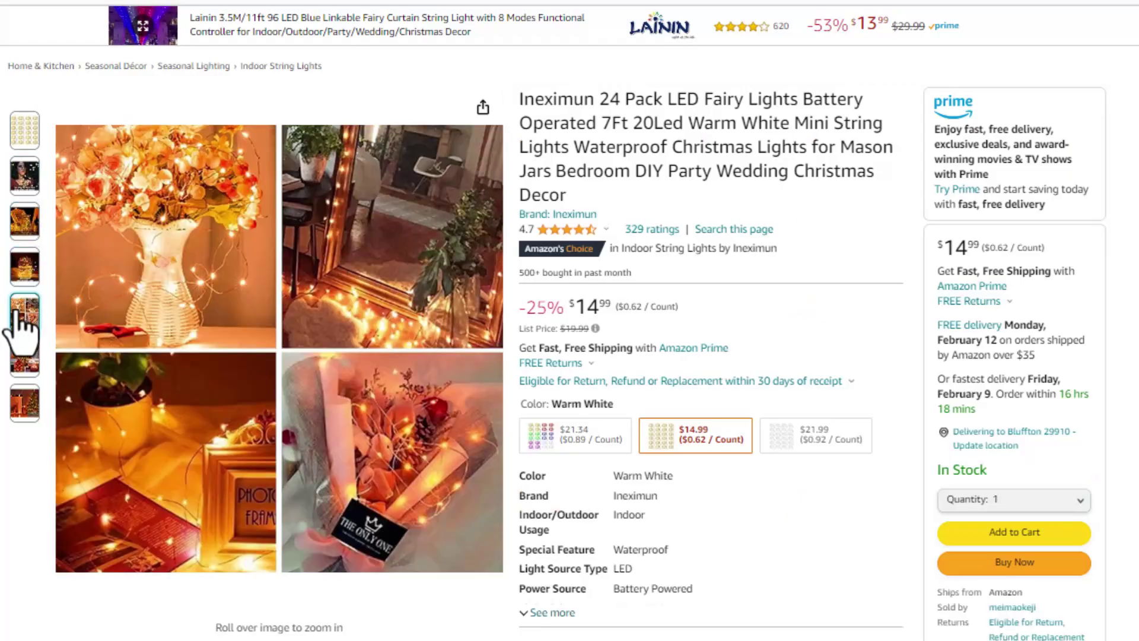
{"action": "mouse_move", "coordinate": [19, 396]}
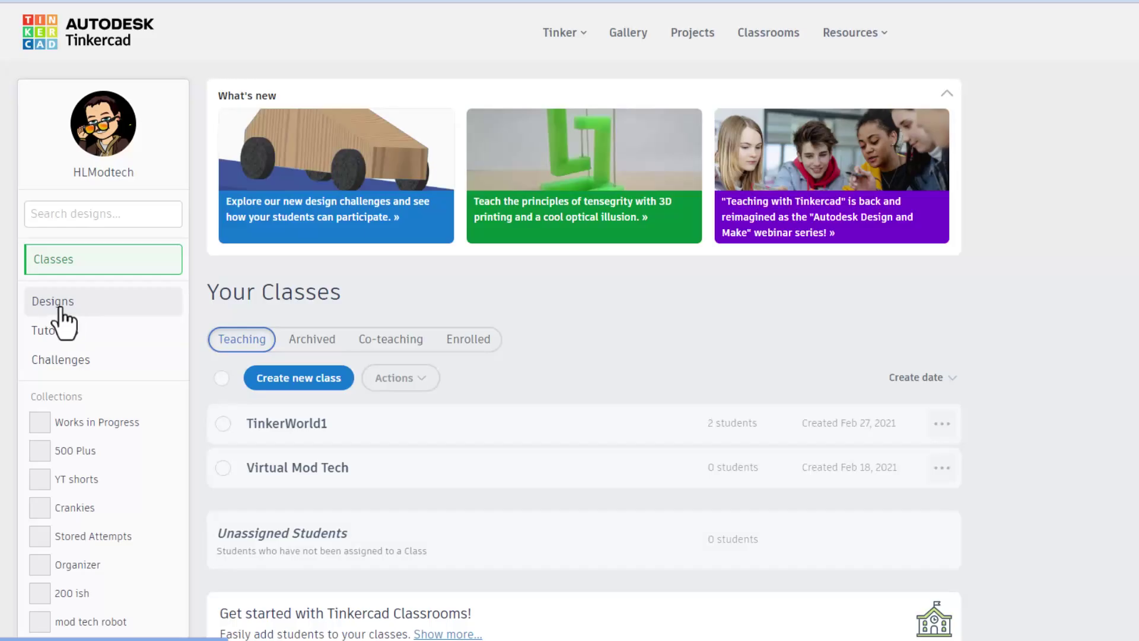
Create a new 3D design in Tinkercad and name it "channel letters".
{"action": "left_click", "coordinate": [59, 304]}
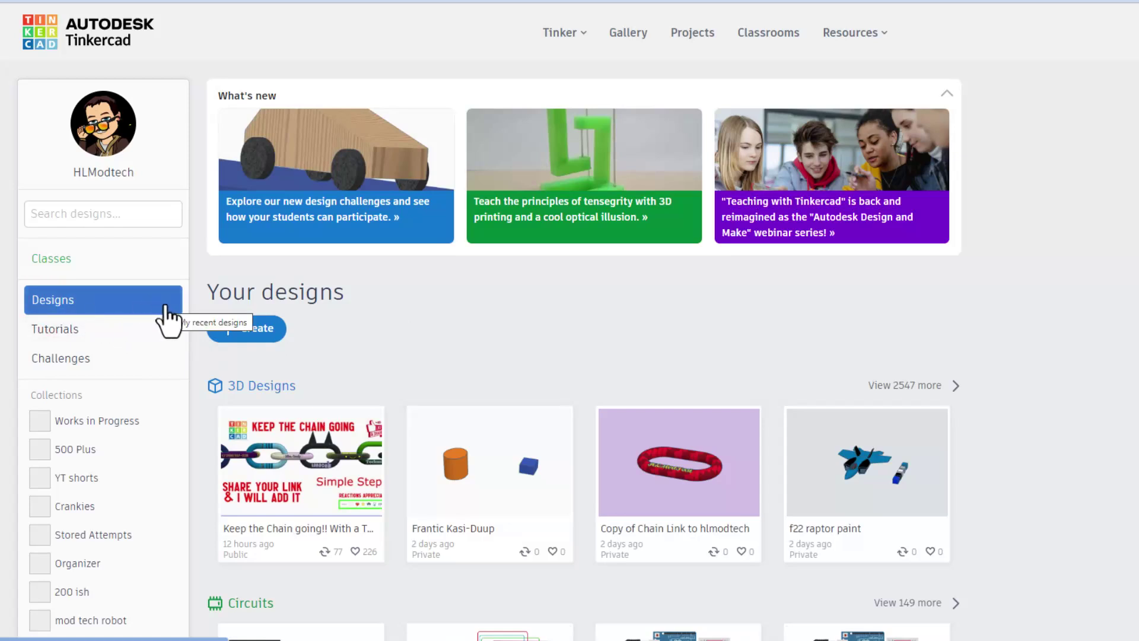
{"action": "left_click", "coordinate": [241, 329]}
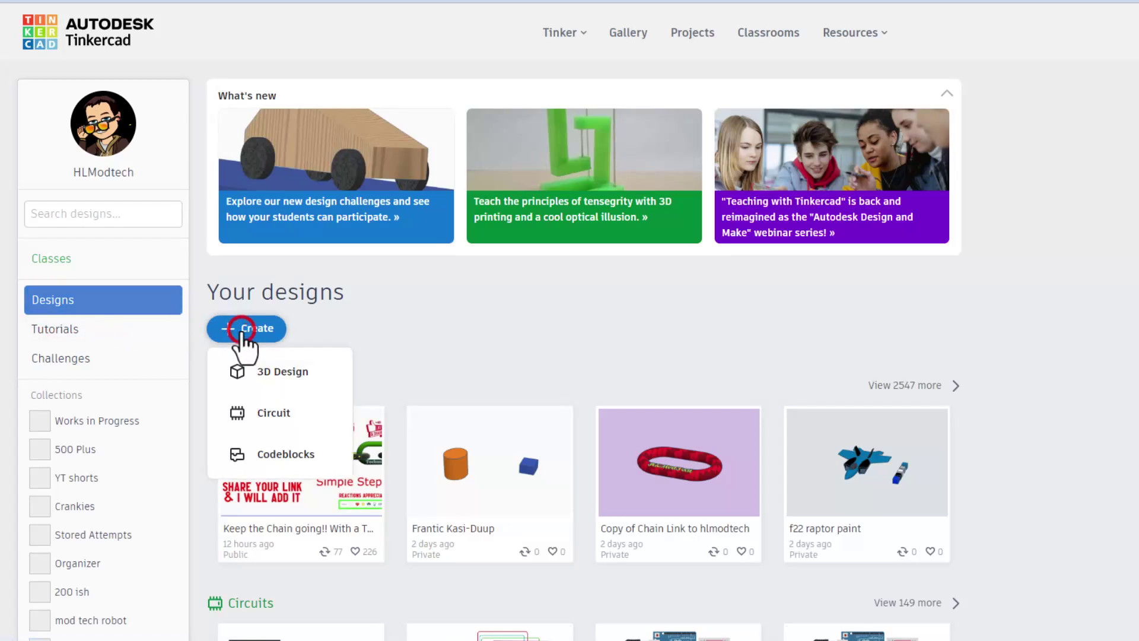
{"action": "left_click", "coordinate": [272, 368]}
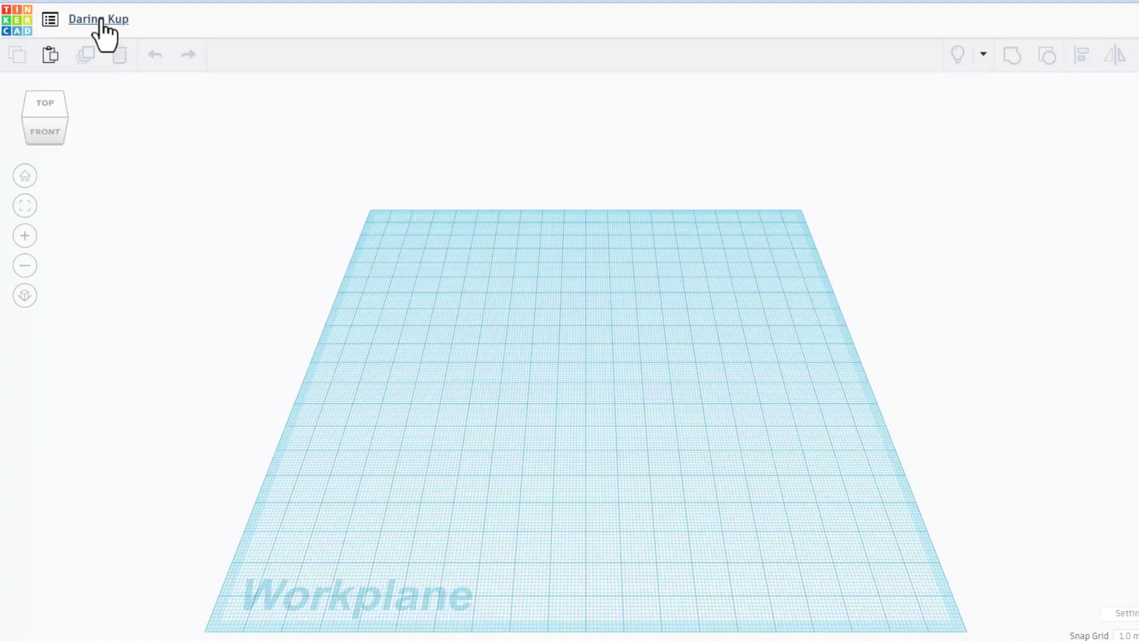
{"action": "left_click", "coordinate": [101, 18]}
{"action": "type", "text": "channel letters"}
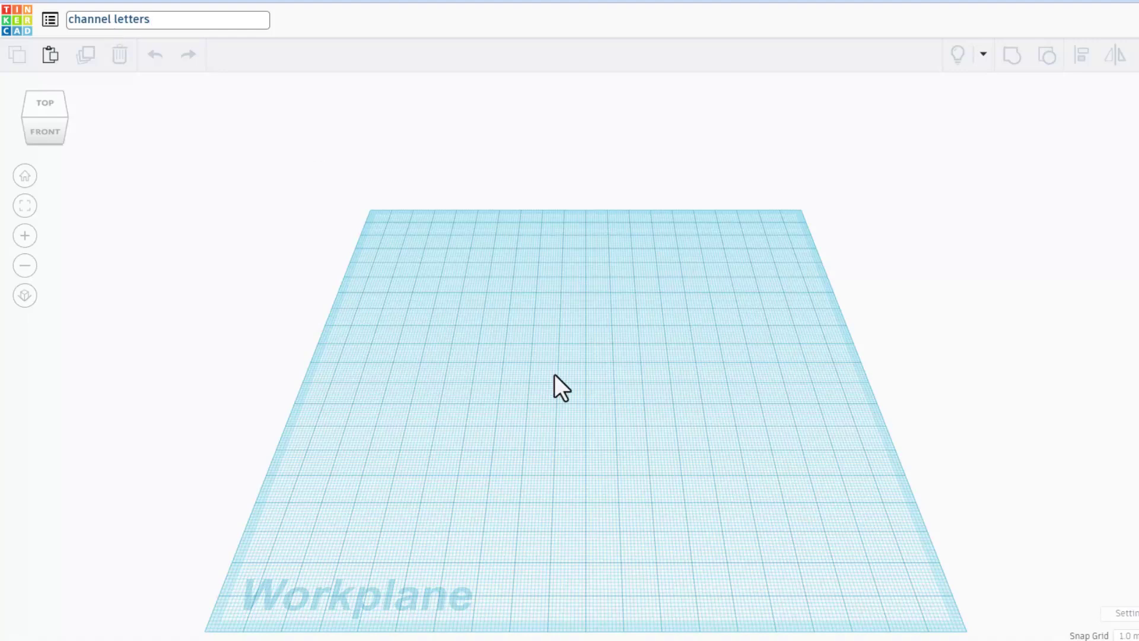
{"action": "left_click", "coordinate": [553, 374]}
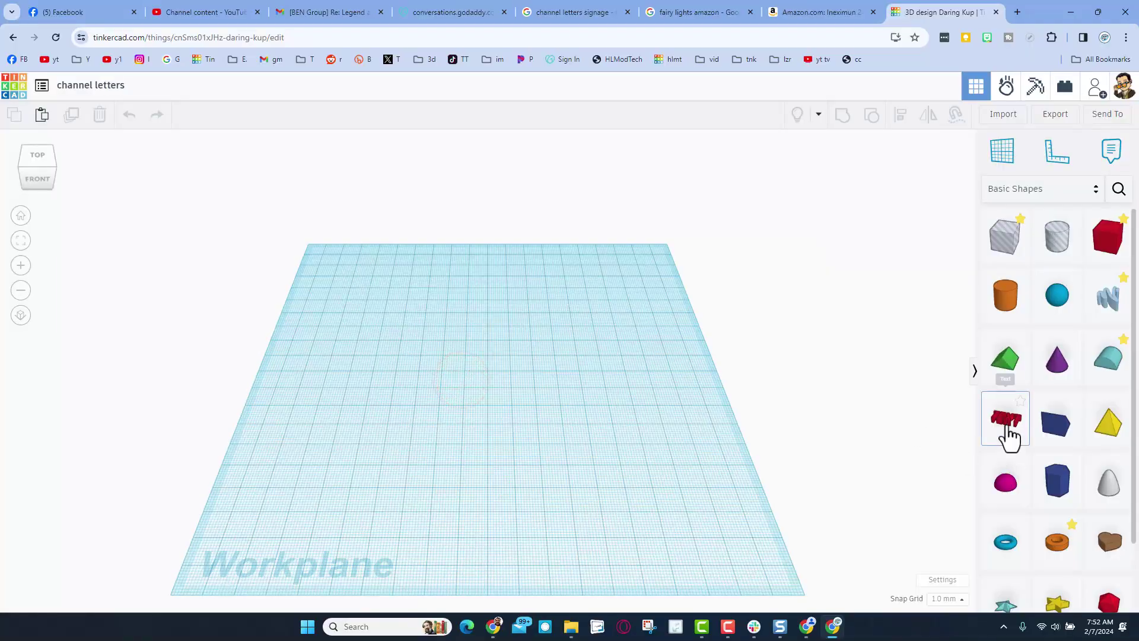
Place a Text shape from Basic Shapes near the middle of the workplane.
{"action": "left_click_drag", "start_coordinate": [1008, 436], "coordinate": [439, 386]}
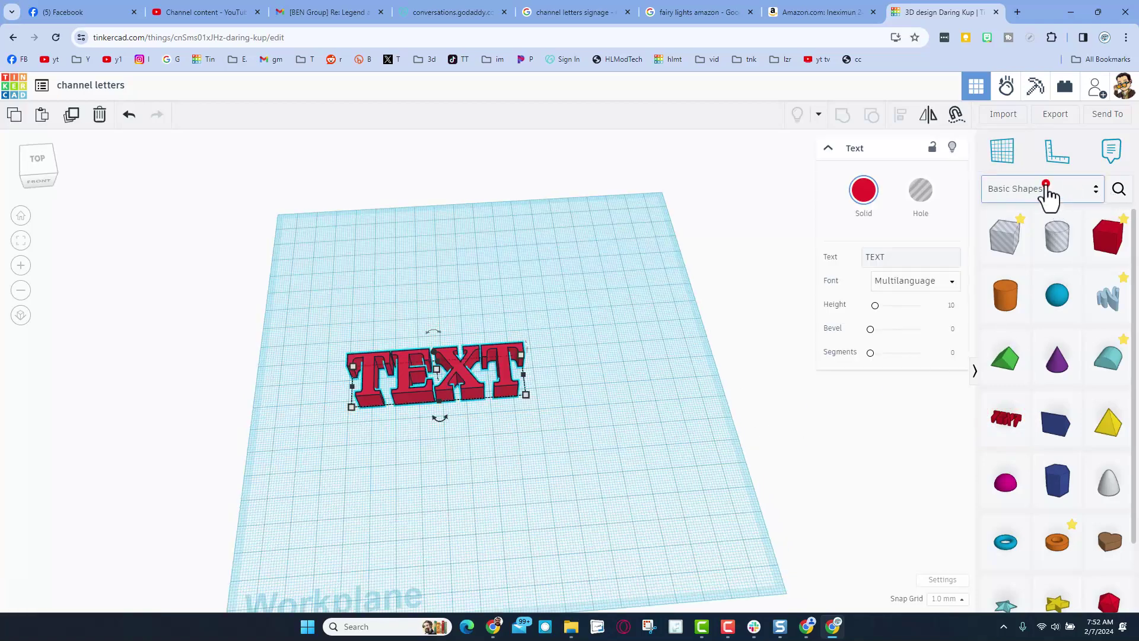
Try the script-font Text shape from the Favorites collection beside the red text and delete it.
{"action": "left_click", "coordinate": [1032, 196]}
{"action": "left_click", "coordinate": [1032, 203]}
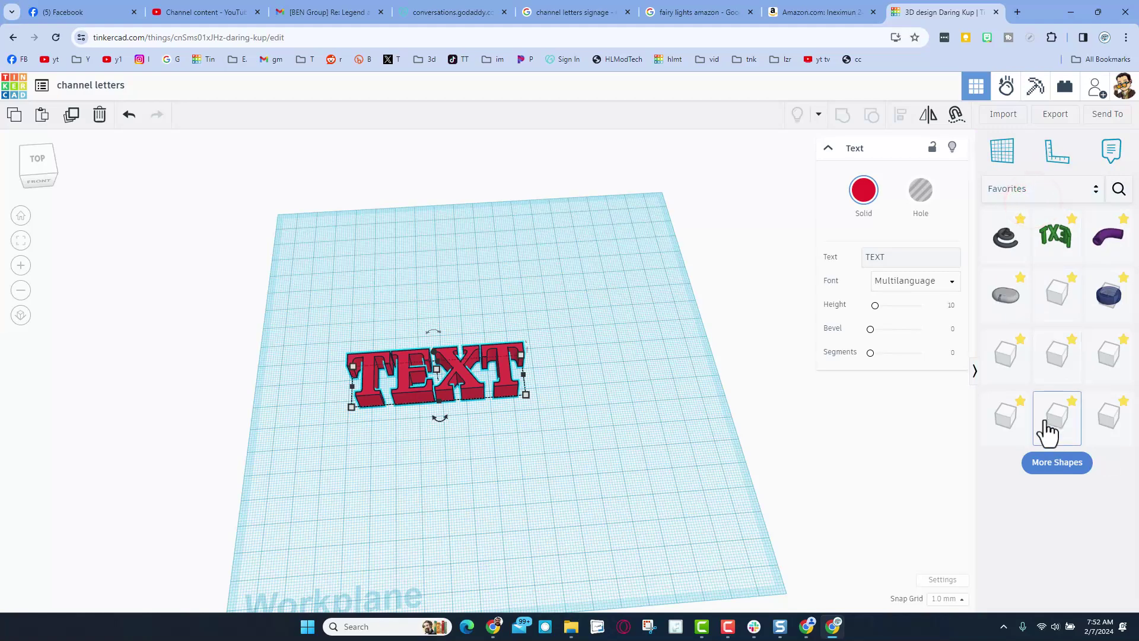
{"action": "left_click", "coordinate": [1060, 590]}
{"action": "scroll", "coordinate": [1061, 498], "scroll_direction": "down", "scroll_amount": 5}
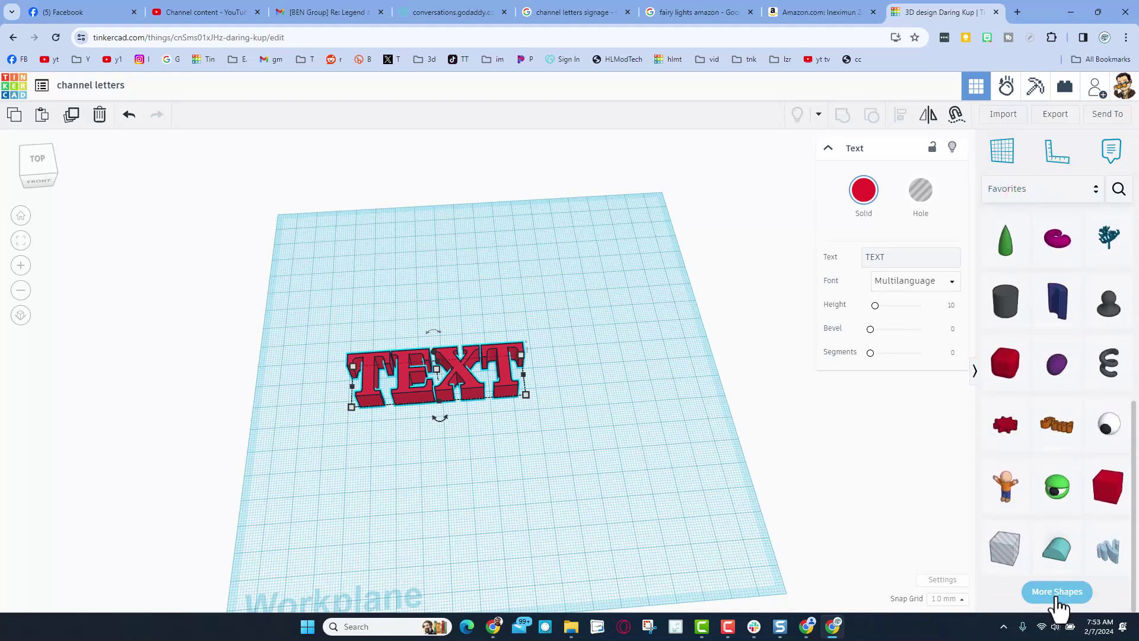
{"action": "left_click_drag", "start_coordinate": [1049, 433], "coordinate": [514, 450]}
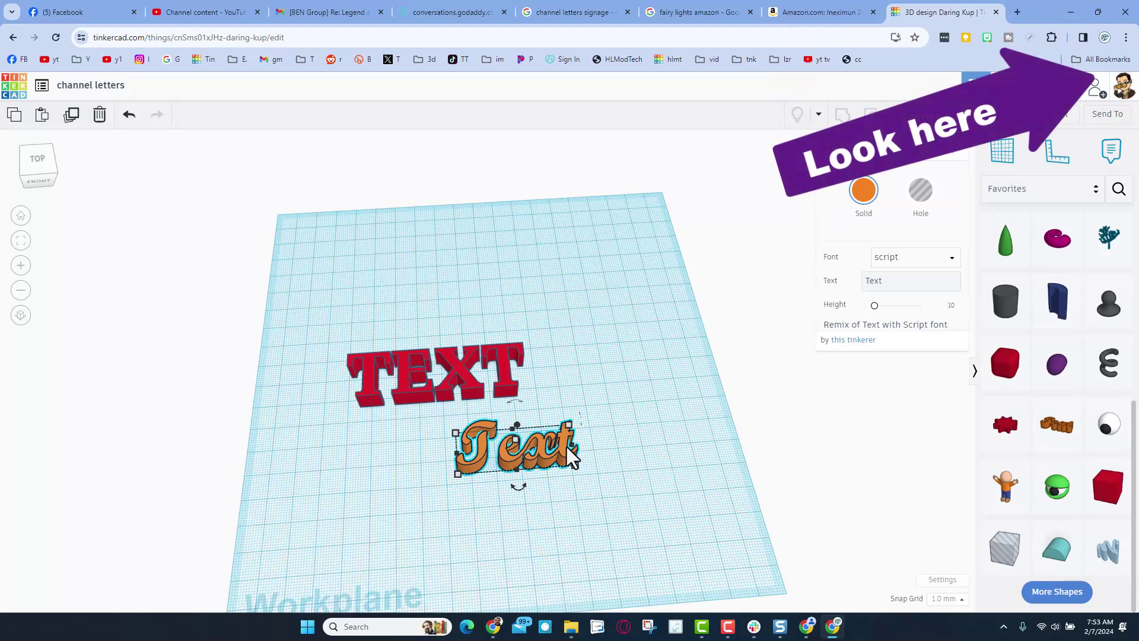
{"action": "key", "text": "Delete"}
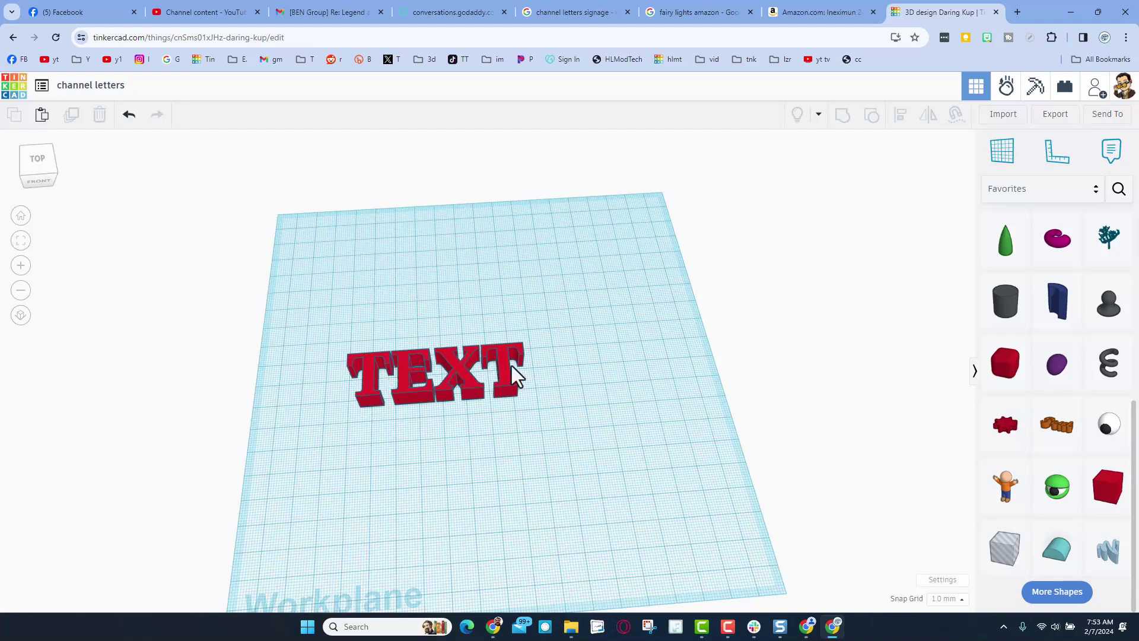
Change the wording of the red Text shape to HLMT.
{"action": "right_click_drag", "start_coordinate": [371, 414], "coordinate": [463, 388]}
{"action": "left_click", "coordinate": [463, 388]}
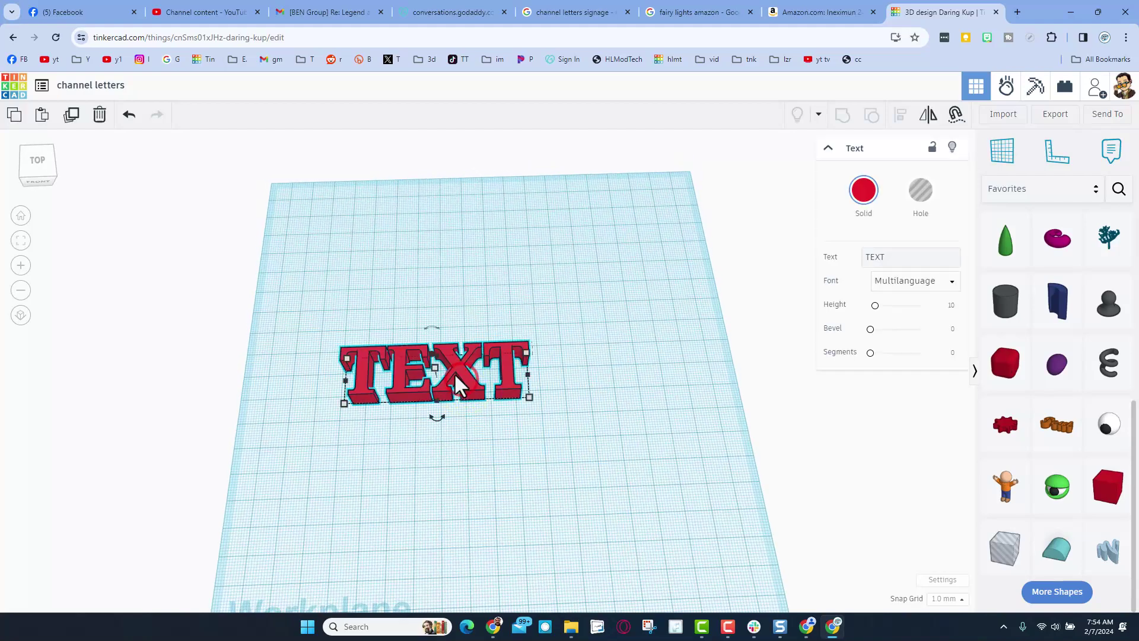
{"action": "double_click", "coordinate": [890, 258]}
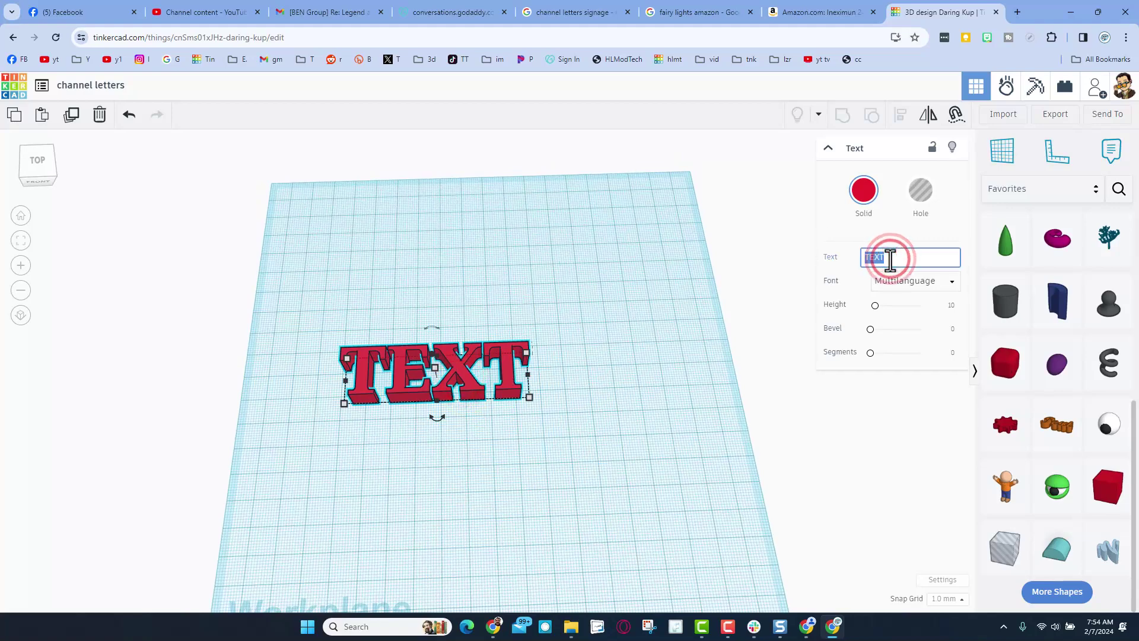
{"action": "type", "text": "HLM"}
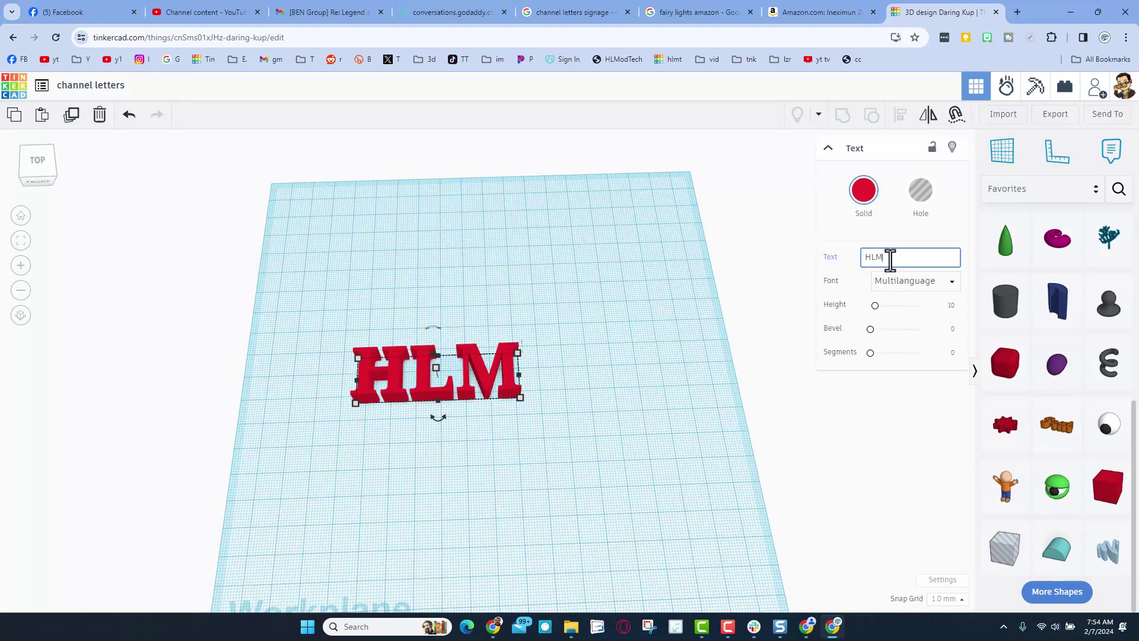
{"action": "type", "text": "T"}
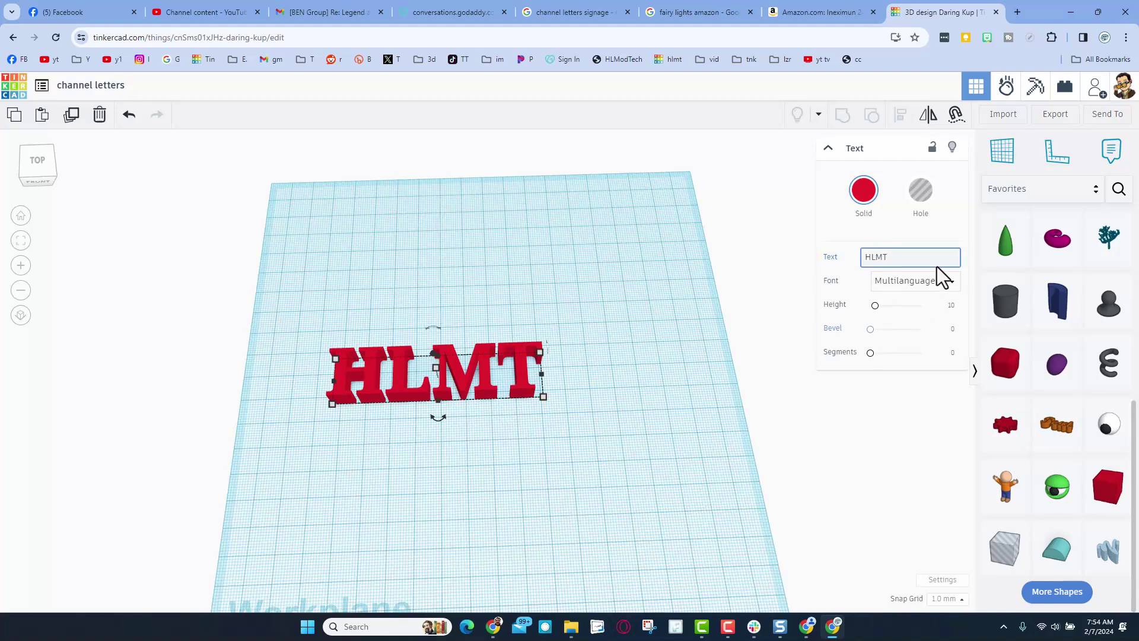
Try the Sans, Sans Mono and Serif fonts on the HLMT text and return it to Multilanguage.
{"action": "left_click", "coordinate": [937, 281]}
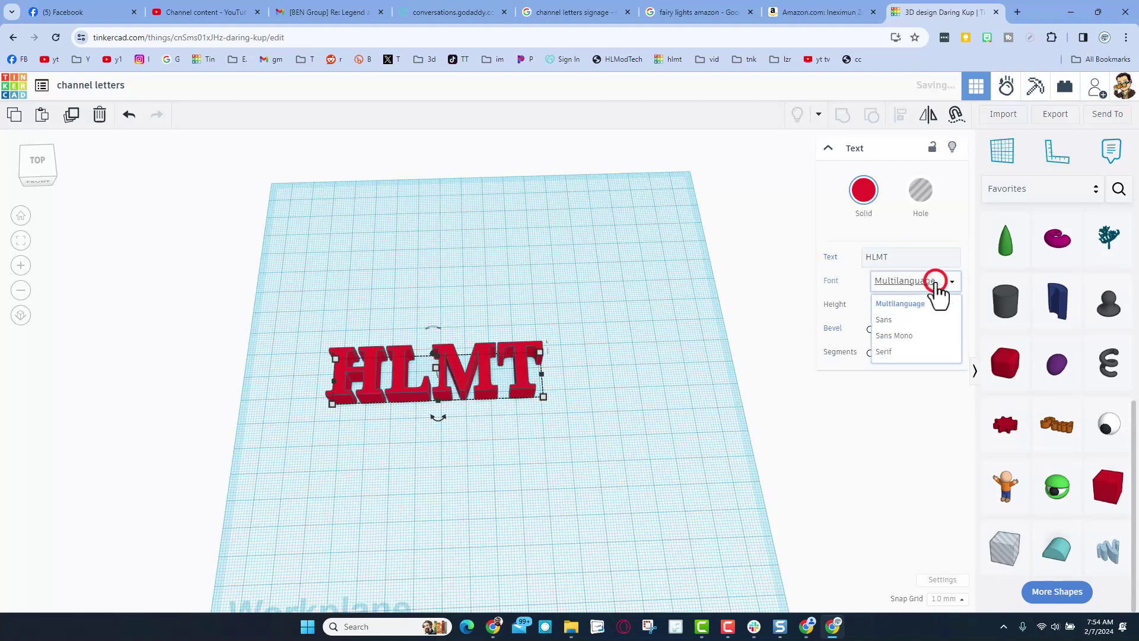
{"action": "left_click", "coordinate": [900, 321]}
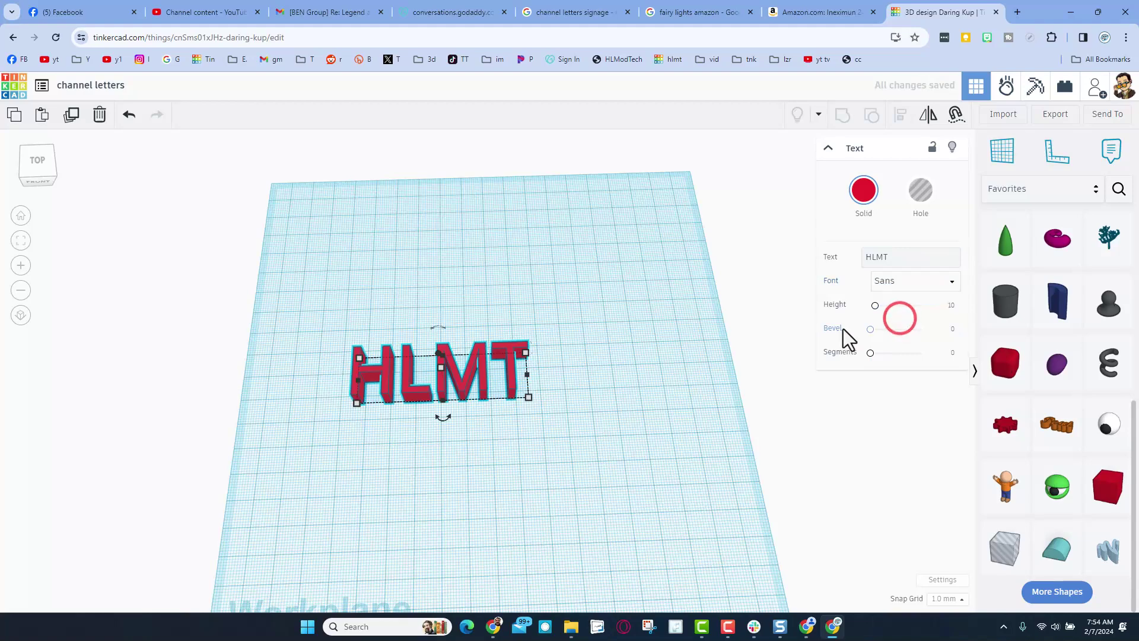
{"action": "left_click", "coordinate": [892, 336]}
{"action": "left_click", "coordinate": [895, 290]}
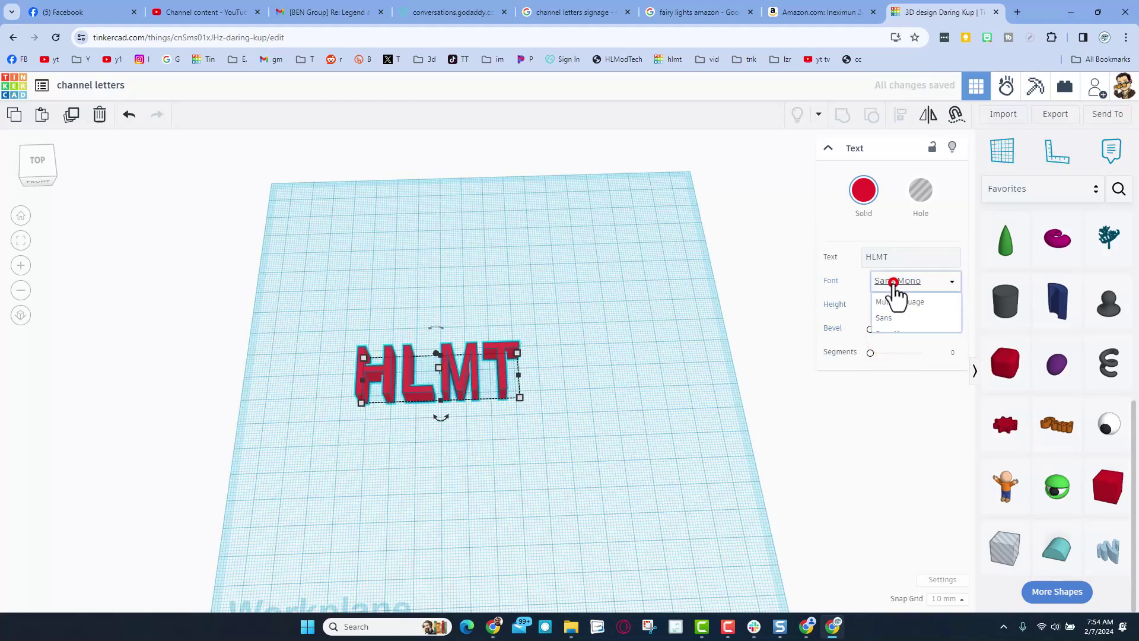
{"action": "left_click", "coordinate": [878, 340]}
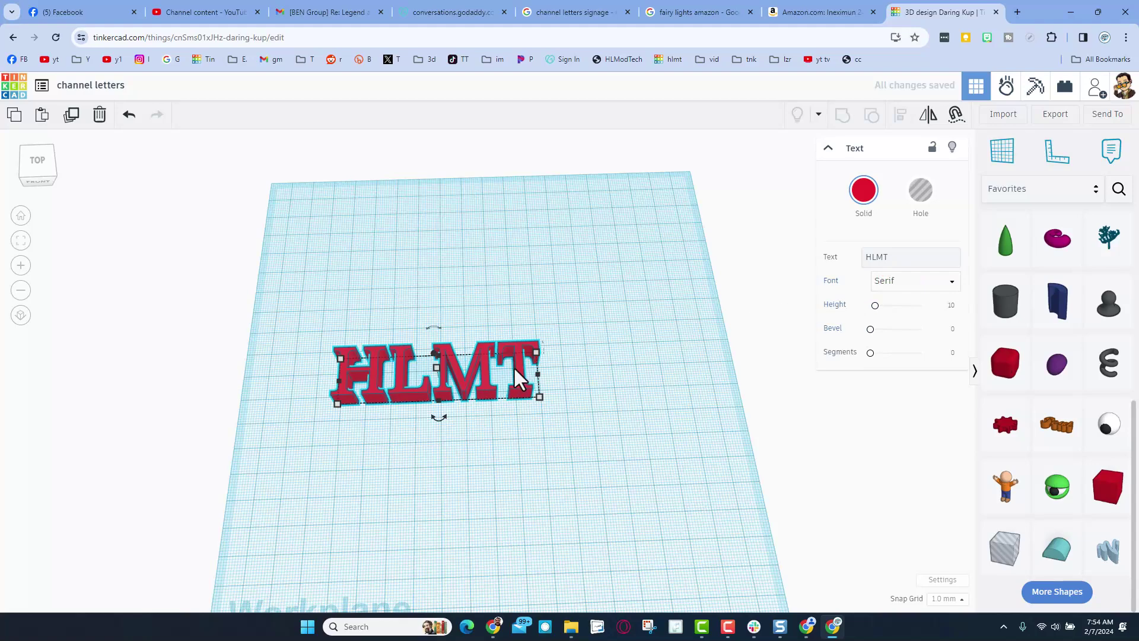
{"action": "left_click", "coordinate": [894, 279]}
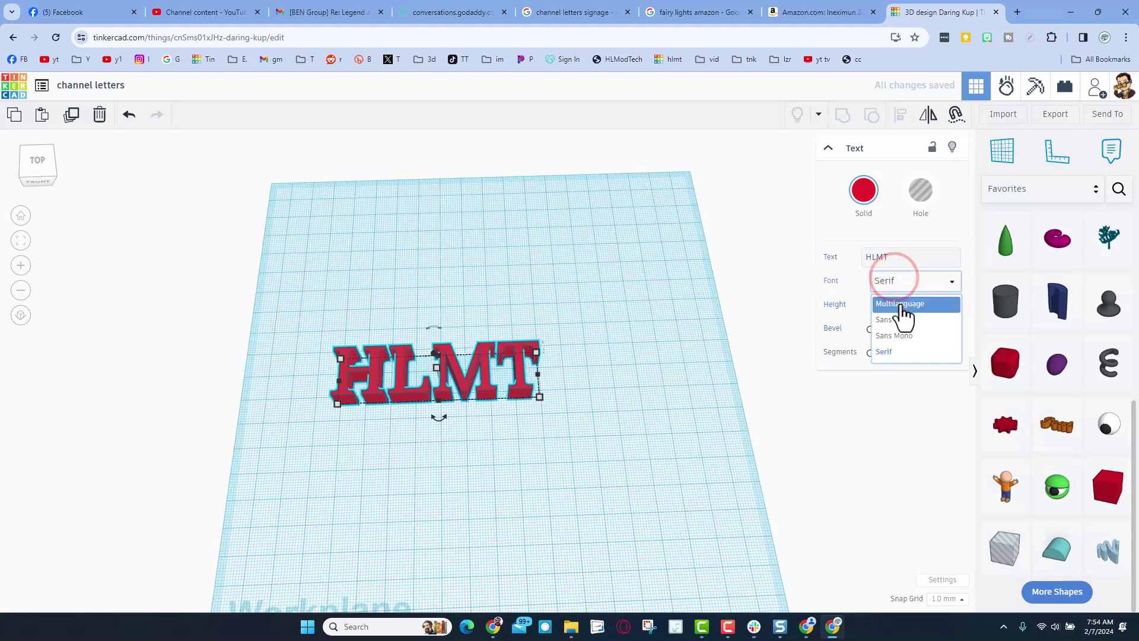
{"action": "left_click", "coordinate": [900, 304]}
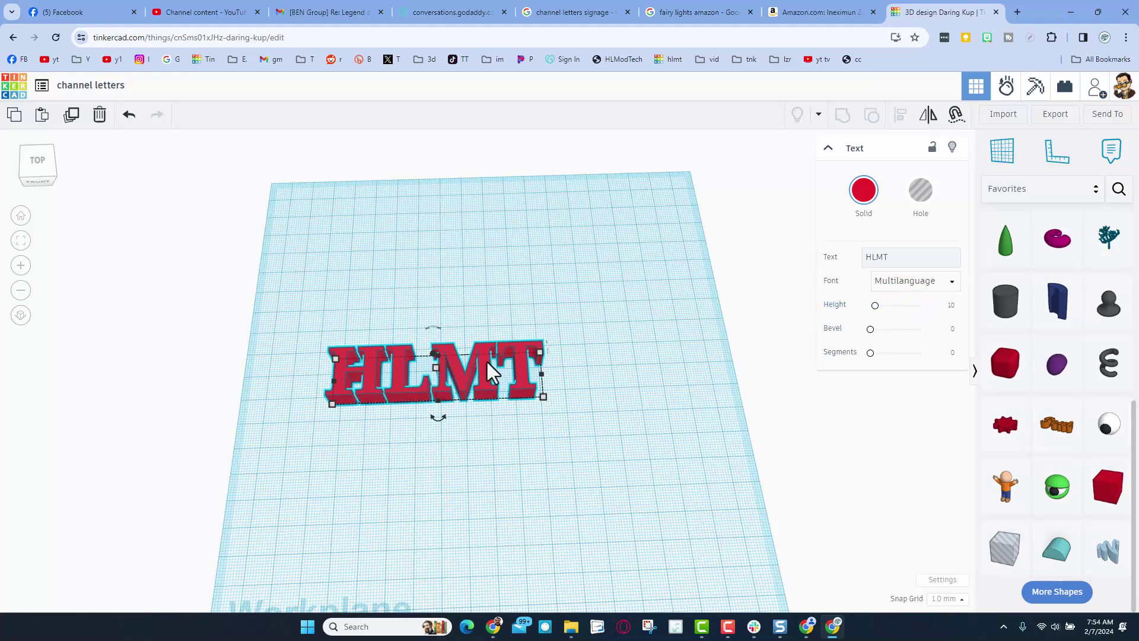
Export the selected HLMT text as an SVG and save it as channel letters.svg in the Downloads folder.
{"action": "right_click_drag", "start_coordinate": [510, 415], "coordinate": [482, 389]}
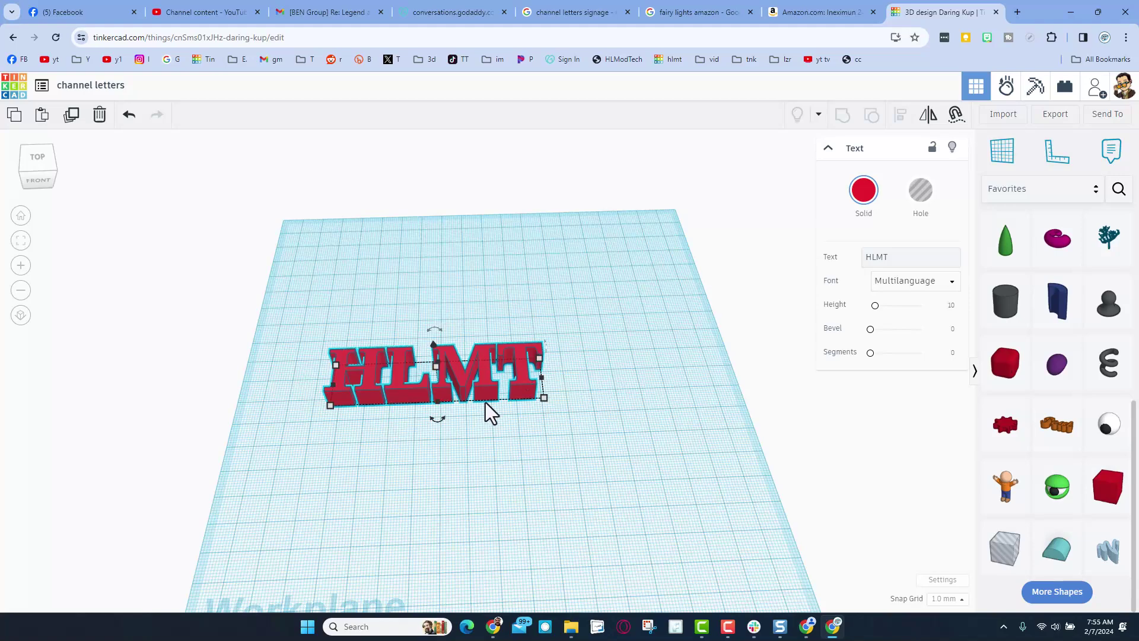
{"action": "mouse_move", "coordinate": [505, 403]}
{"action": "right_mouse_down"}
{"action": "mouse_move", "coordinate": [504, 421]}
{"action": "mouse_move", "coordinate": [485, 406]}
{"action": "right_mouse_up"}
{"action": "right_click_drag", "start_coordinate": [414, 390], "coordinate": [388, 378]}
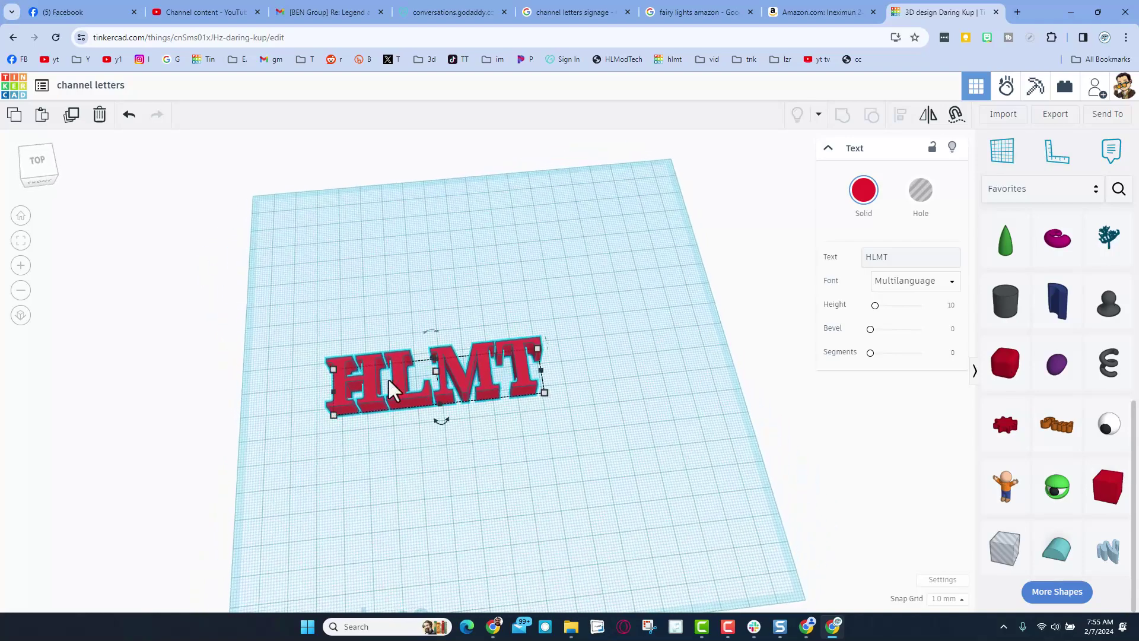
{"action": "left_click", "coordinate": [1051, 113]}
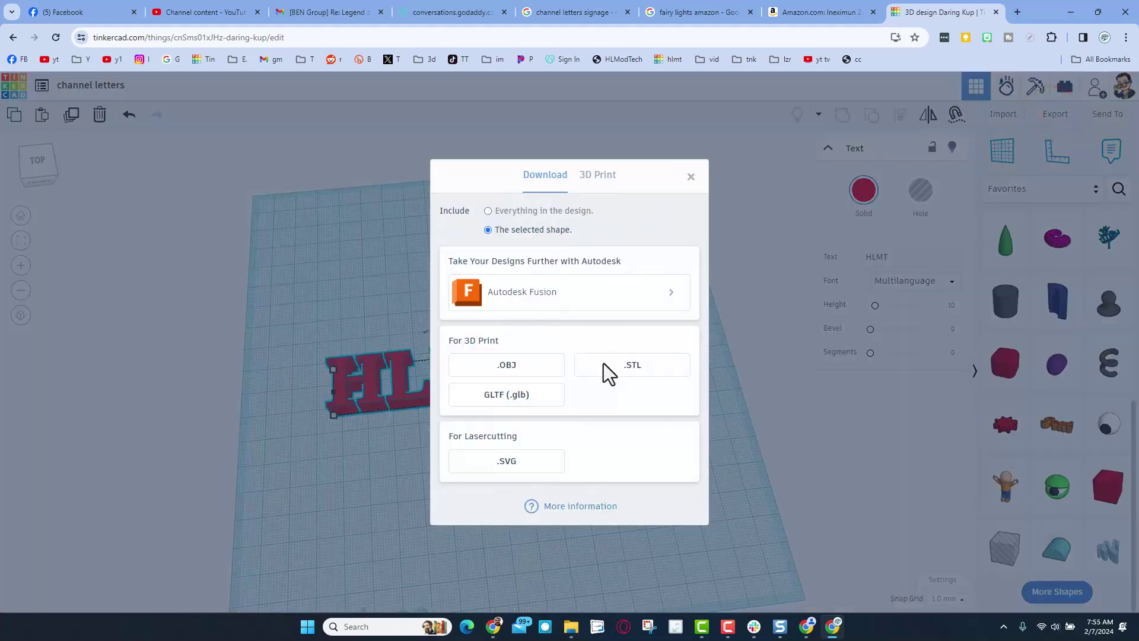
{"action": "left_click", "coordinate": [509, 462]}
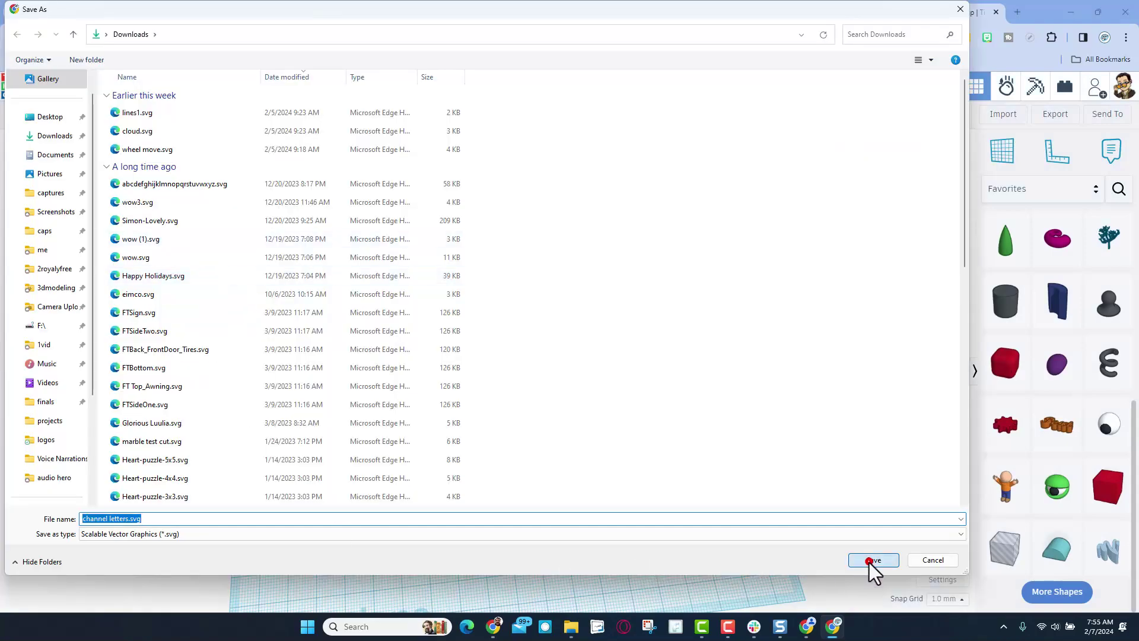
{"action": "left_click", "coordinate": [872, 560]}
Delete the red HLMT text and import channel letters.svg centered on Art at 100% scale.
{"action": "left_click", "coordinate": [401, 406]}
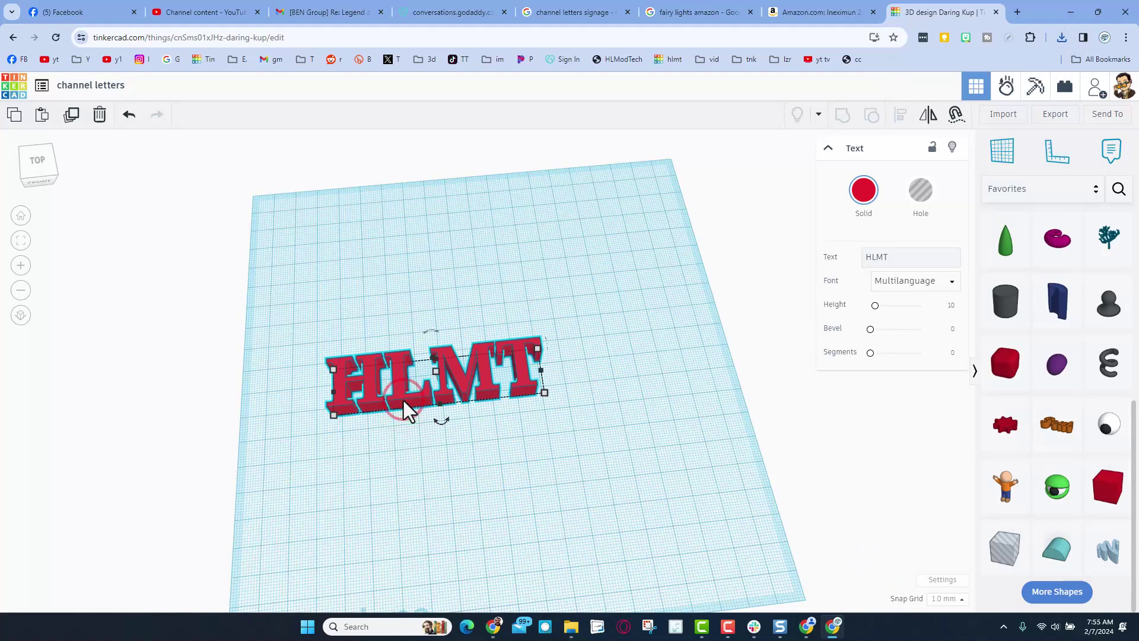
{"action": "key", "text": "Delete"}
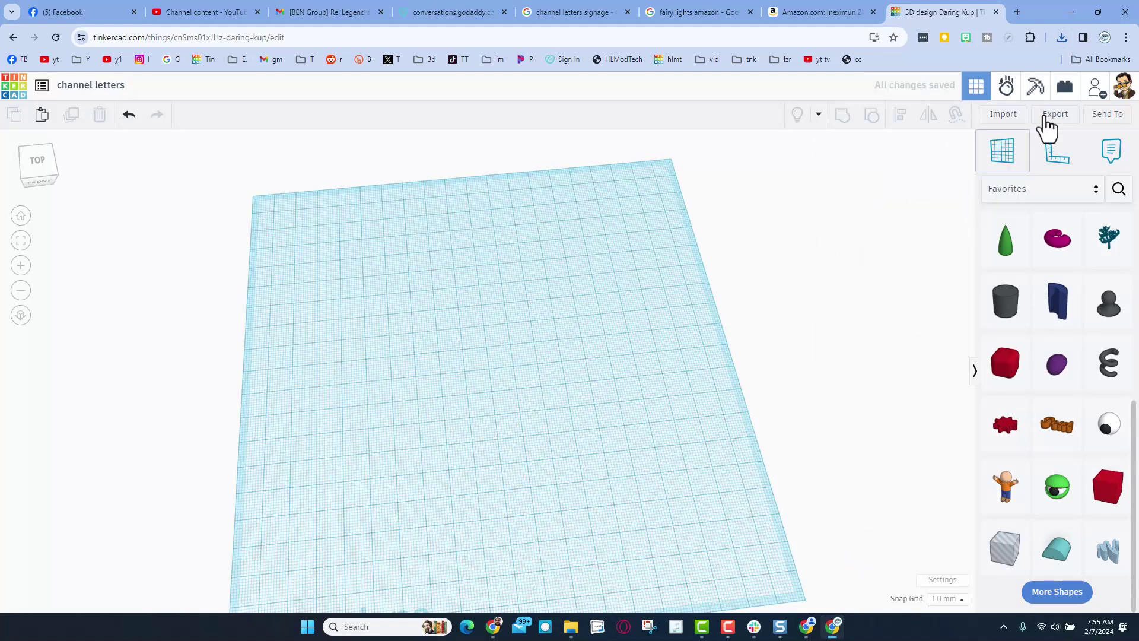
{"action": "left_click", "coordinate": [1003, 116]}
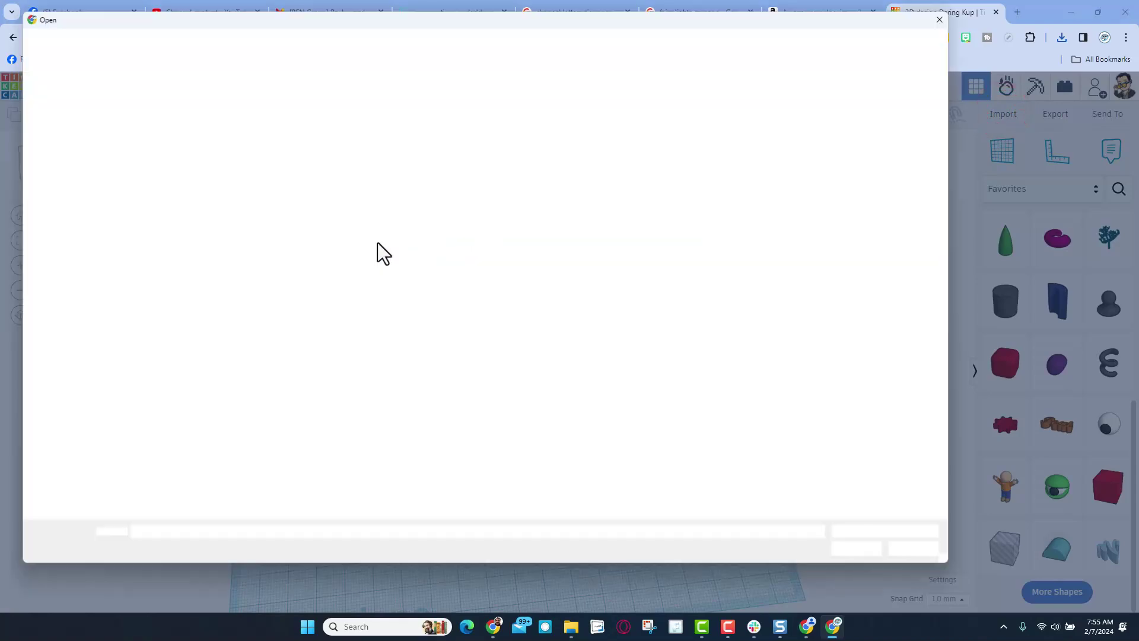
{"action": "double_click", "coordinate": [144, 117]}
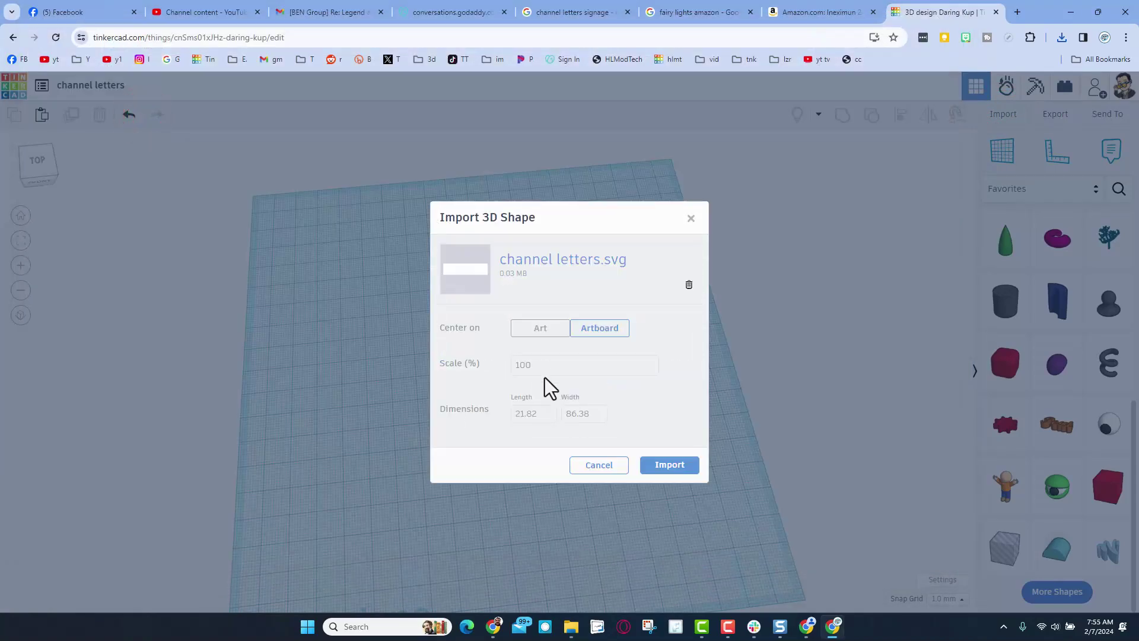
{"action": "left_click", "coordinate": [542, 336]}
{"action": "left_click", "coordinate": [671, 465]}
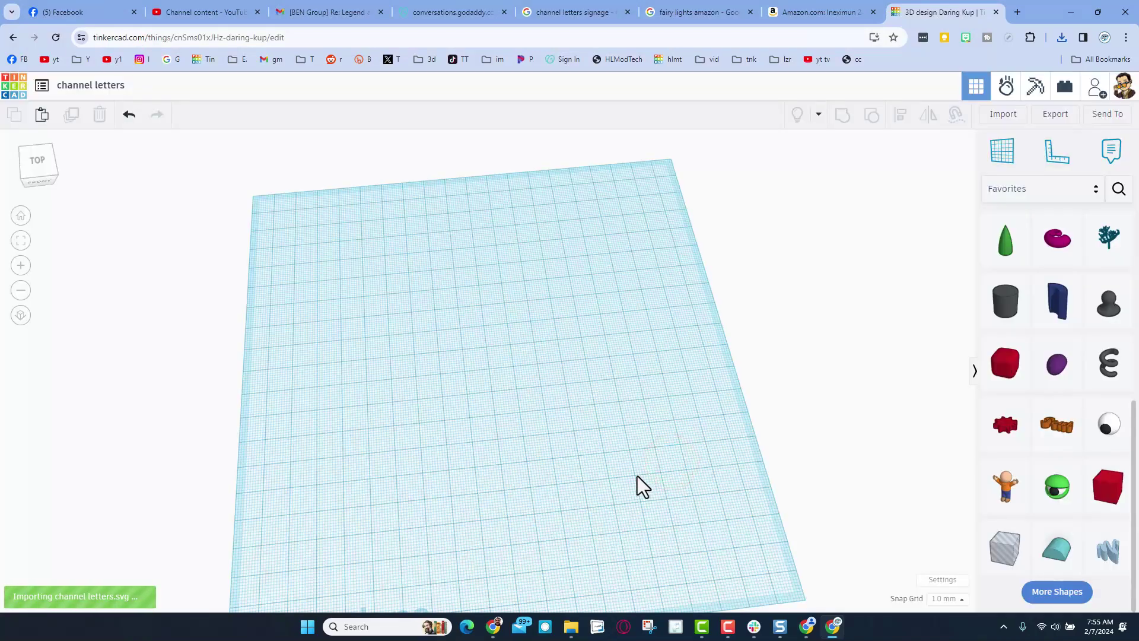
Move the imported HLMT letters within the workplane and stretch them to about 178 by 86 mm.
{"action": "left_click_drag", "start_coordinate": [457, 395], "coordinate": [342, 369]}
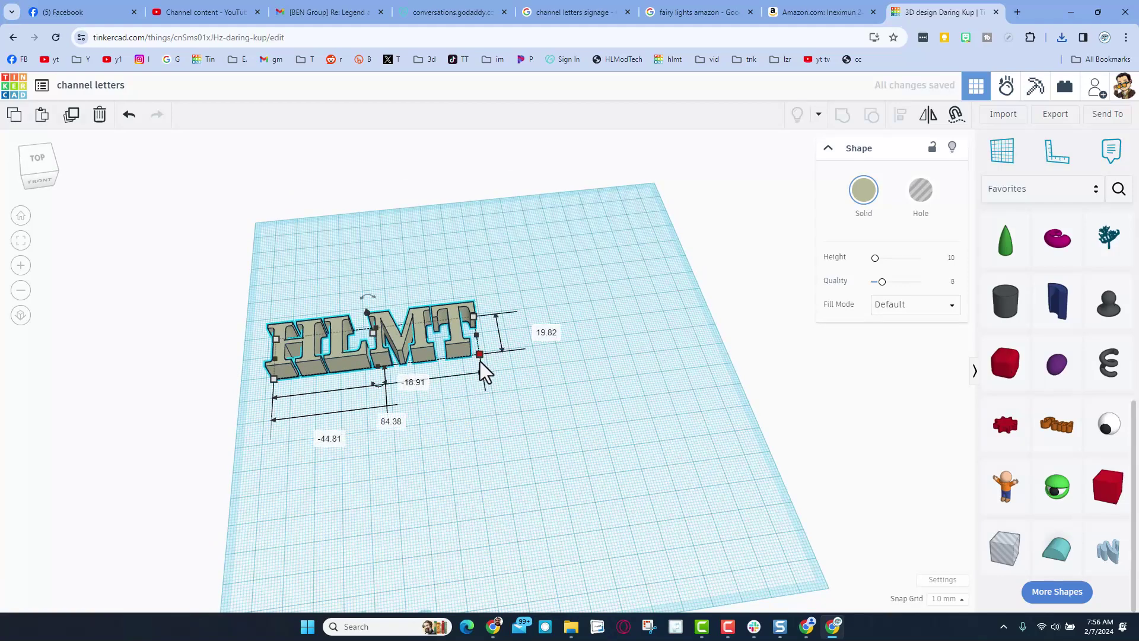
{"action": "left_click_drag", "start_coordinate": [479, 356], "coordinate": [753, 476]}
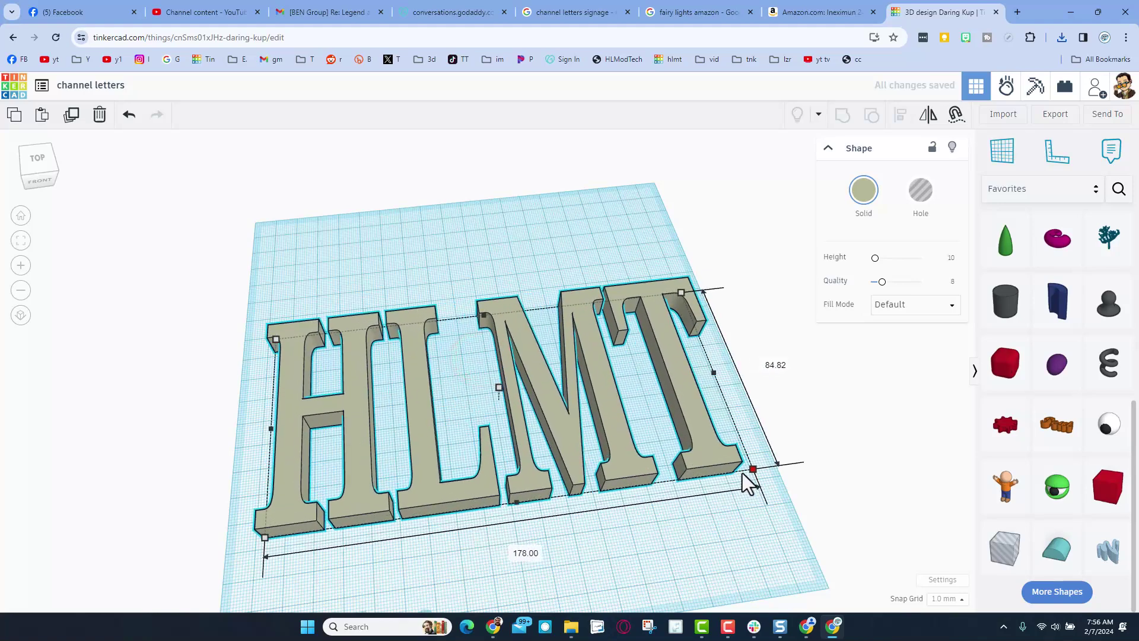
{"action": "left_click_drag", "start_coordinate": [559, 424], "coordinate": [532, 381]}
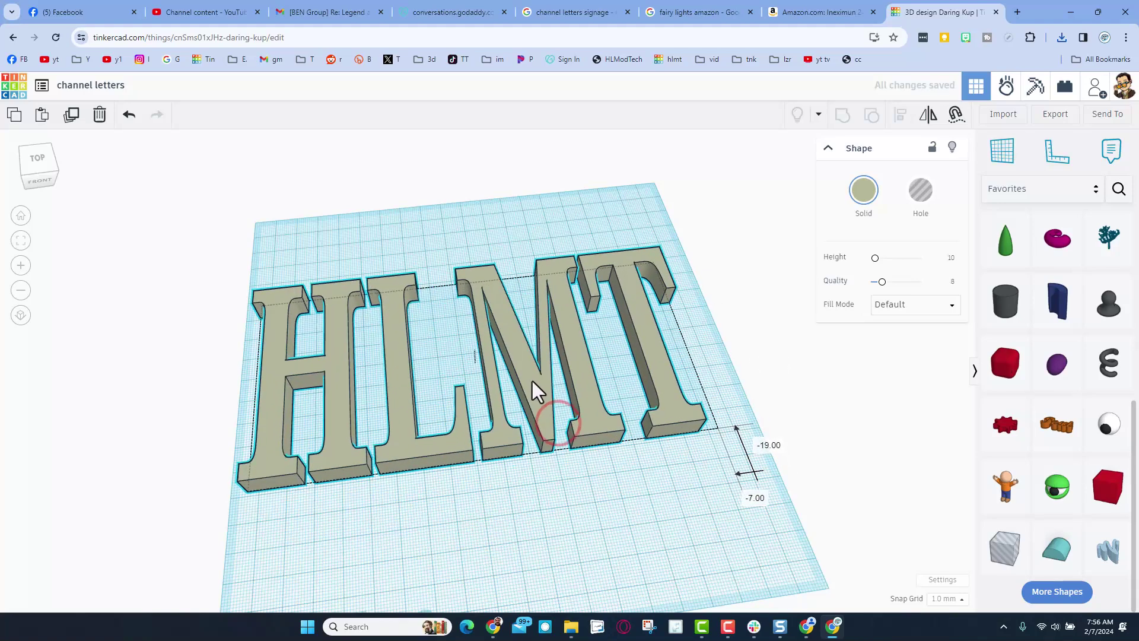
{"action": "left_click", "coordinate": [254, 488]}
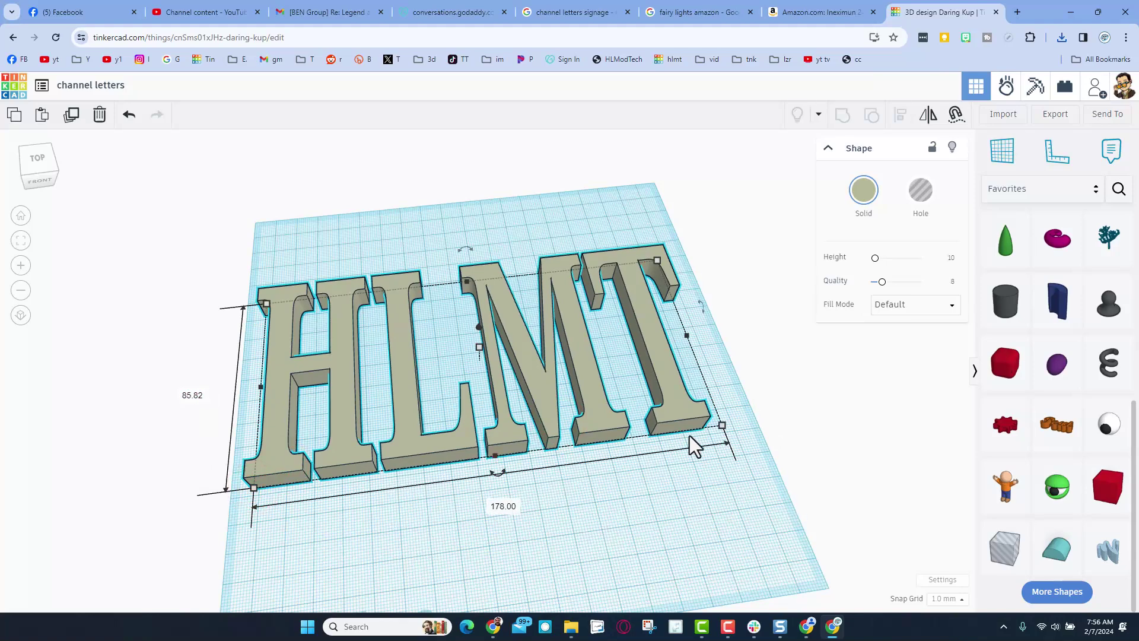
{"action": "mouse_move", "coordinate": [689, 333]}
{"action": "left_mouse_down"}
{"action": "mouse_move", "coordinate": [723, 333]}
{"action": "mouse_move", "coordinate": [690, 348]}
{"action": "left_mouse_up"}
Set the imported HLMT letters' height to 1.5 mm.
{"action": "right_click_drag", "start_coordinate": [474, 428], "coordinate": [296, 384]}
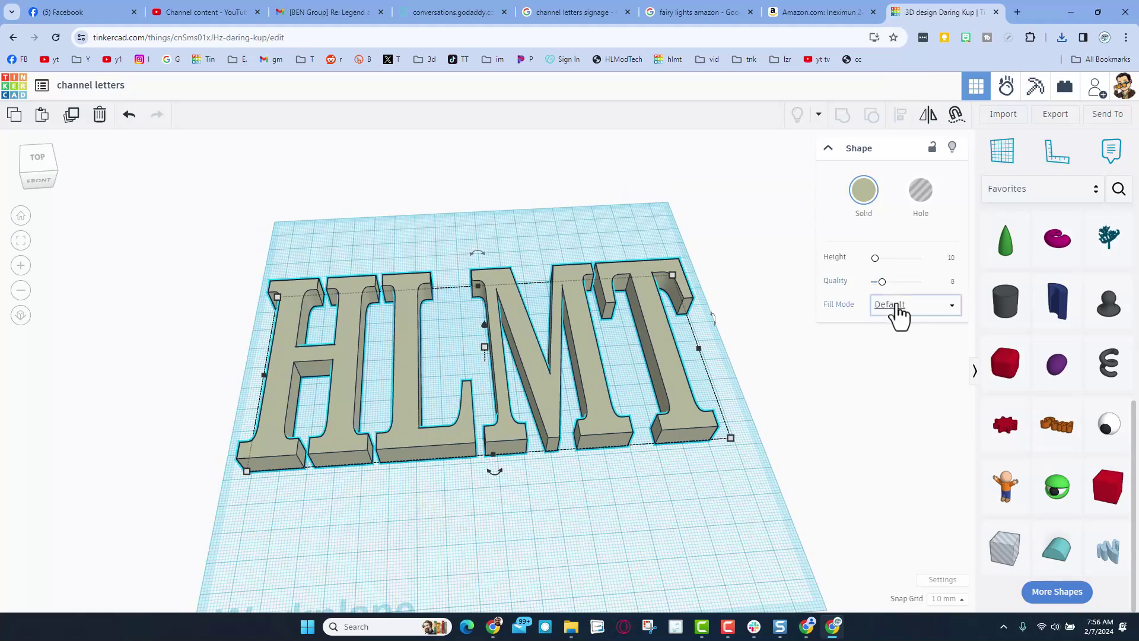
{"action": "left_click", "coordinate": [484, 348]}
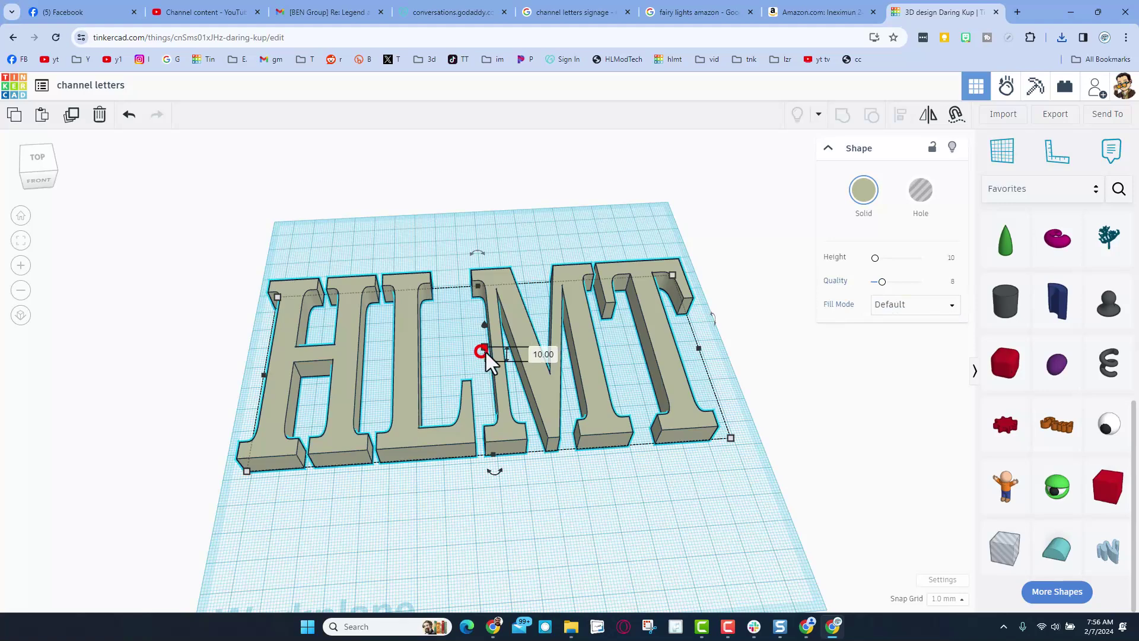
{"action": "left_click", "coordinate": [544, 354]}
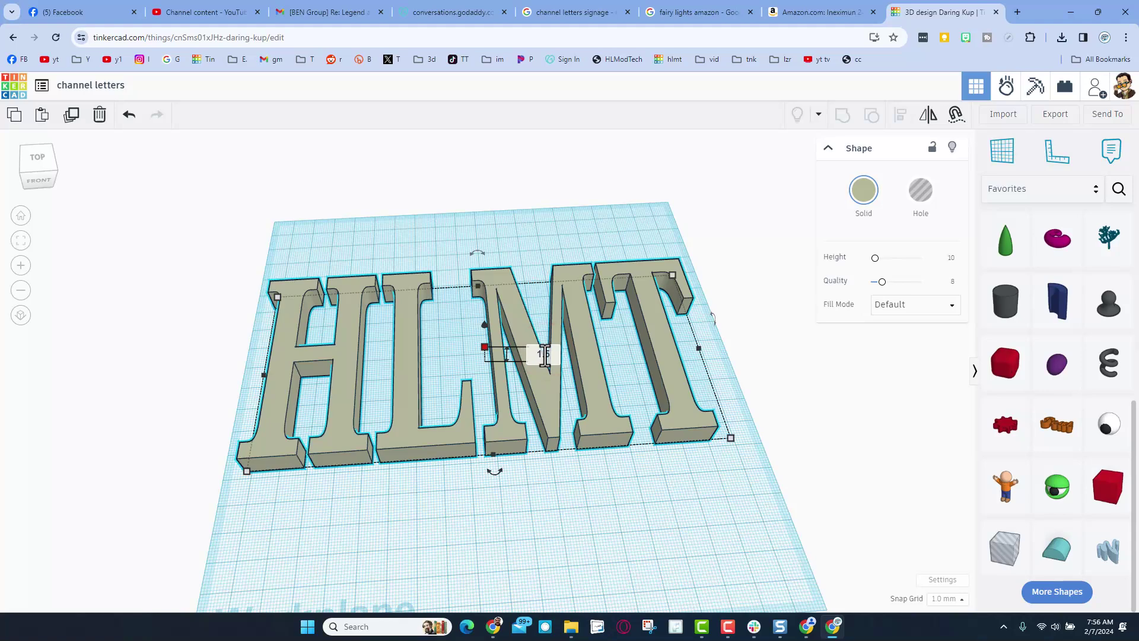
{"action": "key", "text": "Return"}
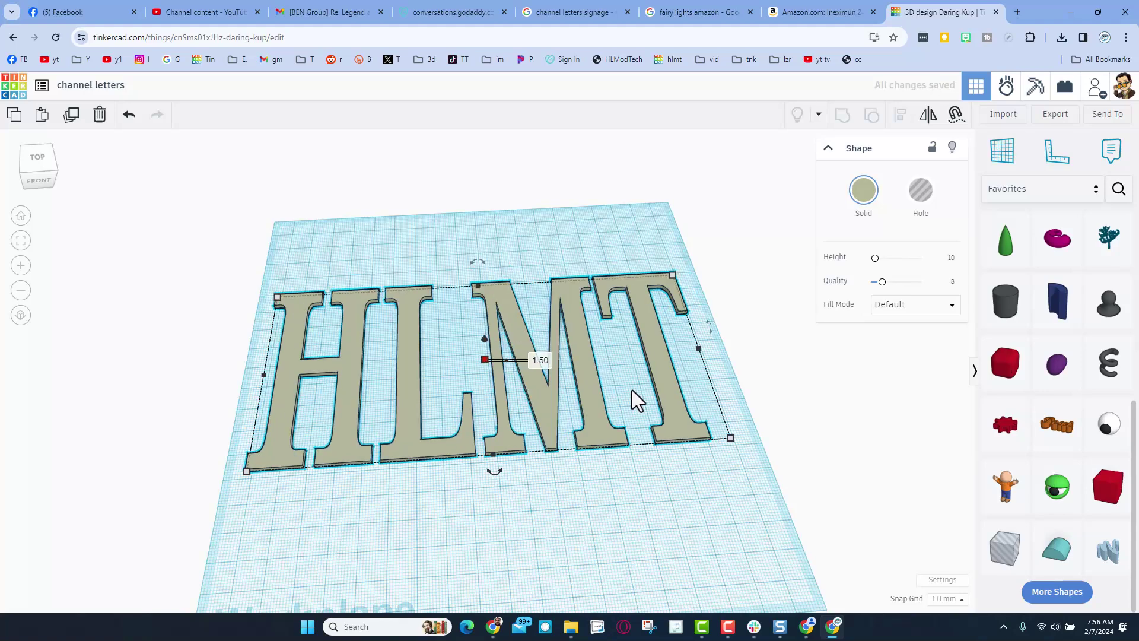
Duplicate the thin HLMT letters in place and set the copy to Outer Line fill mode with a line width of 1.
{"action": "left_click", "coordinate": [410, 516]}
{"action": "left_click", "coordinate": [407, 455]}
{"action": "key", "text": "ctrl+d"}
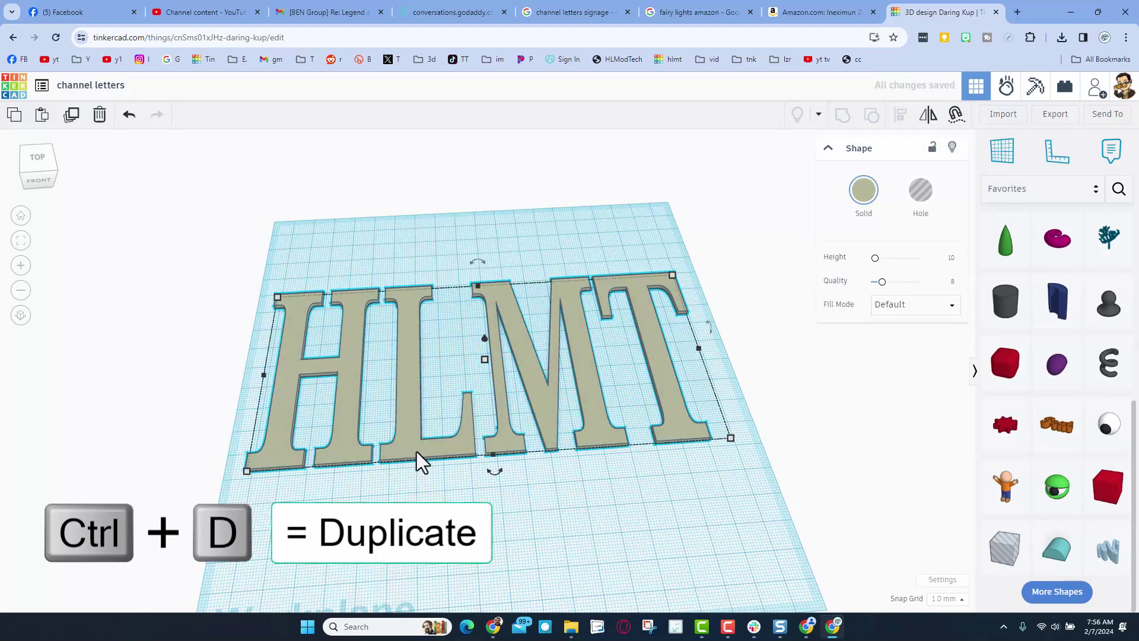
{"action": "left_click", "coordinate": [886, 308]}
{"action": "left_click", "coordinate": [895, 351]}
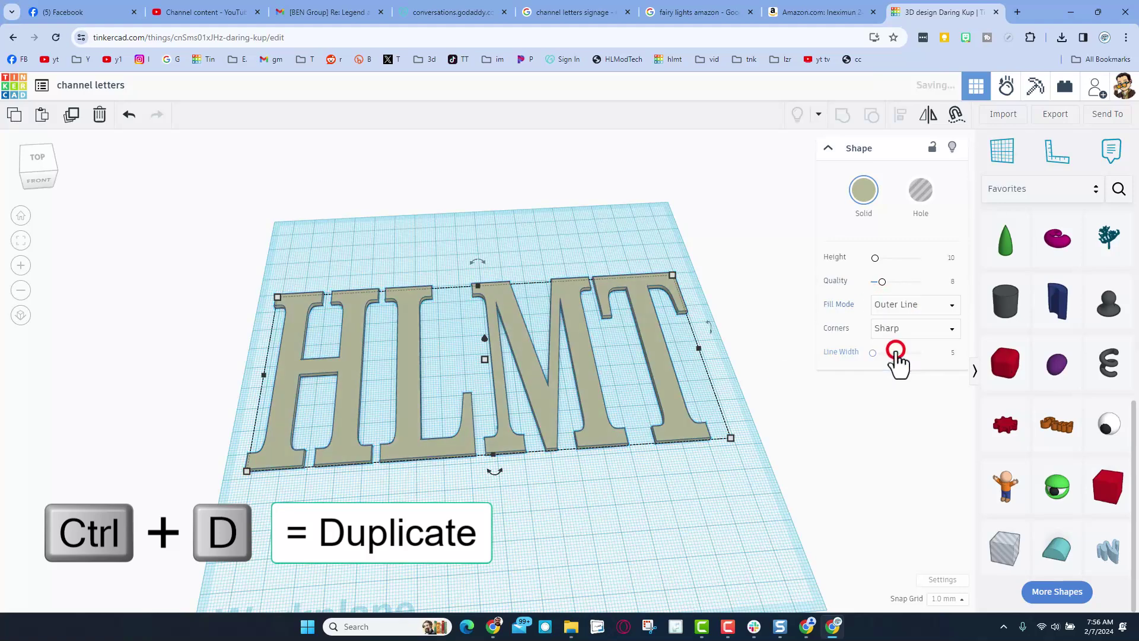
{"action": "left_click", "coordinate": [950, 356]}
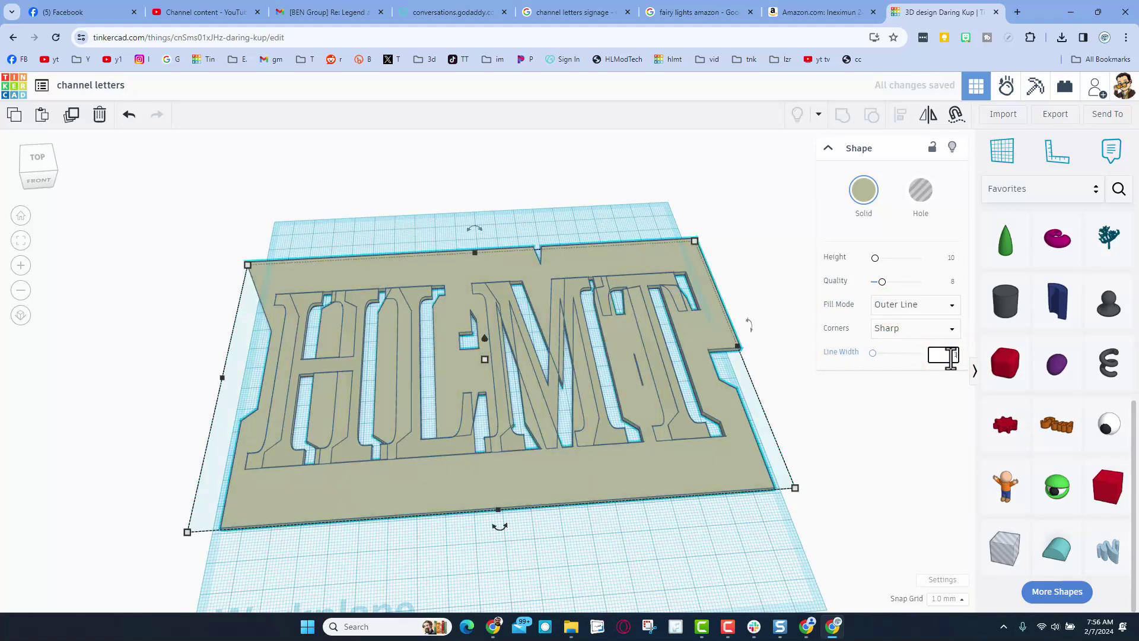
{"action": "key", "text": "Return"}
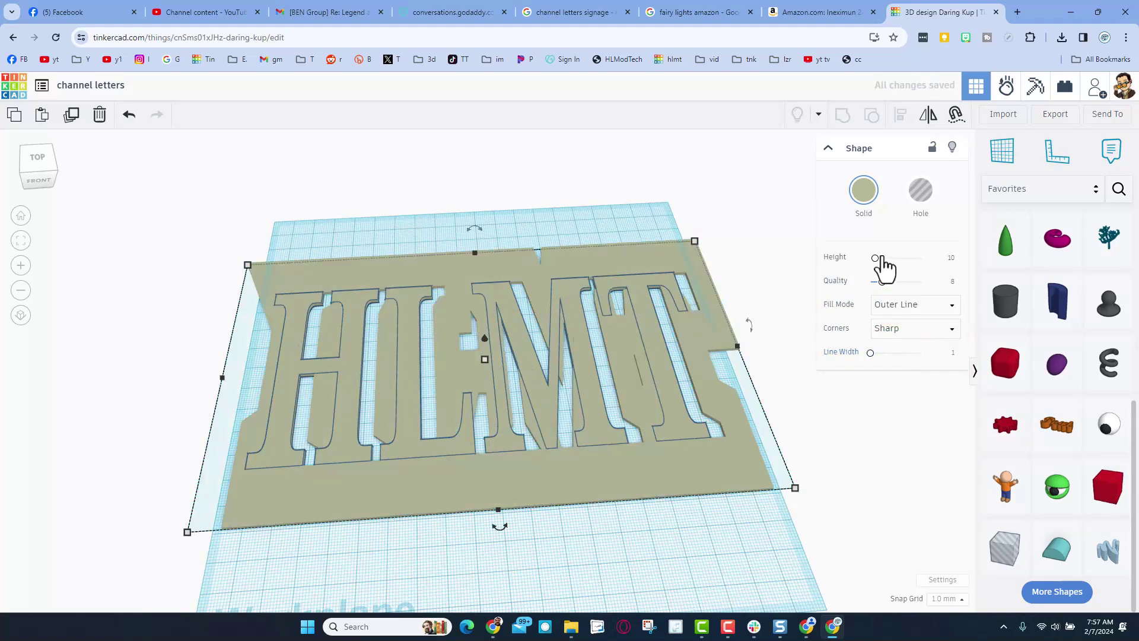
Give the outline copy Round corners and a quality of 24, and raise its height to 17 mm.
{"action": "left_click", "coordinate": [925, 330]}
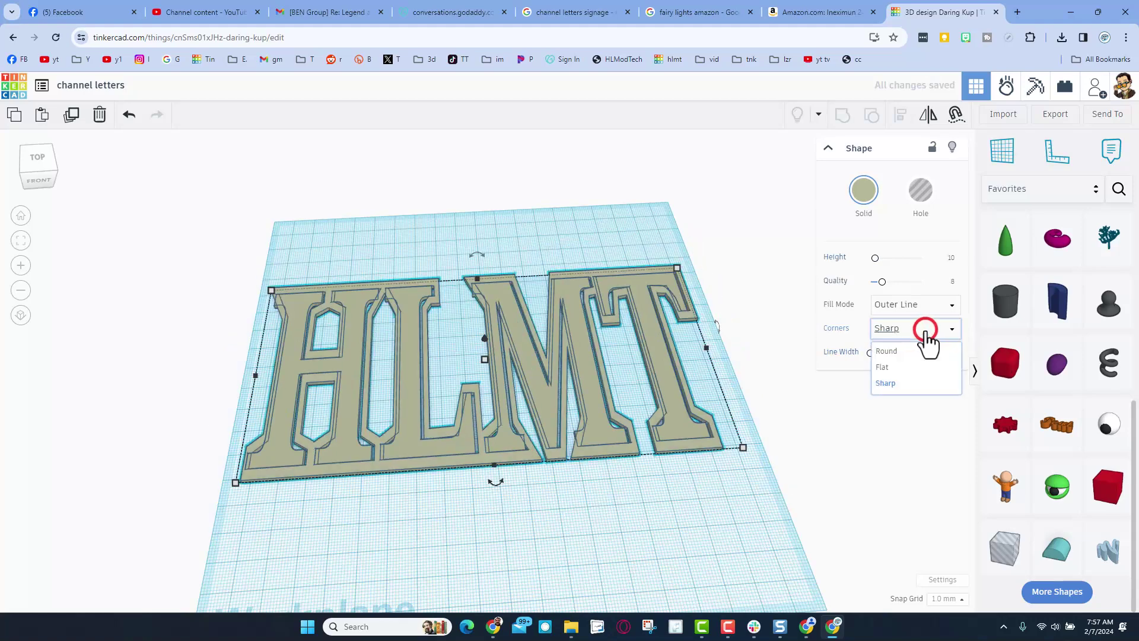
{"action": "left_click", "coordinate": [907, 351]}
{"action": "left_click_drag", "start_coordinate": [880, 281], "coordinate": [963, 281]}
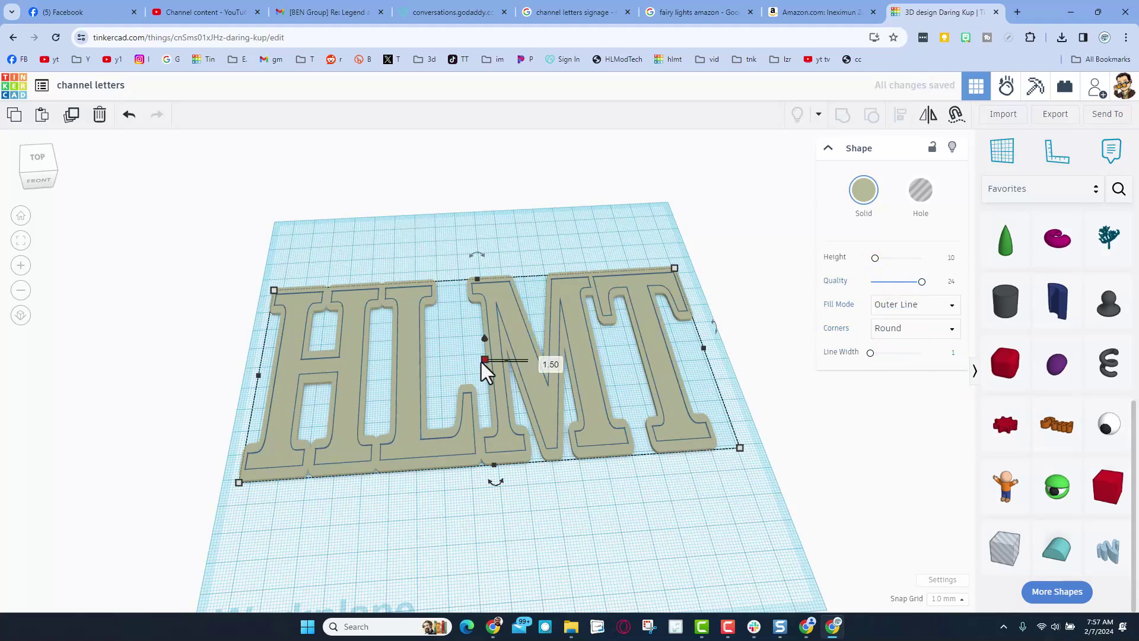
{"action": "left_click_drag", "start_coordinate": [482, 361], "coordinate": [482, 338]}
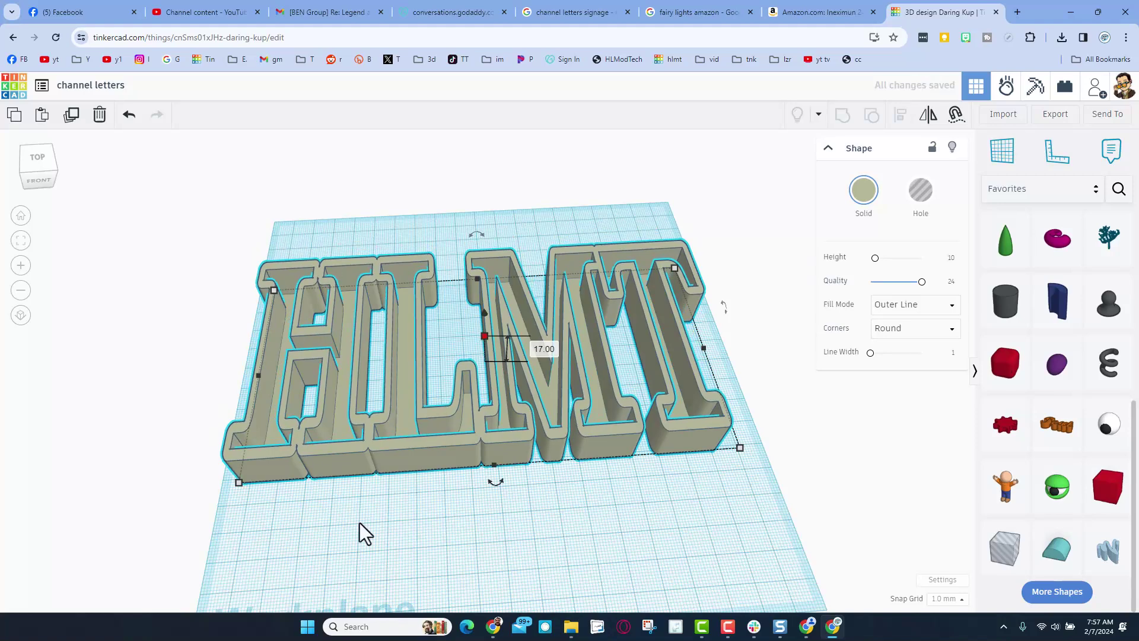
Duplicate the thin base letters and drop the copy onto a workplane placed on top of the outline walls.
{"action": "left_click", "coordinate": [438, 551]}
{"action": "left_click", "coordinate": [404, 425]}
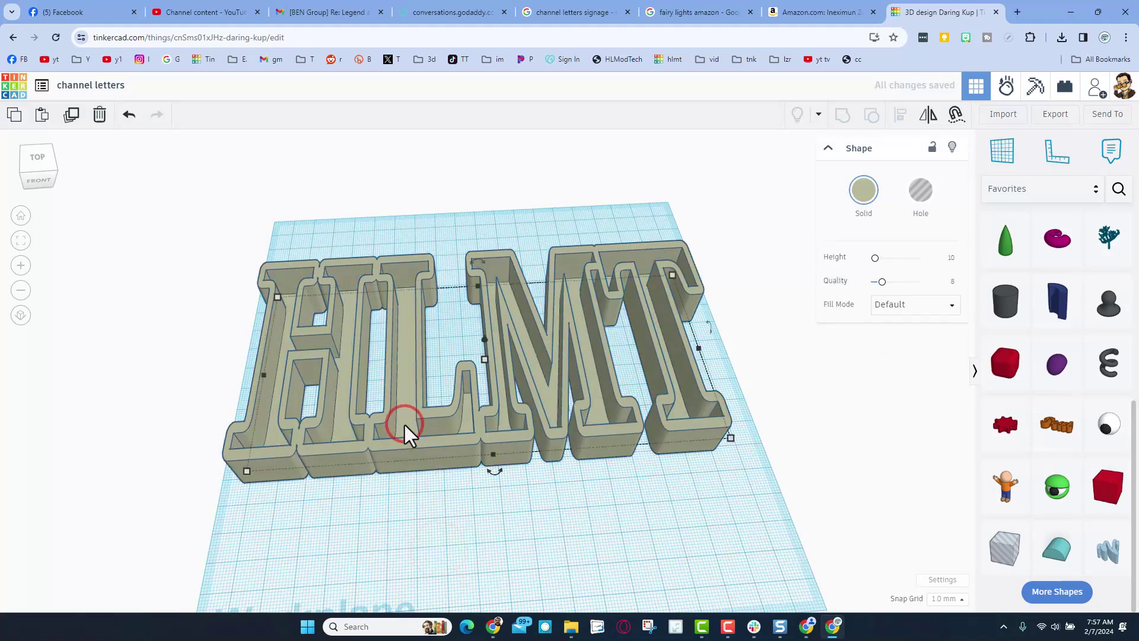
{"action": "key", "text": "ctrl+d"}
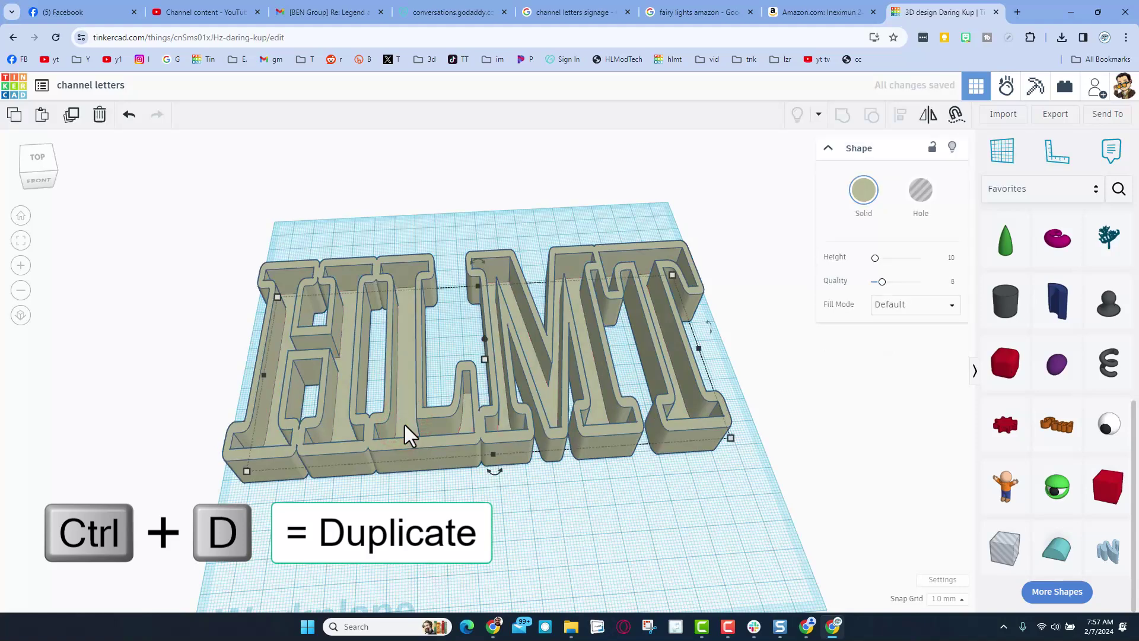
{"action": "key", "text": "w"}
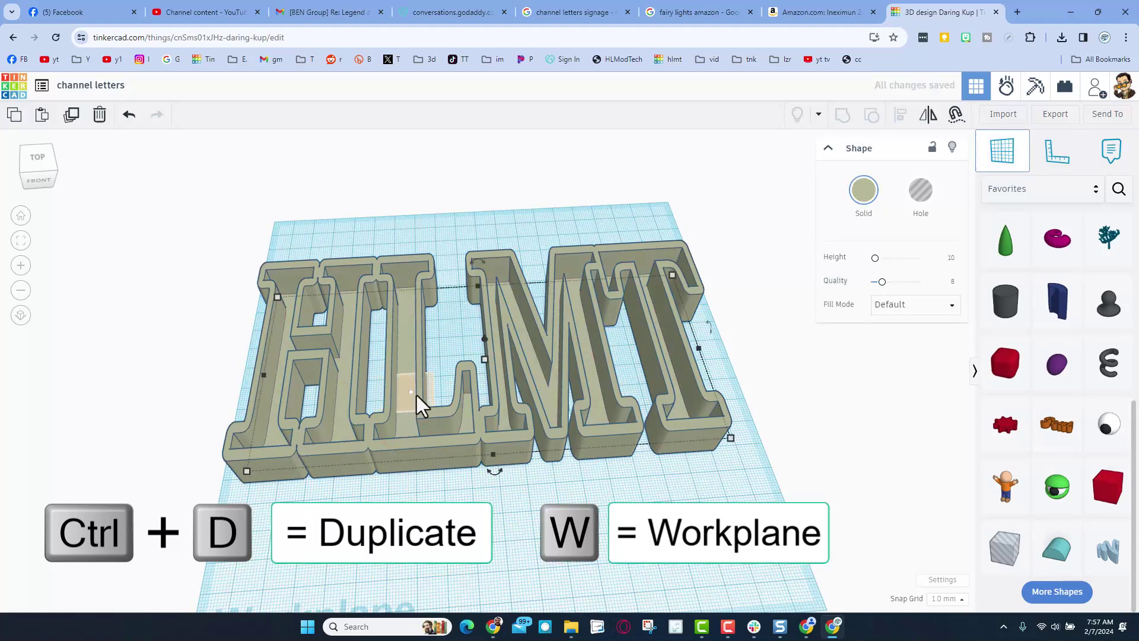
{"action": "left_click", "coordinate": [421, 397]}
{"action": "key", "text": "d"}
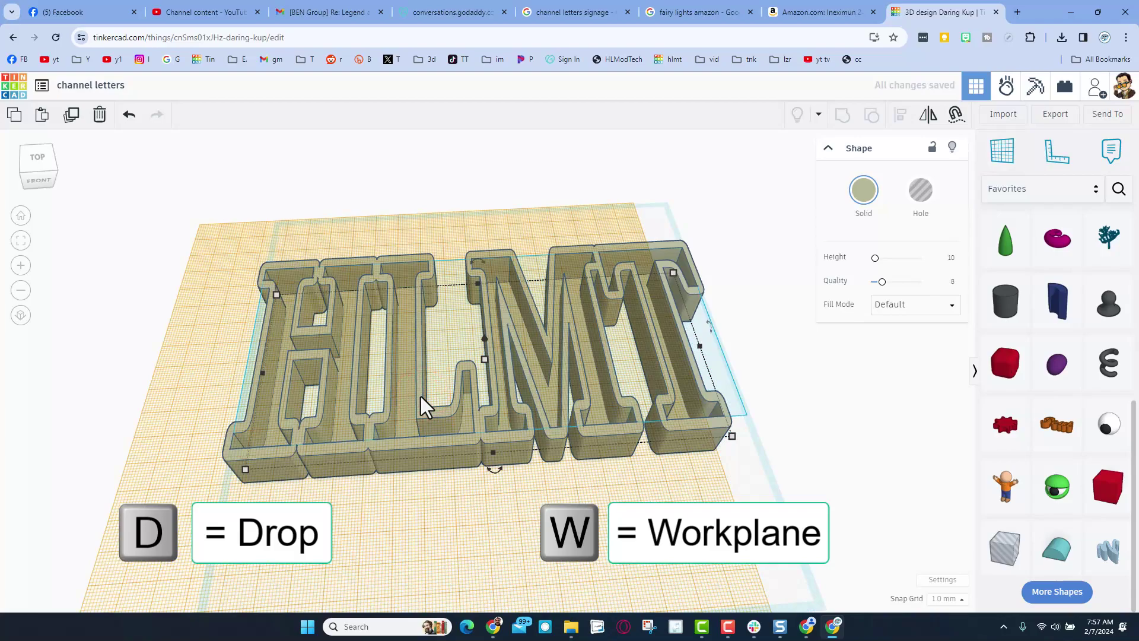
Lower the thin letter copy on top of the outline to -1.5 mm relative to the raised workplane.
{"action": "left_click", "coordinate": [428, 475]}
{"action": "right_click_drag", "start_coordinate": [457, 483], "coordinate": [513, 491]}
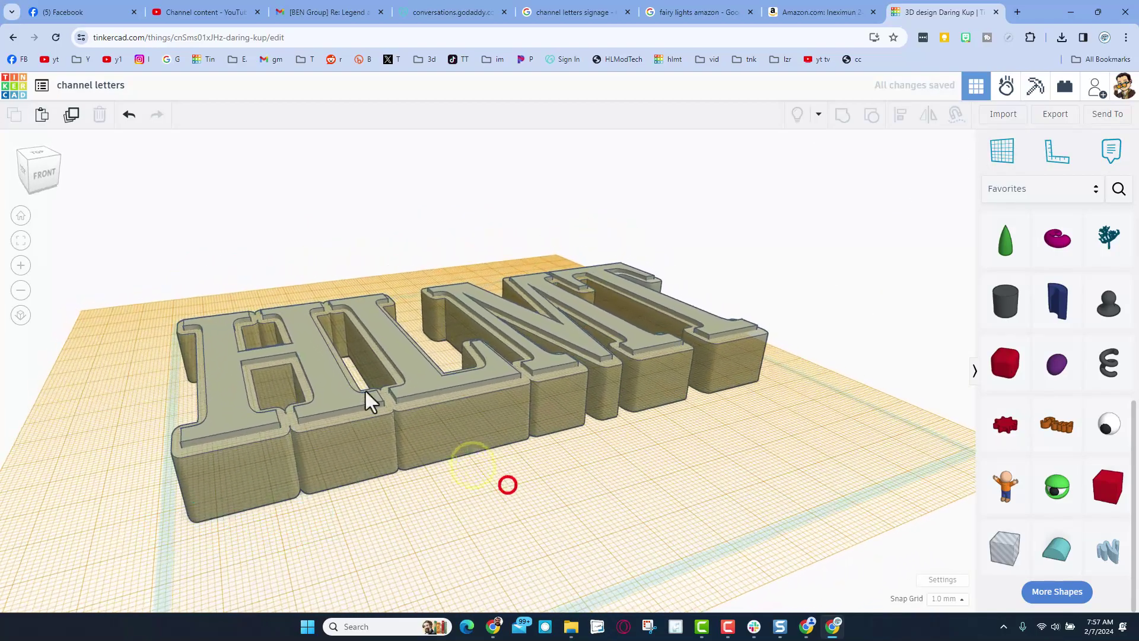
{"action": "left_click", "coordinate": [332, 381]}
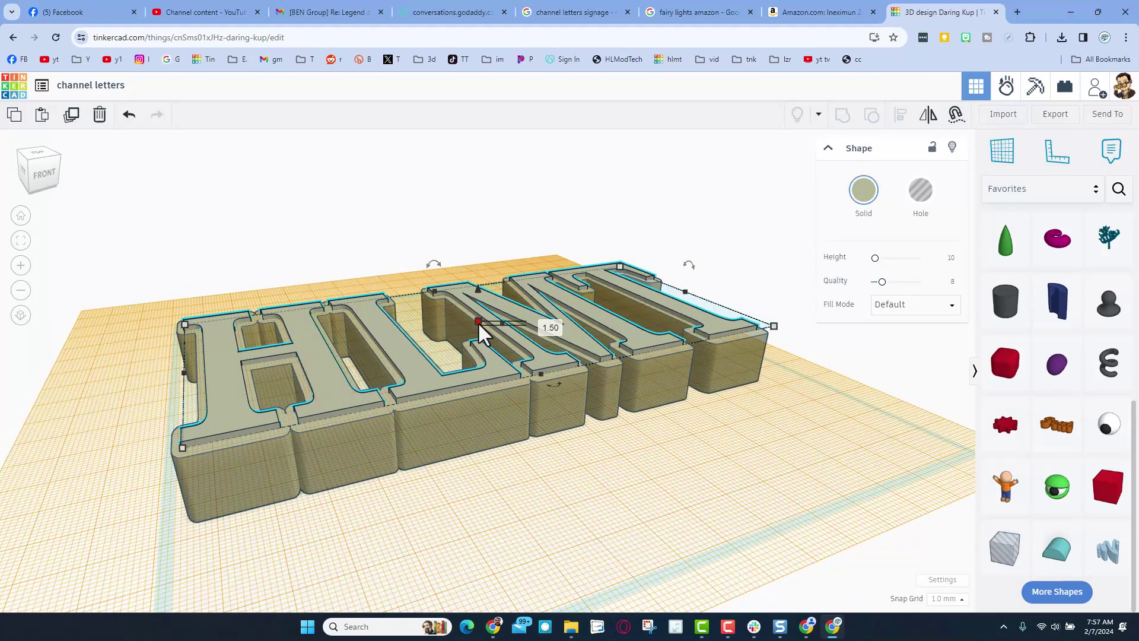
{"action": "left_click_drag", "start_coordinate": [477, 286], "coordinate": [485, 358]}
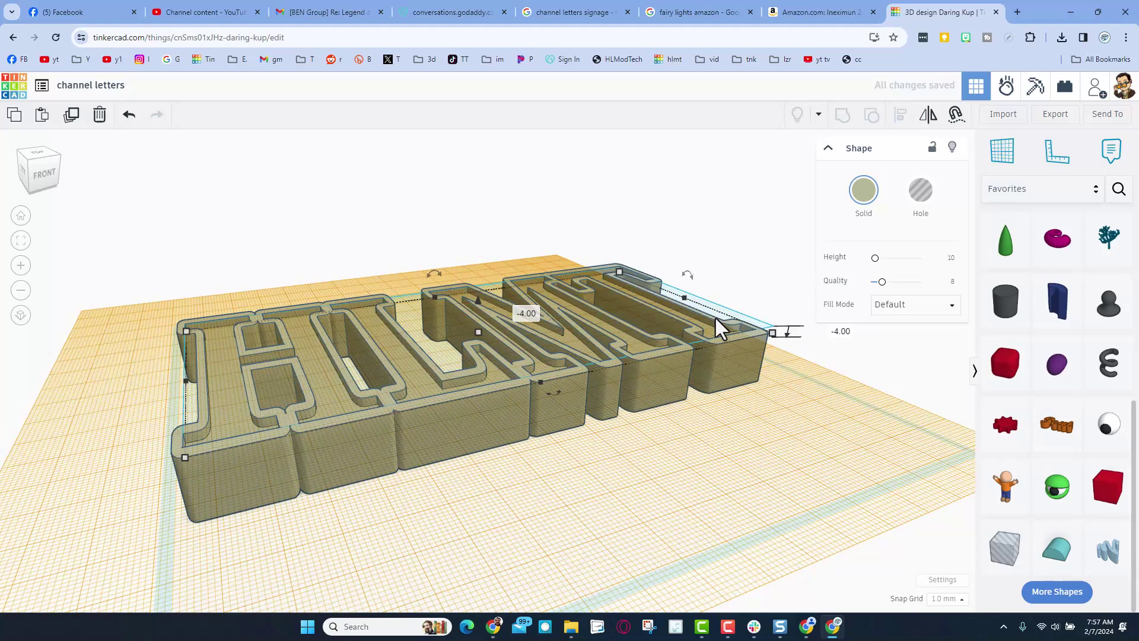
{"action": "scroll", "coordinate": [718, 318], "scroll_direction": "down", "scroll_amount": 2}
{"action": "left_click", "coordinate": [829, 330]}
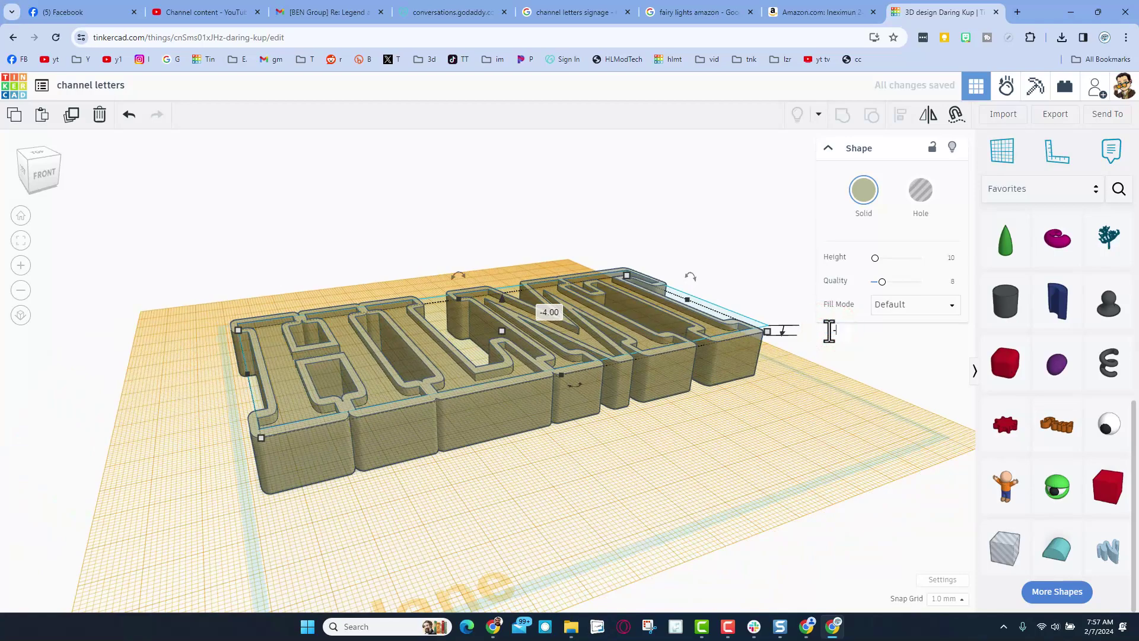
{"action": "type", "text": "-1.5"}
{"action": "key", "text": "Return"}
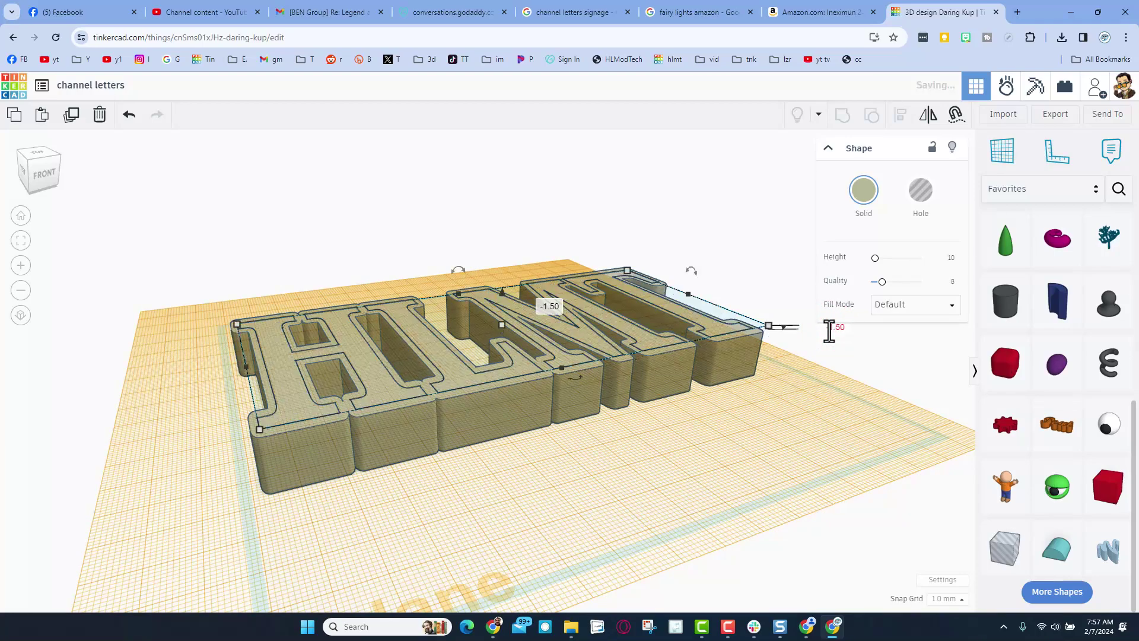
{"action": "right_click_drag", "start_coordinate": [777, 401], "coordinate": [709, 458]}
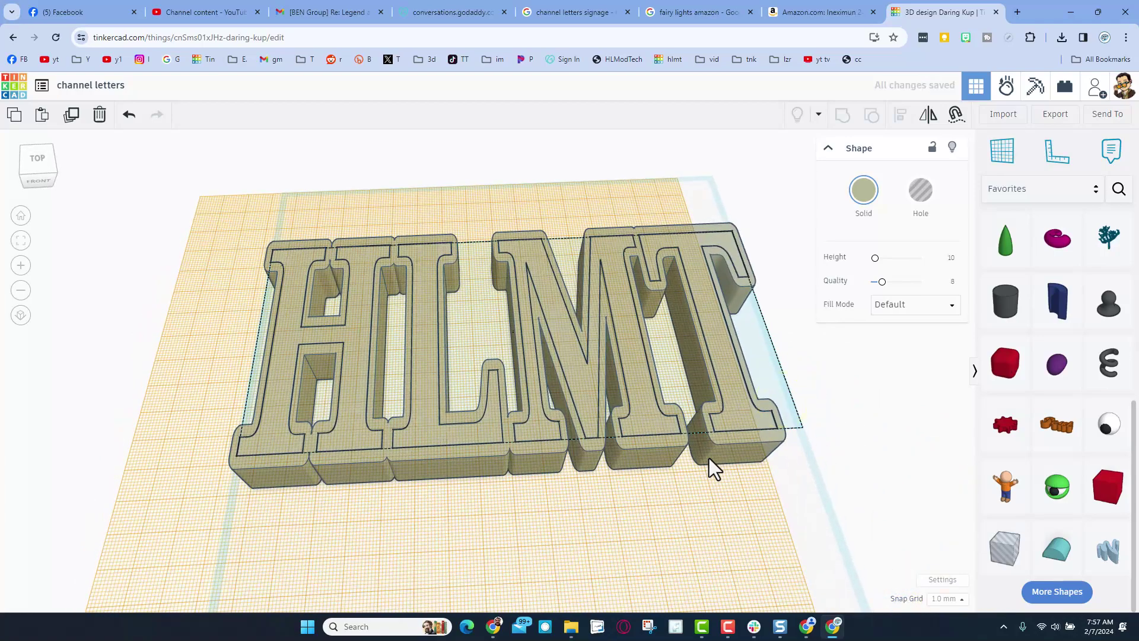
{"action": "left_click", "coordinate": [697, 497]}
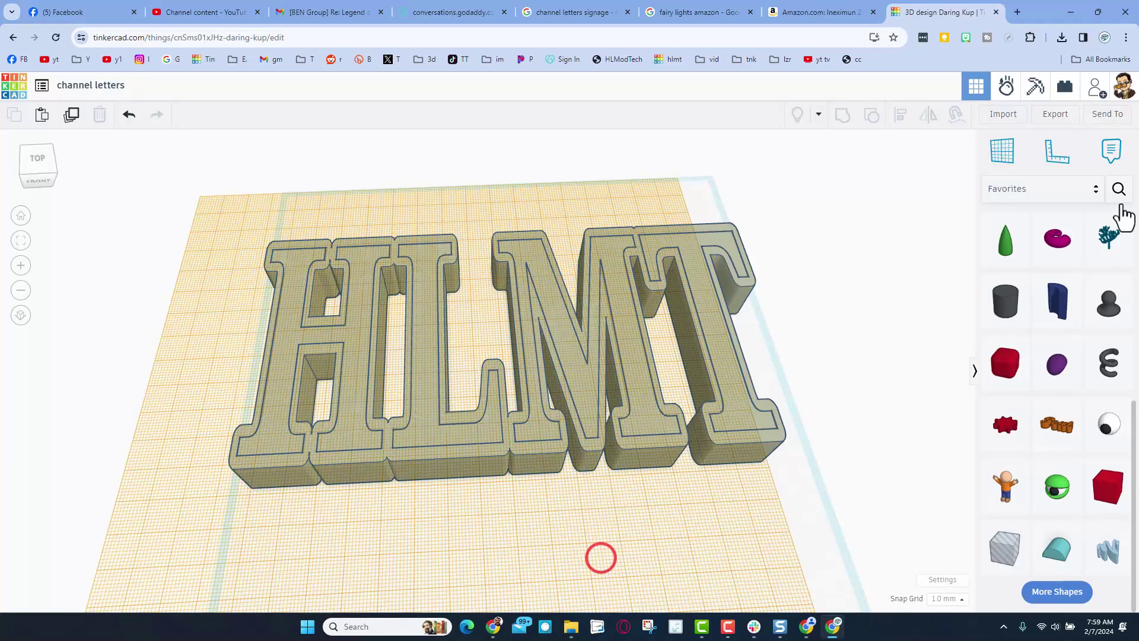
Return the workplane to the base grid and recolor the outline walls to the custom purple b399b8.
{"action": "left_click", "coordinate": [1002, 149]}
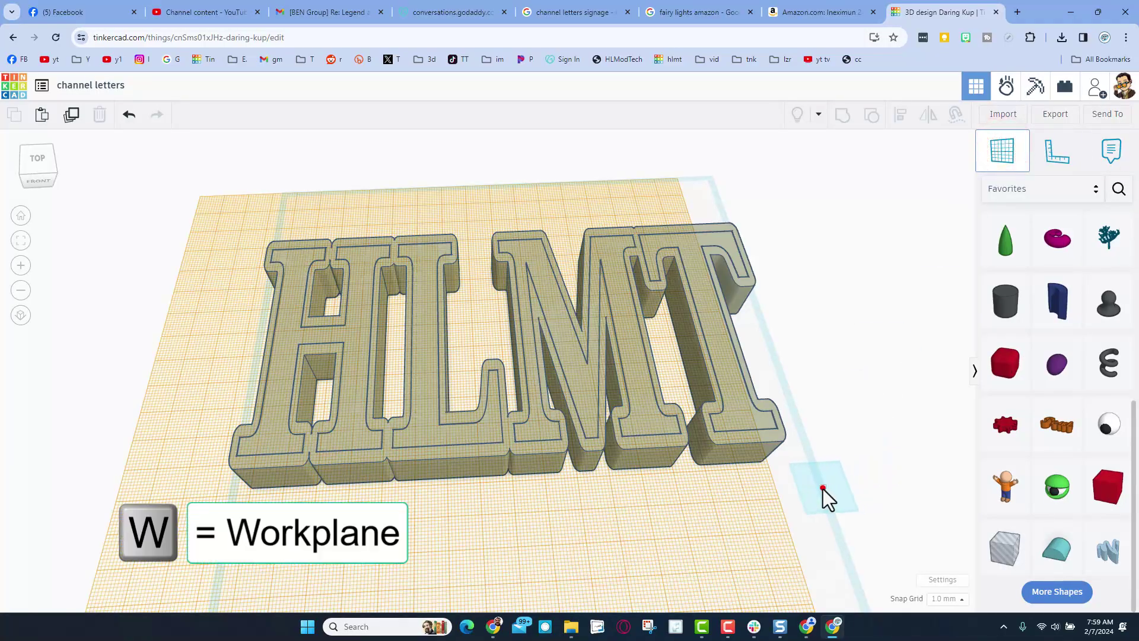
{"action": "left_click", "coordinate": [823, 488]}
{"action": "right_click_drag", "start_coordinate": [813, 486], "coordinate": [756, 482]}
{"action": "left_click", "coordinate": [756, 481]}
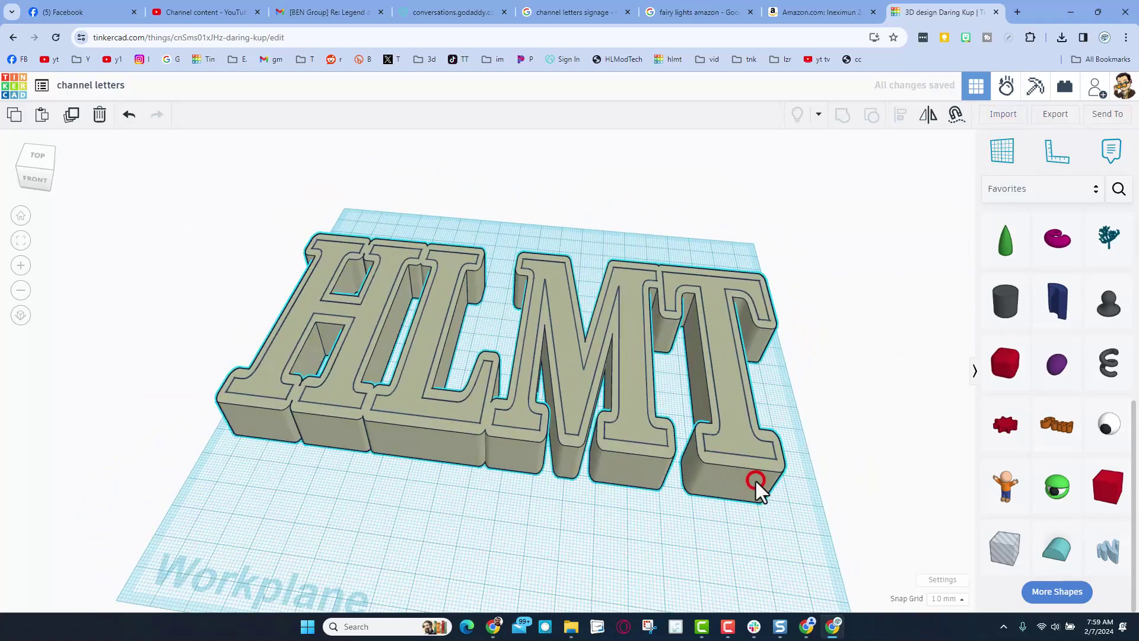
{"action": "left_click", "coordinate": [865, 190]}
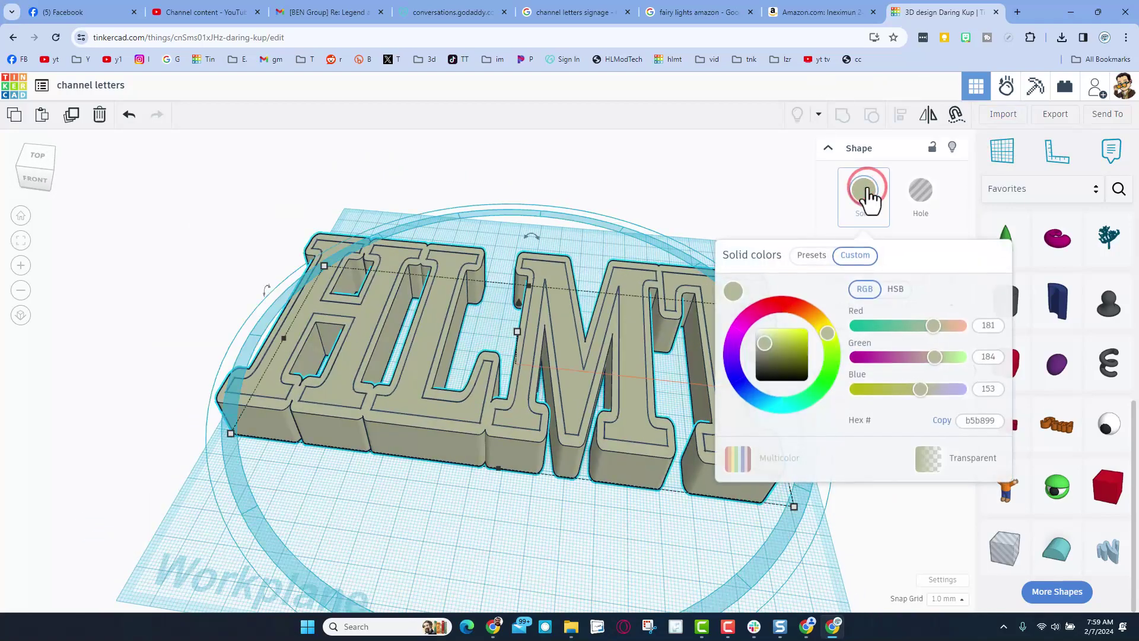
{"action": "left_click", "coordinate": [734, 336]}
{"action": "left_click", "coordinate": [671, 218]}
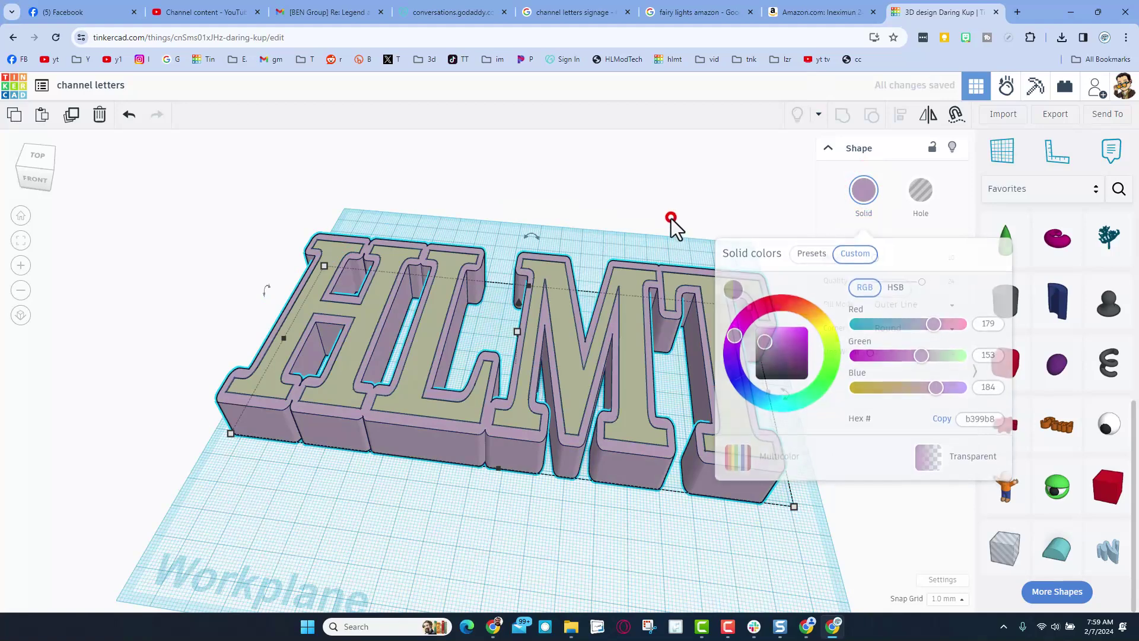
Recolor the inset face letters on top with a custom near-white color.
{"action": "left_click", "coordinate": [628, 315]}
{"action": "left_click", "coordinate": [865, 191]}
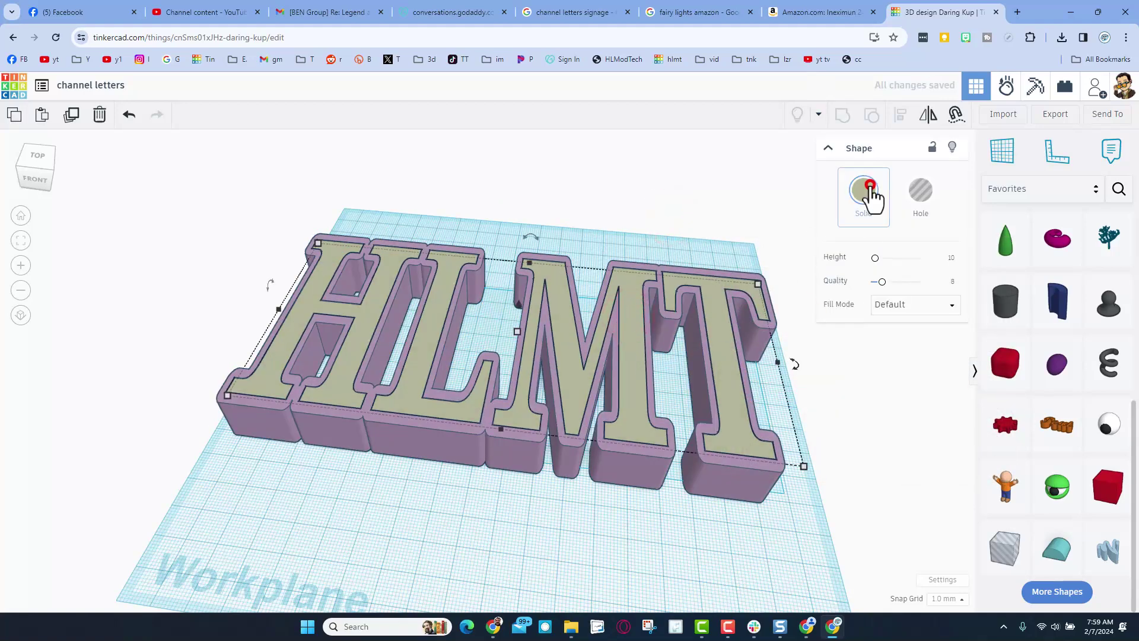
{"action": "left_click_drag", "start_coordinate": [768, 343], "coordinate": [751, 297]}
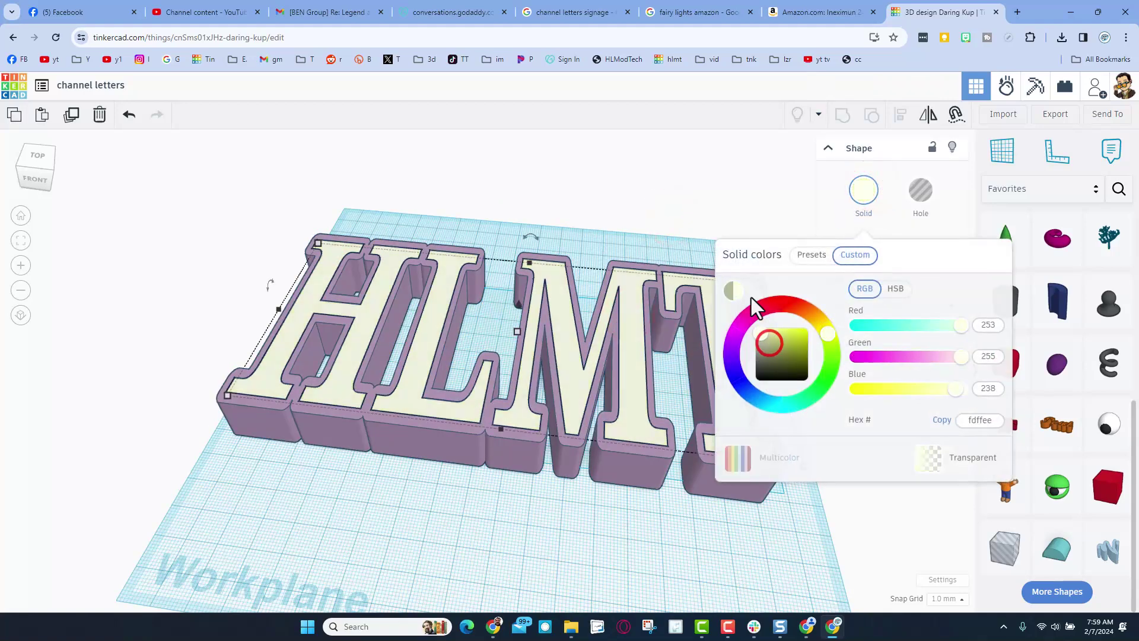
{"action": "left_click", "coordinate": [591, 216]}
Recolor the thin base letters on the underside with a custom white.
{"action": "right_click_drag", "start_coordinate": [491, 435], "coordinate": [522, 356]}
{"action": "left_click", "coordinate": [526, 363]}
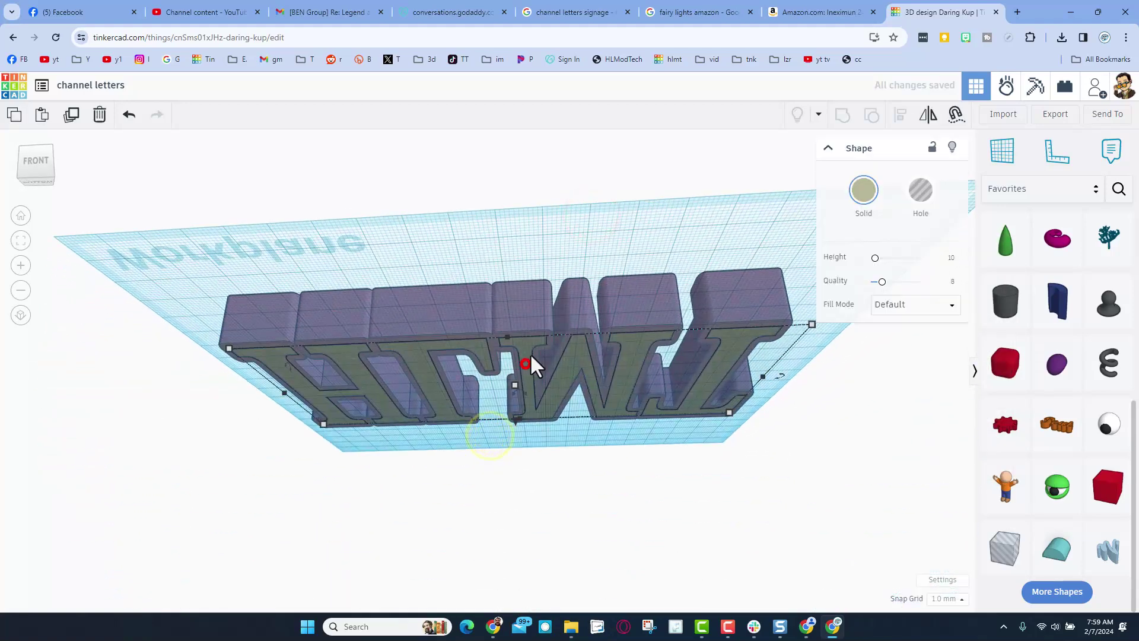
{"action": "left_click", "coordinate": [865, 193]}
{"action": "left_click_drag", "start_coordinate": [757, 339], "coordinate": [735, 332]}
{"action": "right_click_drag", "start_coordinate": [736, 262], "coordinate": [285, 415]}
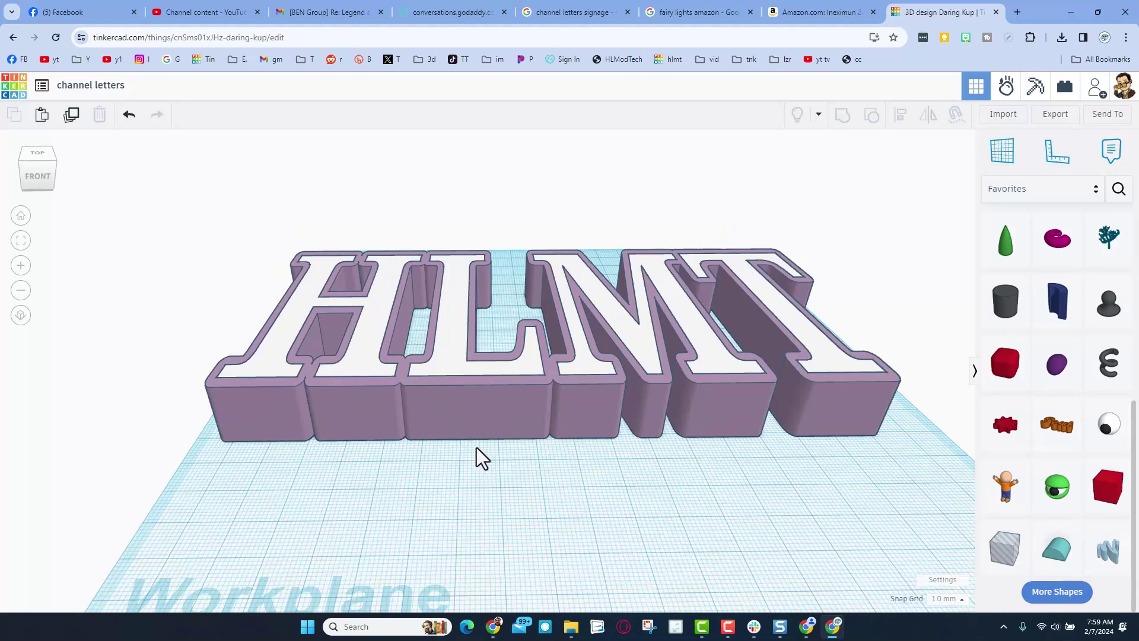
Place a box hole from Basic Shapes against the front wall of the H's left foot.
{"action": "left_click", "coordinate": [1070, 188]}
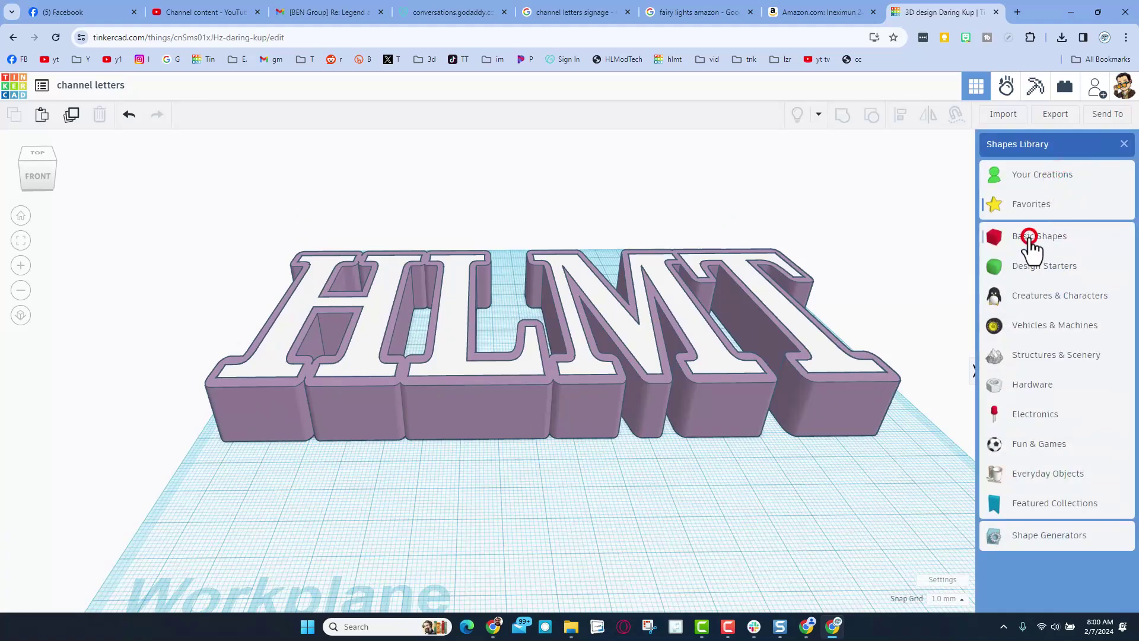
{"action": "left_click", "coordinate": [1029, 238]}
{"action": "left_click_drag", "start_coordinate": [1016, 241], "coordinate": [225, 410]}
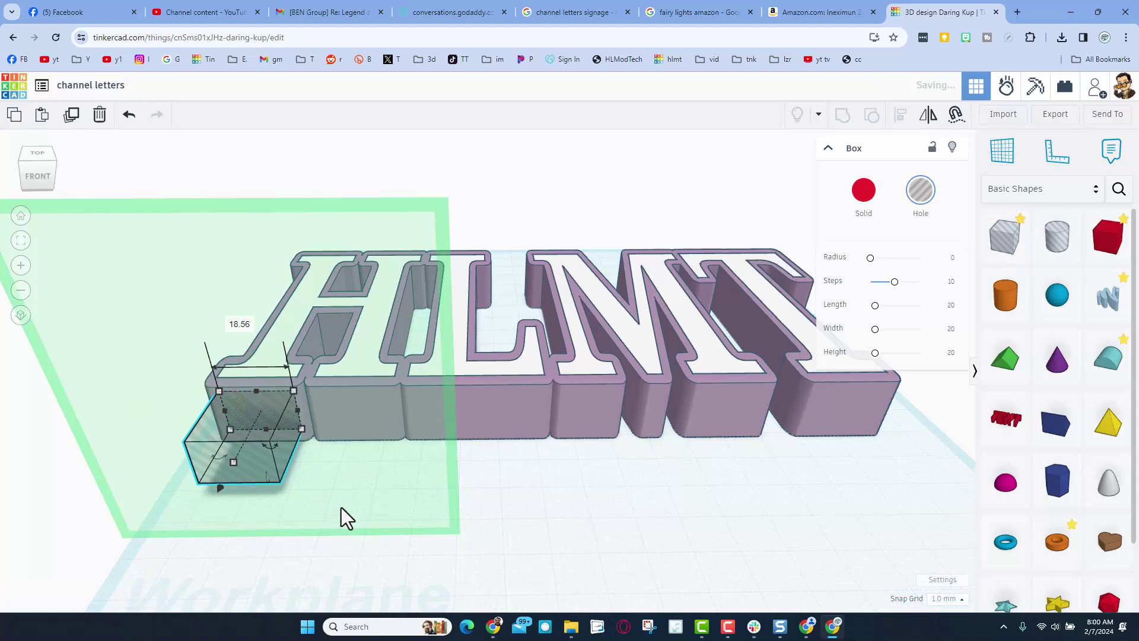
{"action": "left_click", "coordinate": [347, 518]}
{"action": "right_click_drag", "start_coordinate": [444, 516], "coordinate": [455, 474]}
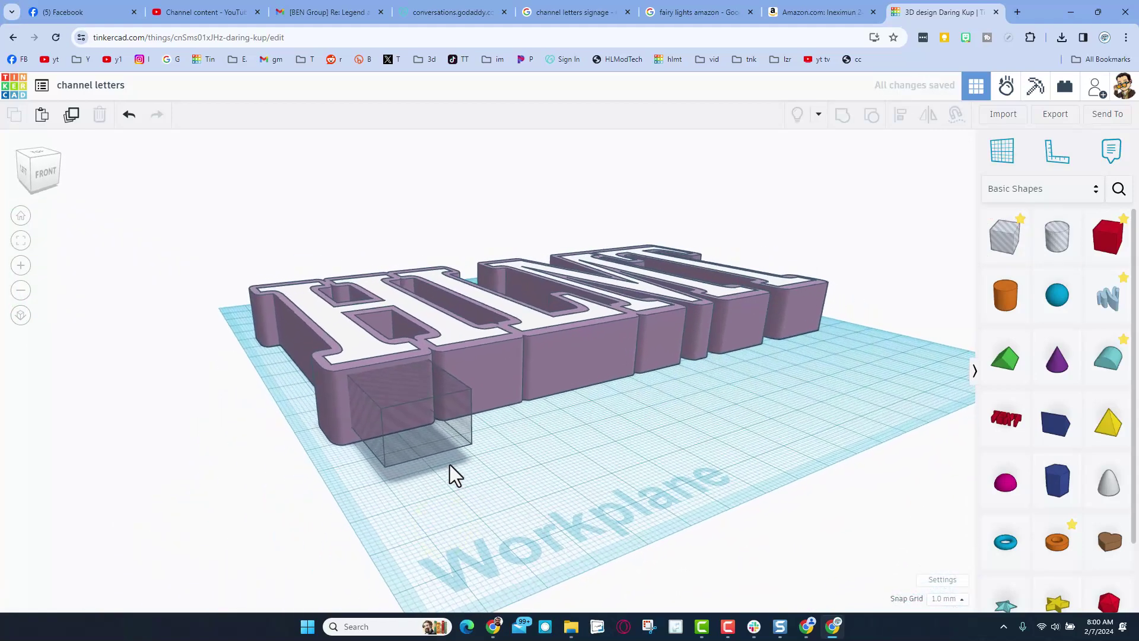
Duplicate the box hole and shift the copy sideways onto the front wall of the H's right foot.
{"action": "left_click", "coordinate": [443, 456]}
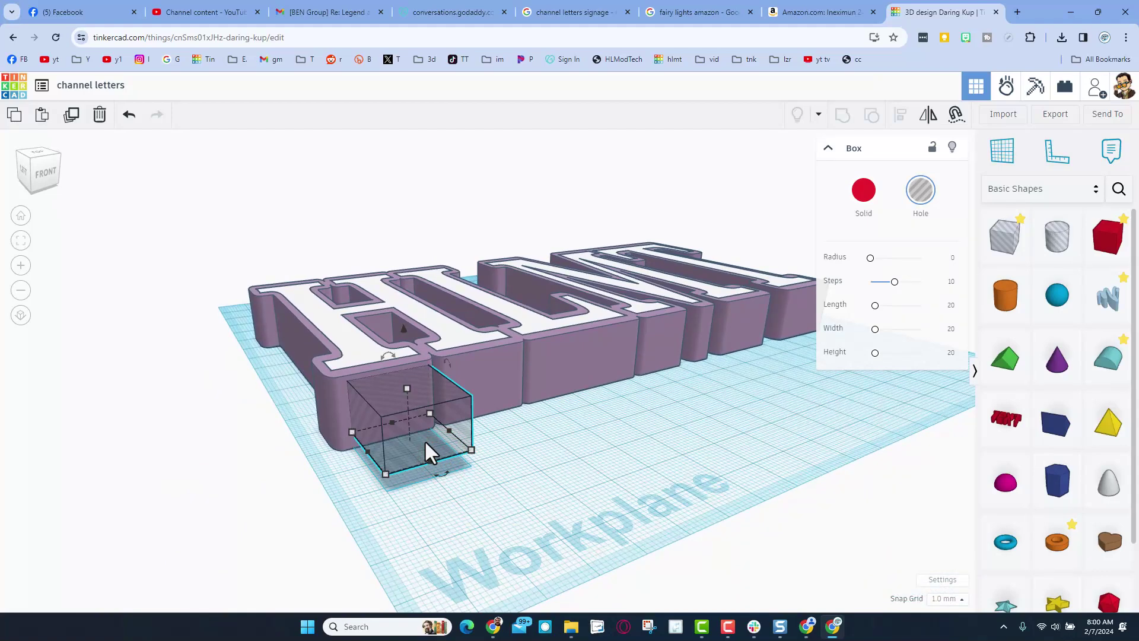
{"action": "right_click_drag", "start_coordinate": [513, 445], "coordinate": [446, 460]}
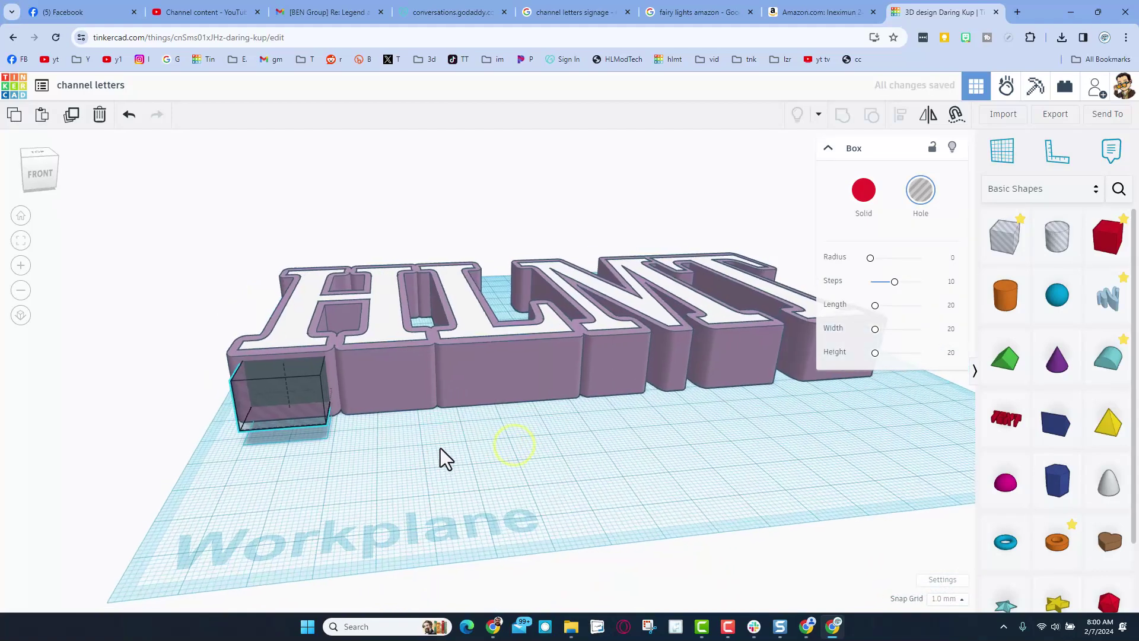
{"action": "key", "text": "ctrl+d"}
{"action": "key", "text": "Right"}
{"action": "key", "text": "Right"}
{"action": "key", "text": "Right"}
{"action": "key", "text": "Right"}
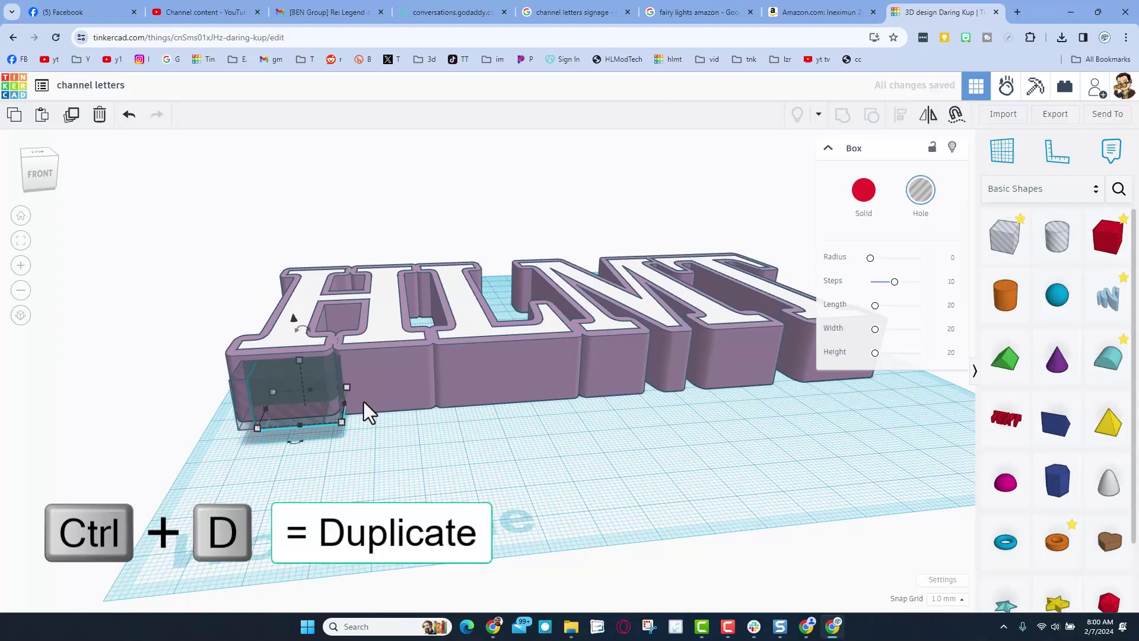
{"action": "key", "text": "Right"}
{"action": "key", "text": "Right"}
{"action": "key", "text": "Right"}
{"action": "key", "text": "Right"}
{"action": "key", "text": "Right"}
{"action": "key", "text": "Right"}
{"action": "key", "text": "Right"}
{"action": "key", "text": "Right"}
{"action": "key", "text": "Right"}
{"action": "key", "text": "Right"}
{"action": "key", "text": "Right"}
{"action": "key", "text": "Right"}
{"action": "key", "text": "Right"}
{"action": "key", "text": "Right"}
{"action": "key", "text": "Right"}
{"action": "key", "text": "Right"}
{"action": "key", "text": "Right"}
{"action": "key", "text": "Right"}
{"action": "key", "text": "Right"}
{"action": "key", "text": "Right"}
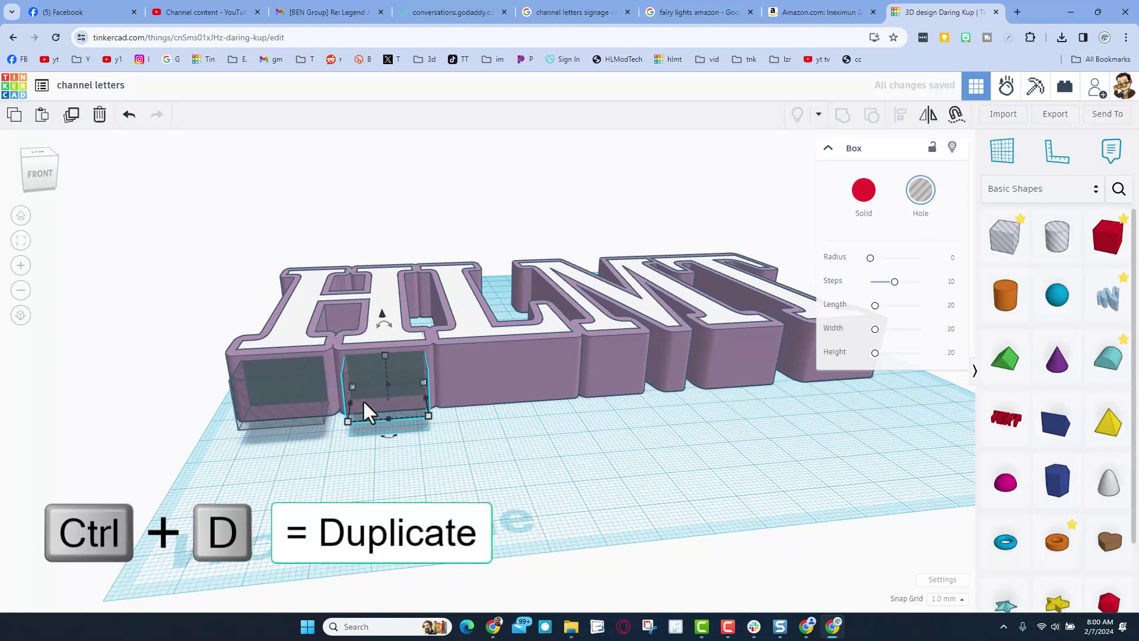
Repeat the duplication at the same spacing until seven box holes run along the front from H to T.
{"action": "key", "text": "ctrl+d"}
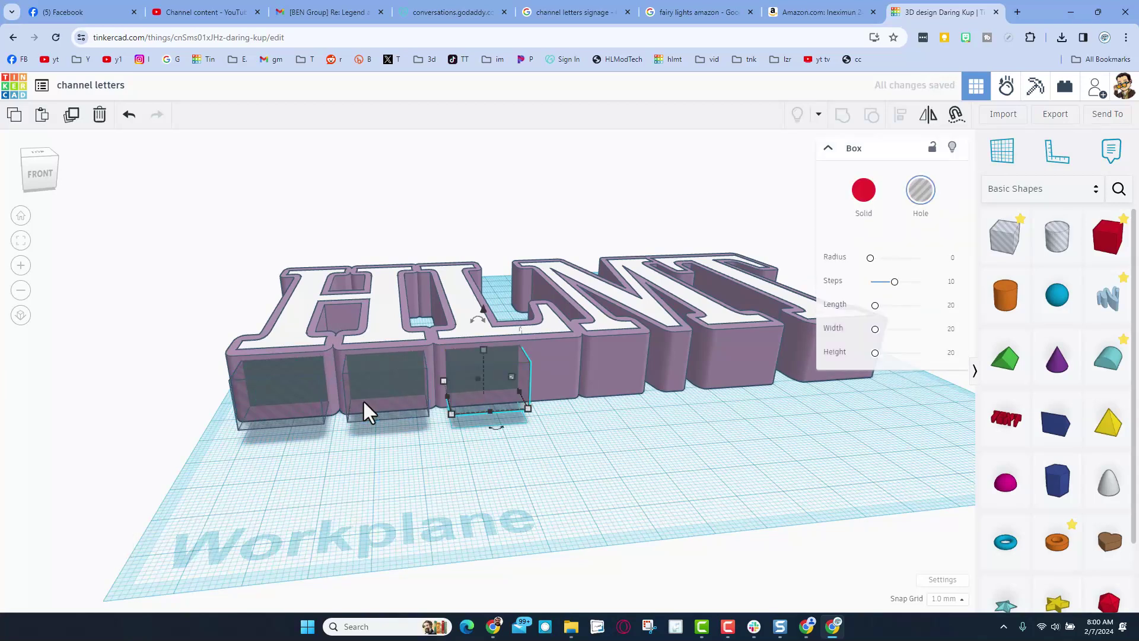
{"action": "key", "text": "ctrl+d"}
{"action": "key", "text": "ctrl+d"}
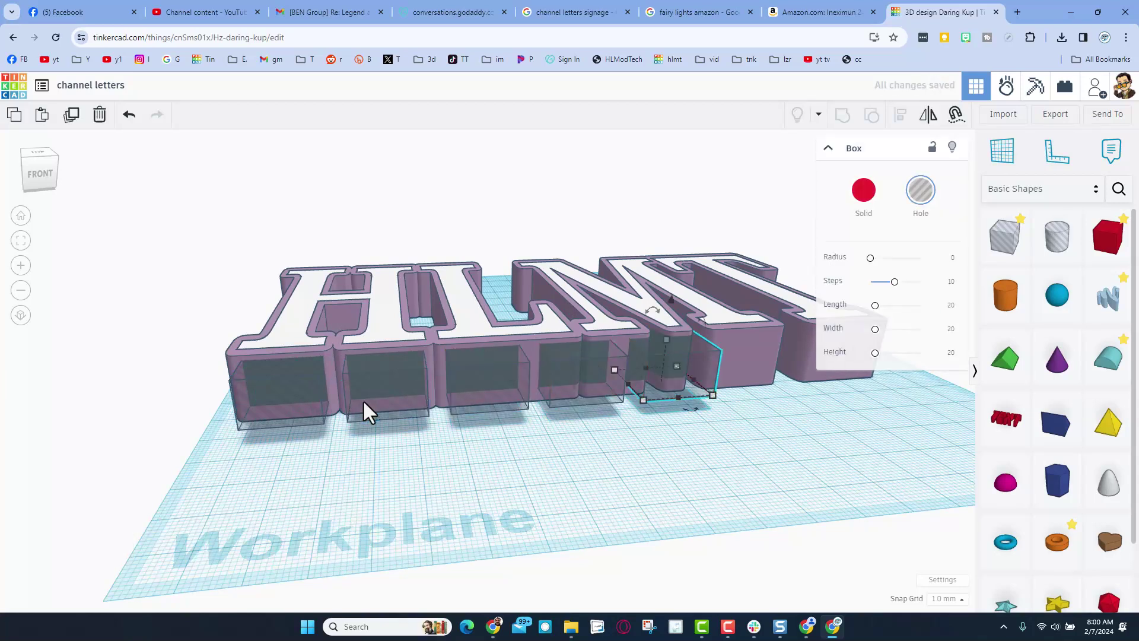
{"action": "key", "text": "ctrl+d"}
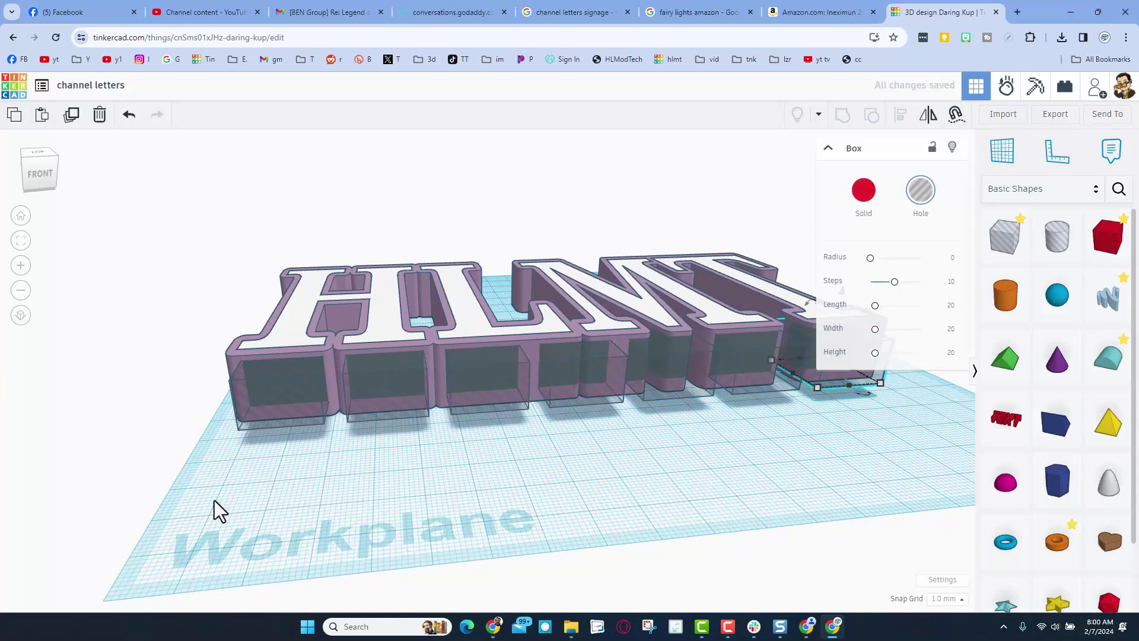
{"action": "left_click", "coordinate": [509, 473]}
Shift the fourth box hole toward the M's left foot and fit the fifth to the M's middle point, 4 mm wide.
{"action": "right_click_drag", "start_coordinate": [508, 473], "coordinate": [549, 473]}
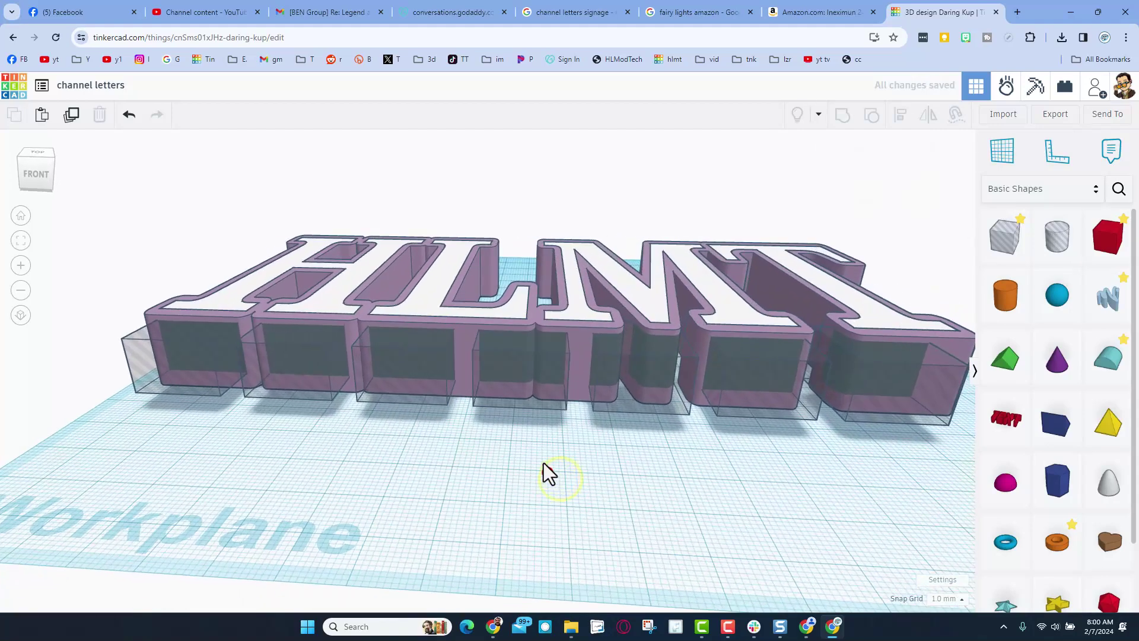
{"action": "left_click", "coordinate": [541, 389]}
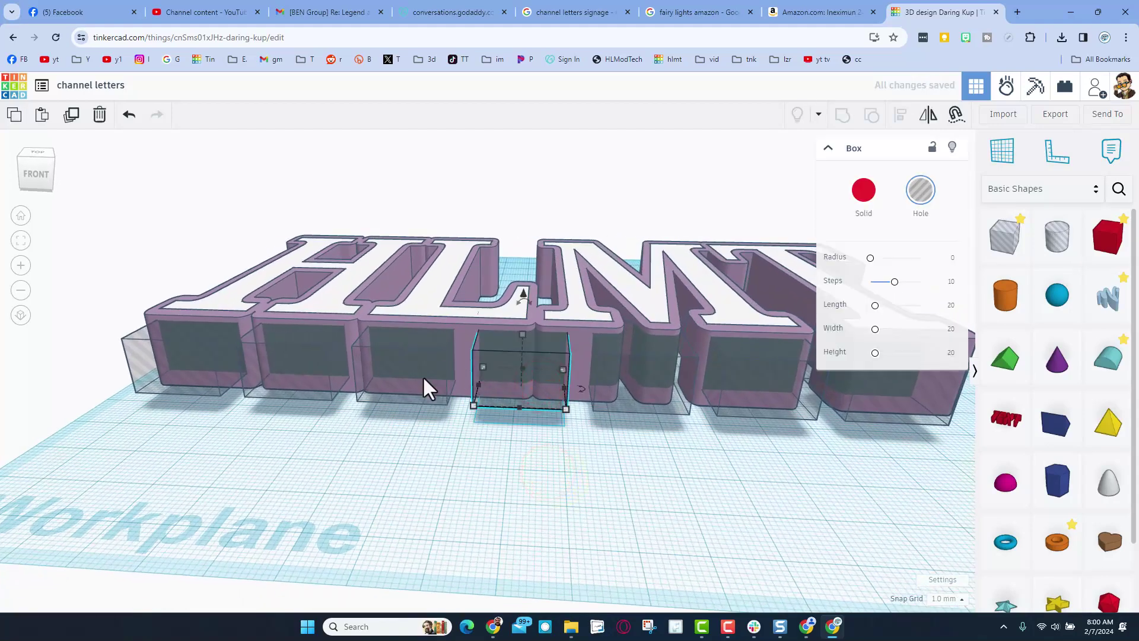
{"action": "left_click_drag", "start_coordinate": [483, 379], "coordinate": [521, 389]}
{"action": "left_click_drag", "start_coordinate": [660, 375], "coordinate": [657, 377]}
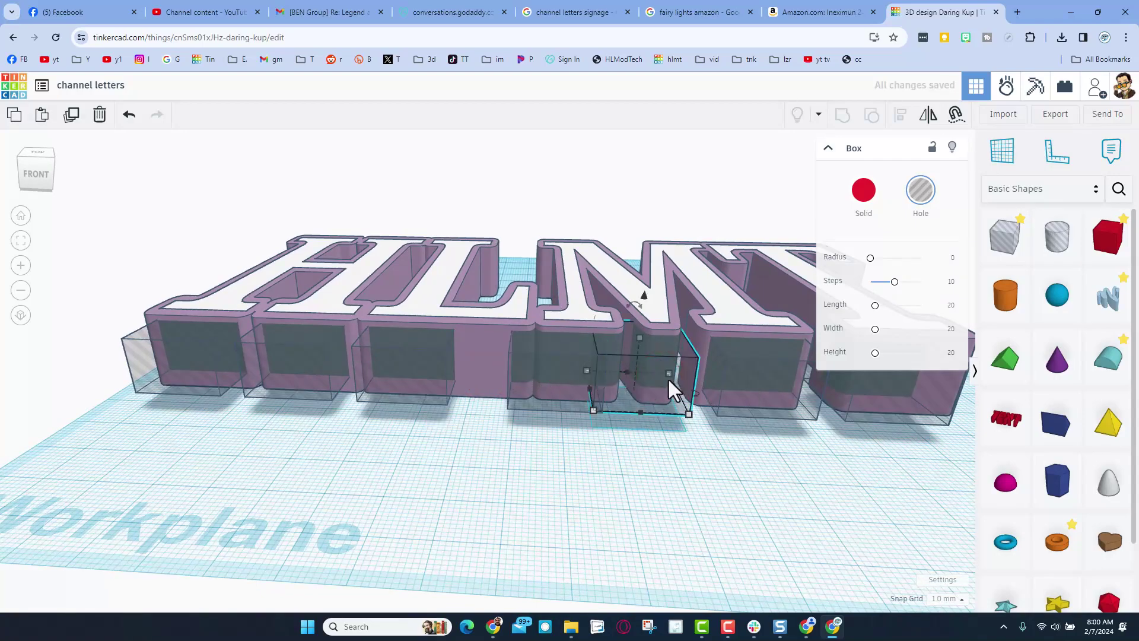
{"action": "left_click_drag", "start_coordinate": [590, 390], "coordinate": [677, 403]}
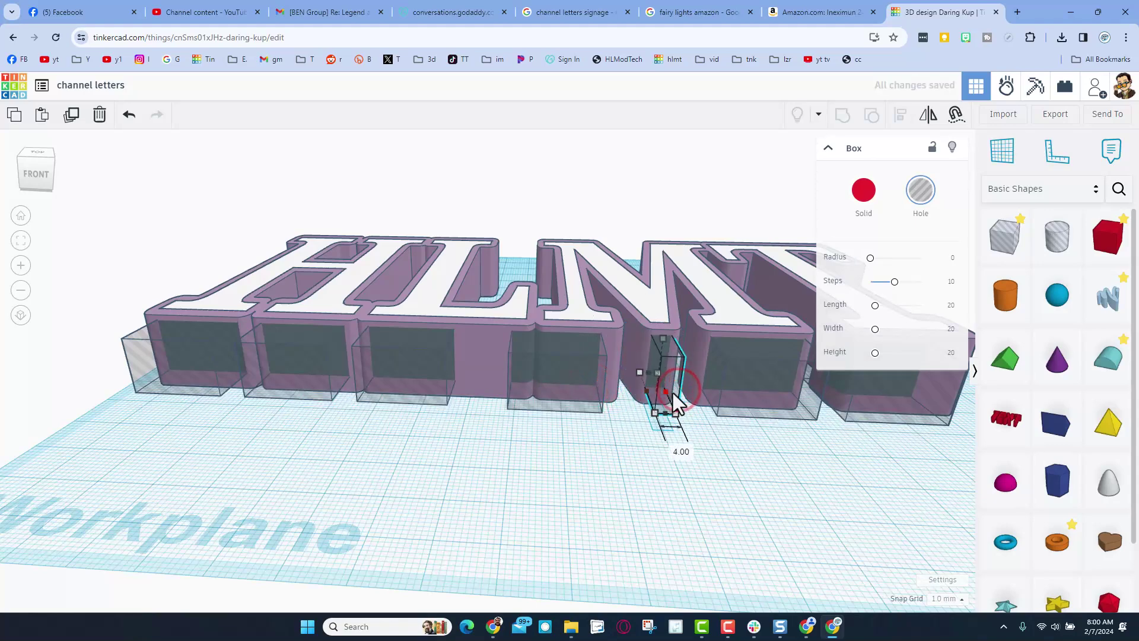
Narrow the box hole at the M's left foot to 13 mm and widen the L's box hole to 32 mm.
{"action": "left_click", "coordinate": [584, 375]}
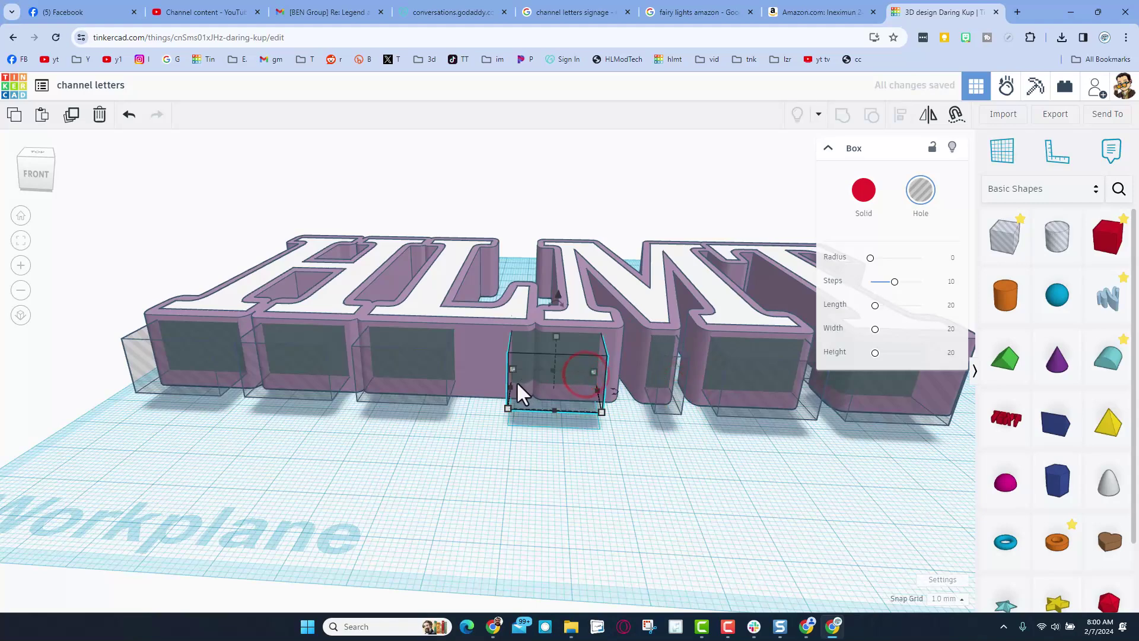
{"action": "left_click_drag", "start_coordinate": [516, 389], "coordinate": [605, 400]}
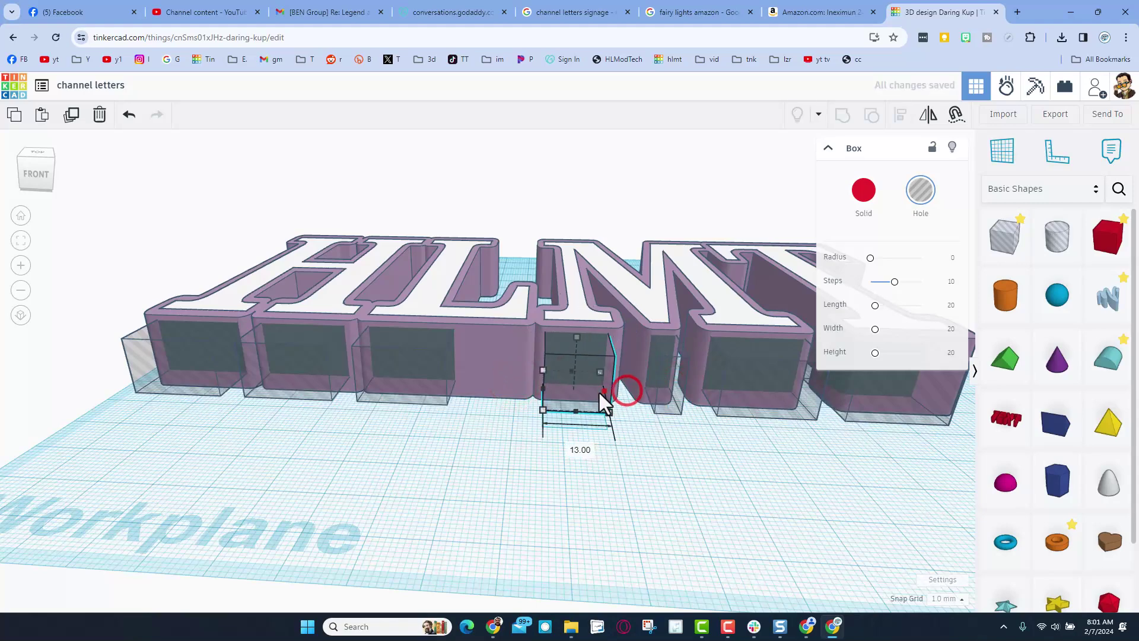
{"action": "left_click", "coordinate": [425, 381]}
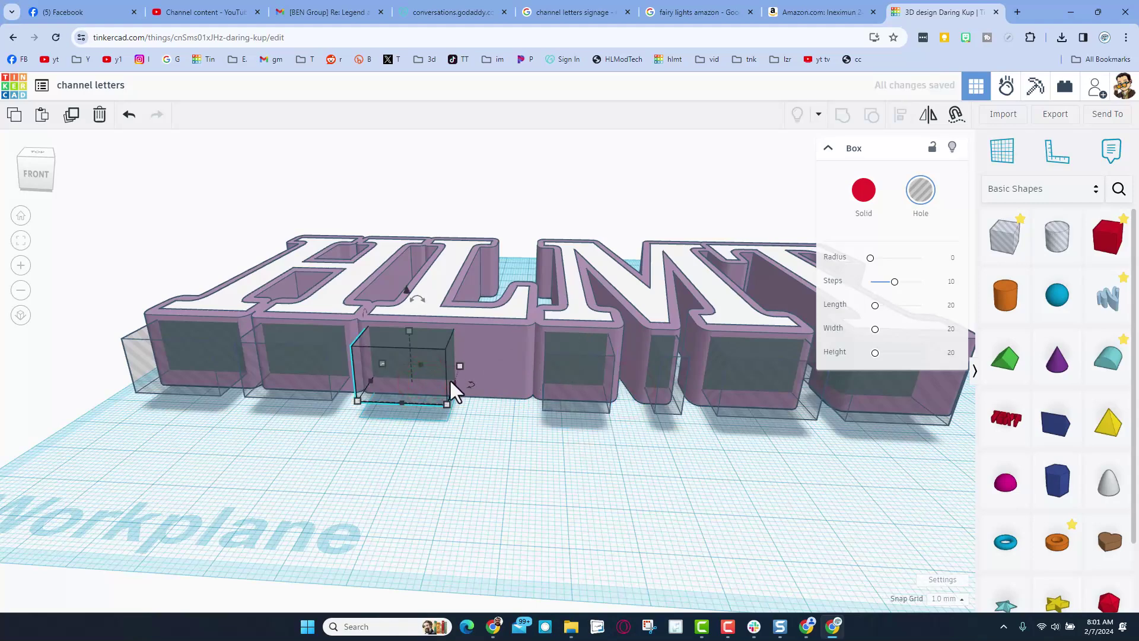
{"action": "left_click_drag", "start_coordinate": [453, 387], "coordinate": [513, 388]}
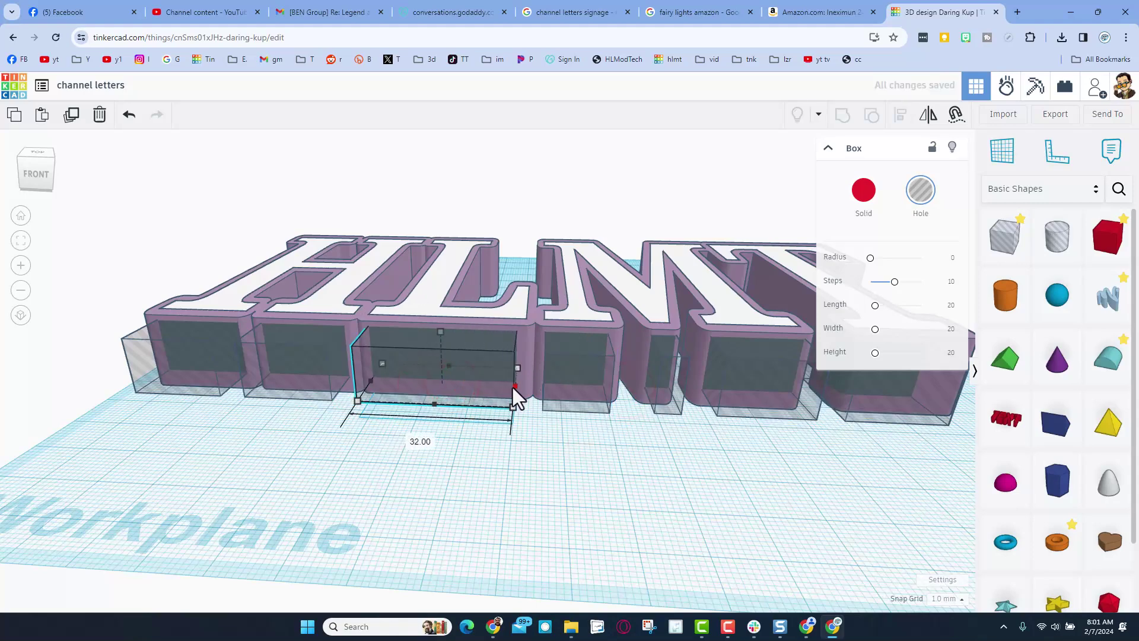
Position the last box hole at the T's foot and narrow it to 19 mm from its left side.
{"action": "scroll", "coordinate": [618, 427], "scroll_direction": "down", "scroll_amount": 2}
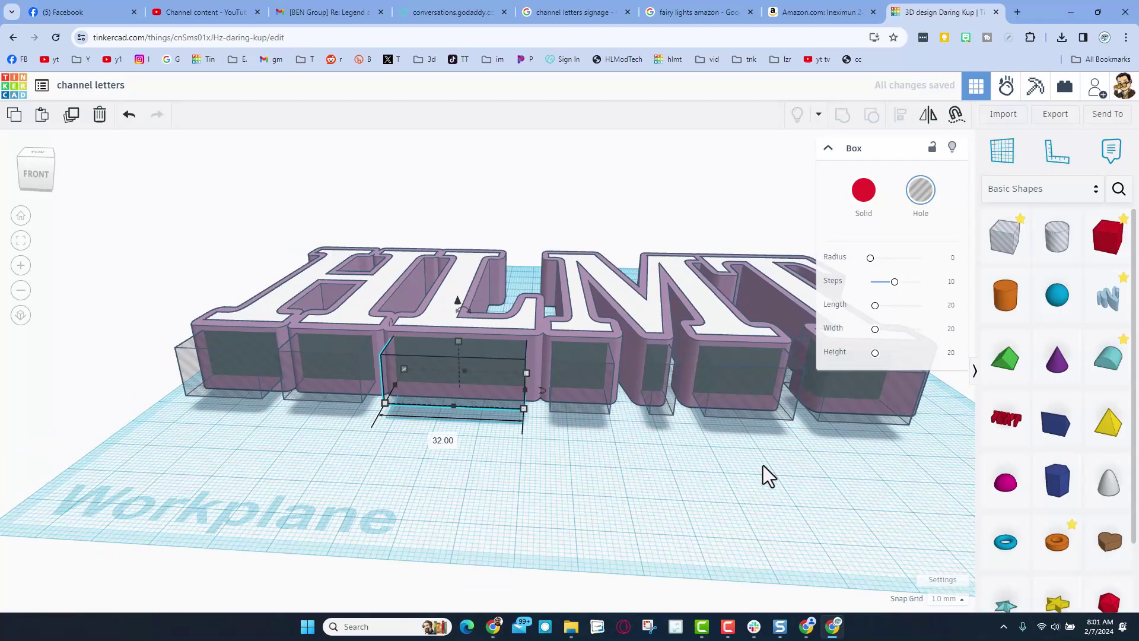
{"action": "right_click_drag", "start_coordinate": [783, 474], "coordinate": [663, 427], "text": "shift"}
{"action": "left_click_drag", "start_coordinate": [690, 432], "coordinate": [722, 434]}
{"action": "left_click_drag", "start_coordinate": [601, 430], "coordinate": [630, 433]}
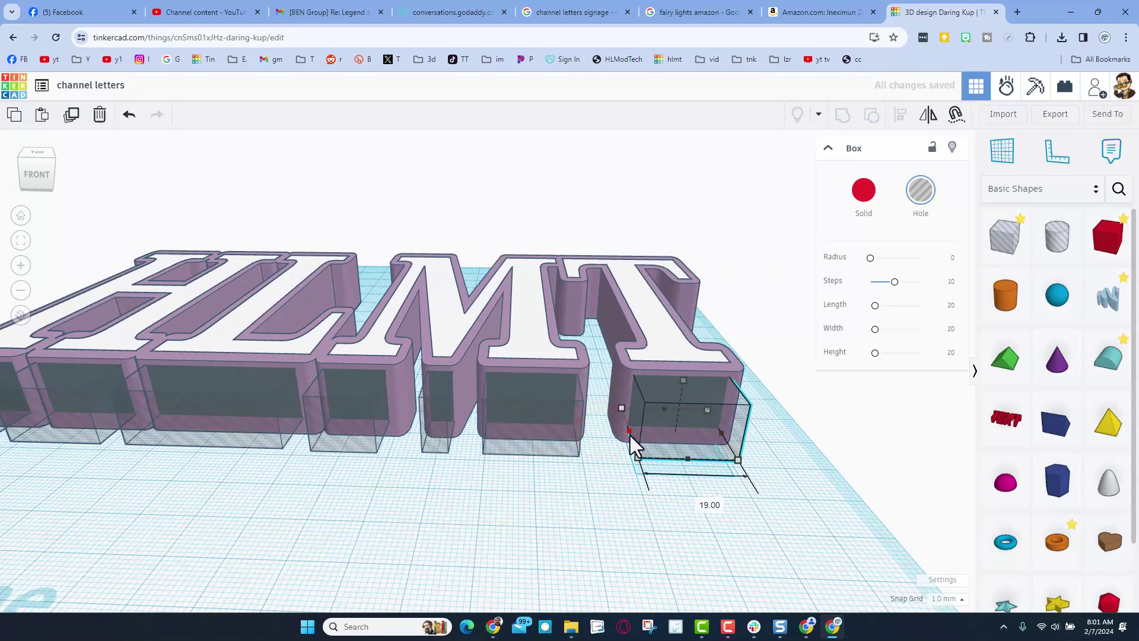
{"action": "left_click", "coordinate": [629, 465]}
{"action": "key", "text": "f"}
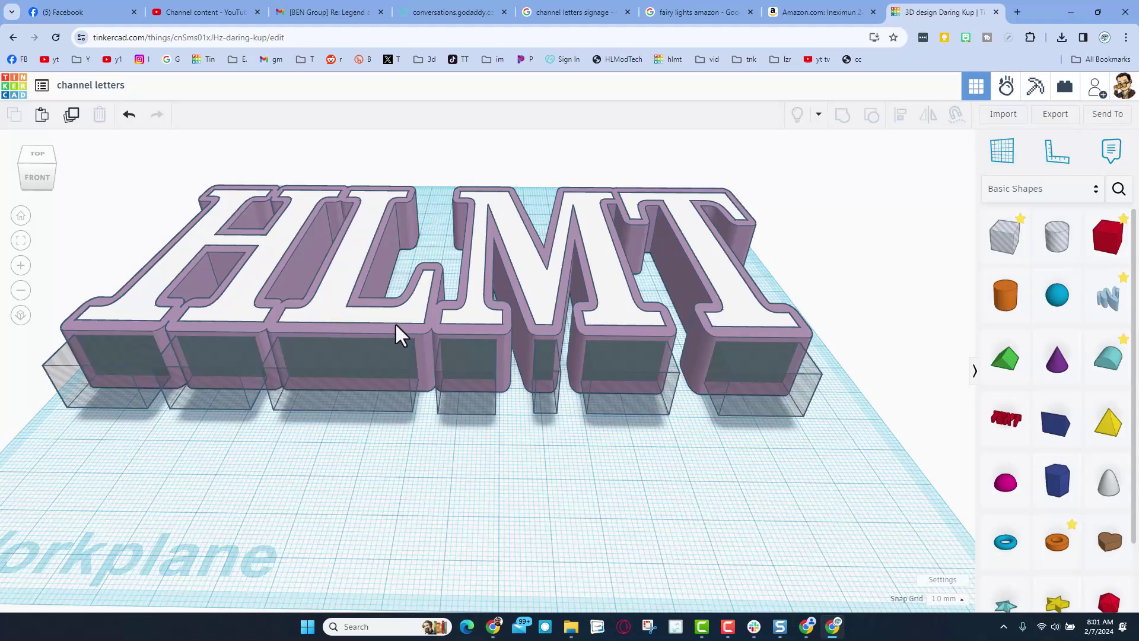
Lock the white inset face letters and hide them.
{"action": "right_click_drag", "start_coordinate": [364, 227], "coordinate": [312, 172]}
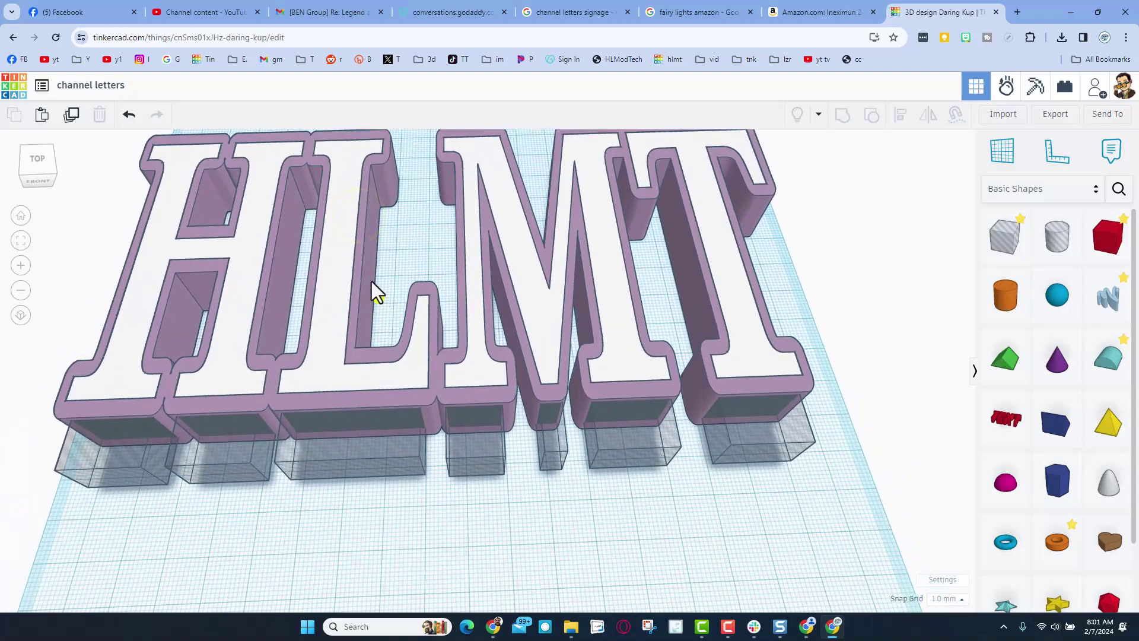
{"action": "right_click_drag", "start_coordinate": [378, 291], "coordinate": [369, 279]}
{"action": "right_click_drag", "start_coordinate": [265, 387], "coordinate": [299, 388]}
{"action": "left_click", "coordinate": [546, 432]}
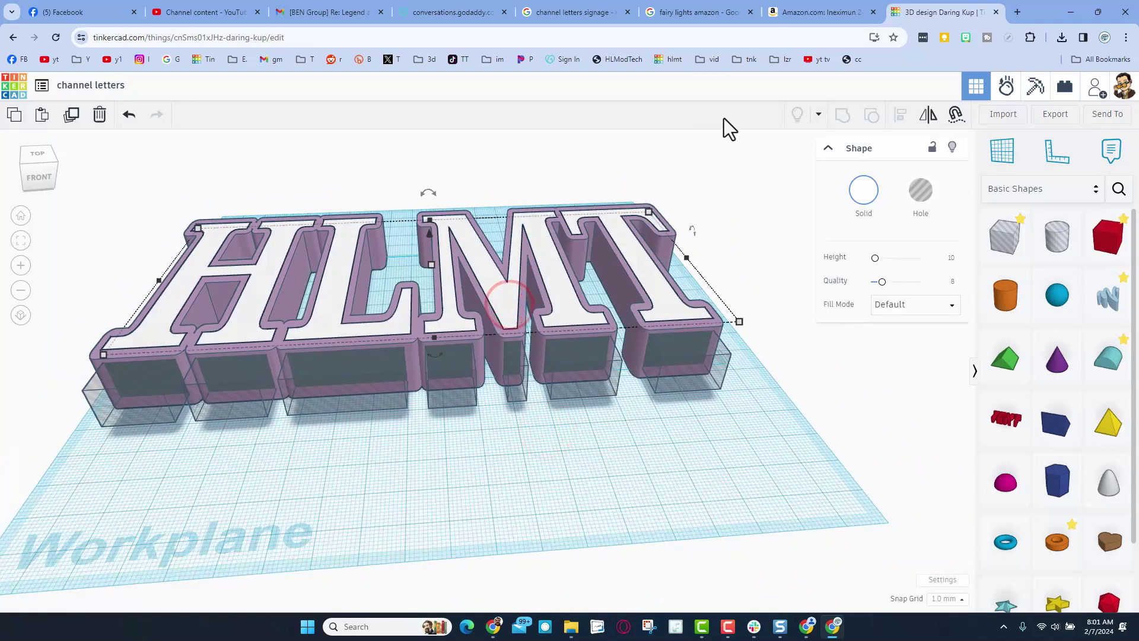
{"action": "left_click", "coordinate": [933, 147]}
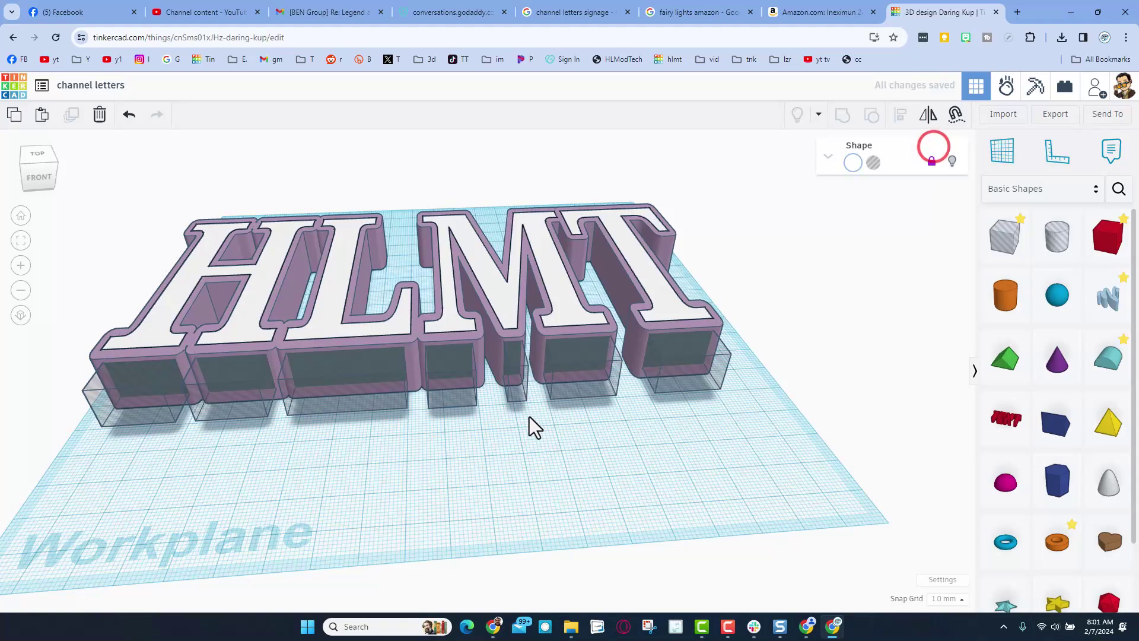
{"action": "right_click_drag", "start_coordinate": [534, 424], "coordinate": [566, 571]}
{"action": "left_click", "coordinate": [532, 396]}
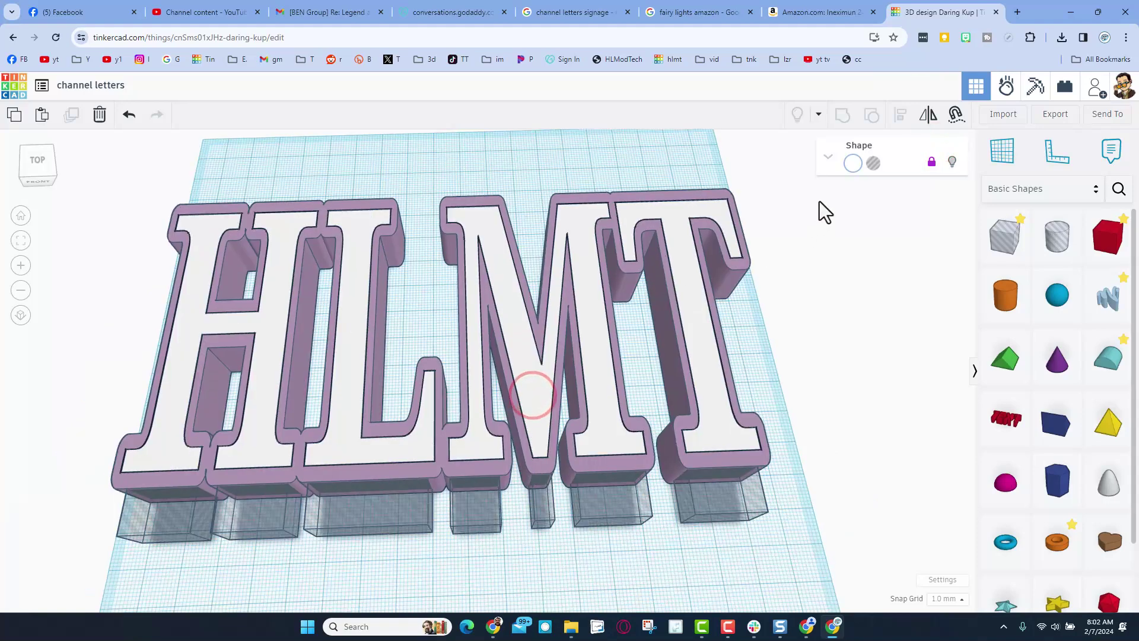
{"action": "left_click", "coordinate": [952, 161]}
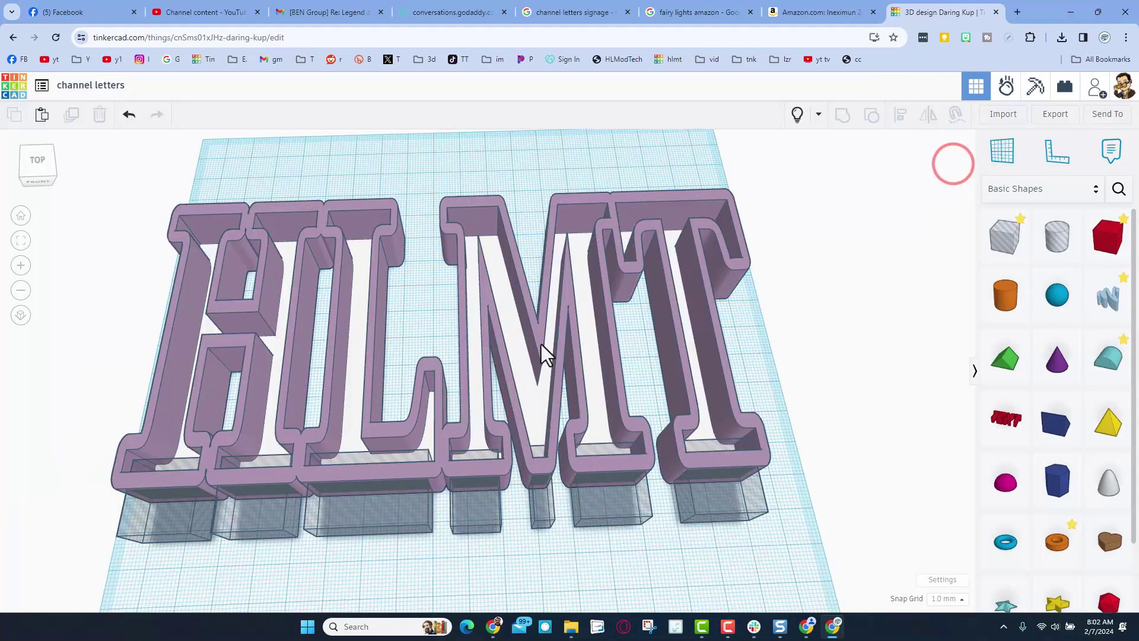
Lock the white base letters inside the outline walls and show all hidden shapes again.
{"action": "left_click", "coordinate": [513, 353]}
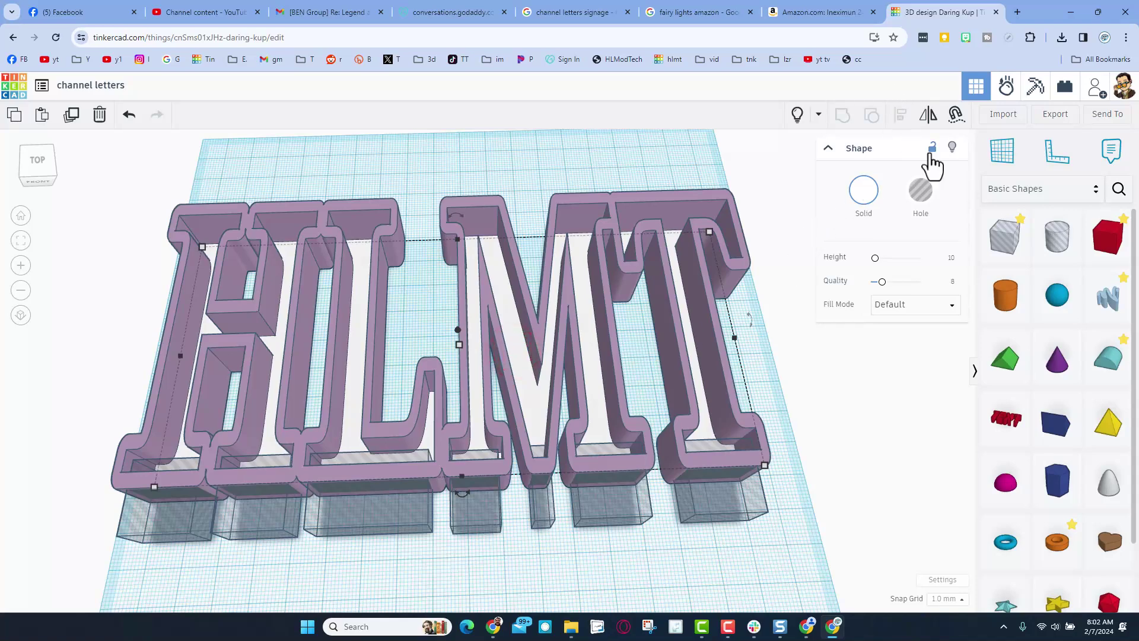
{"action": "left_click", "coordinate": [931, 149]}
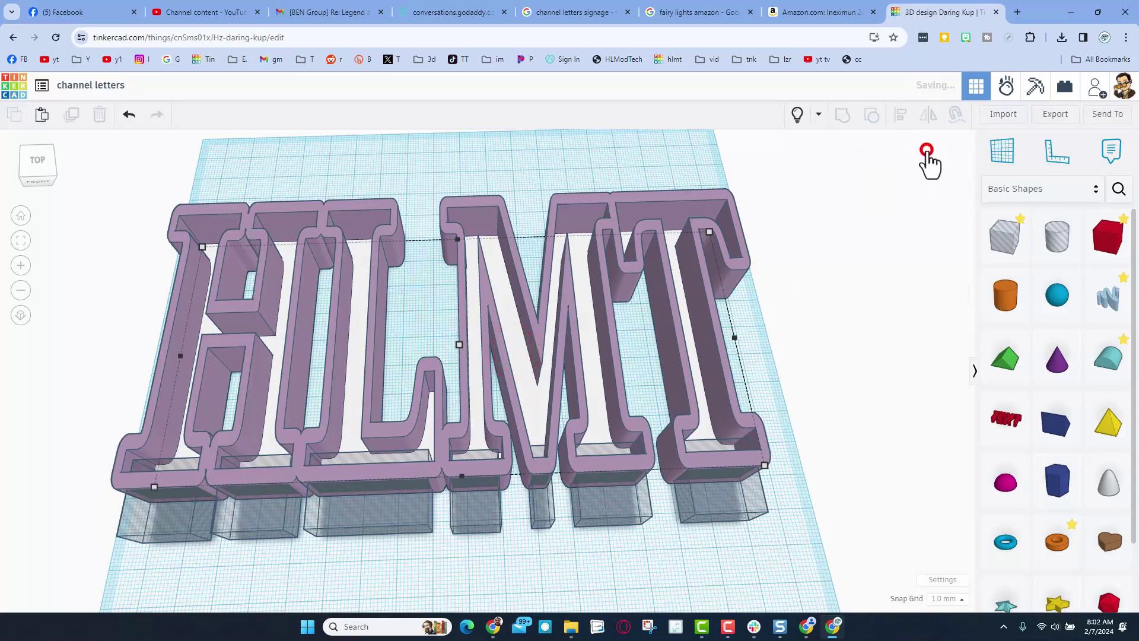
{"action": "left_click", "coordinate": [794, 116]}
{"action": "left_click", "coordinate": [644, 174]}
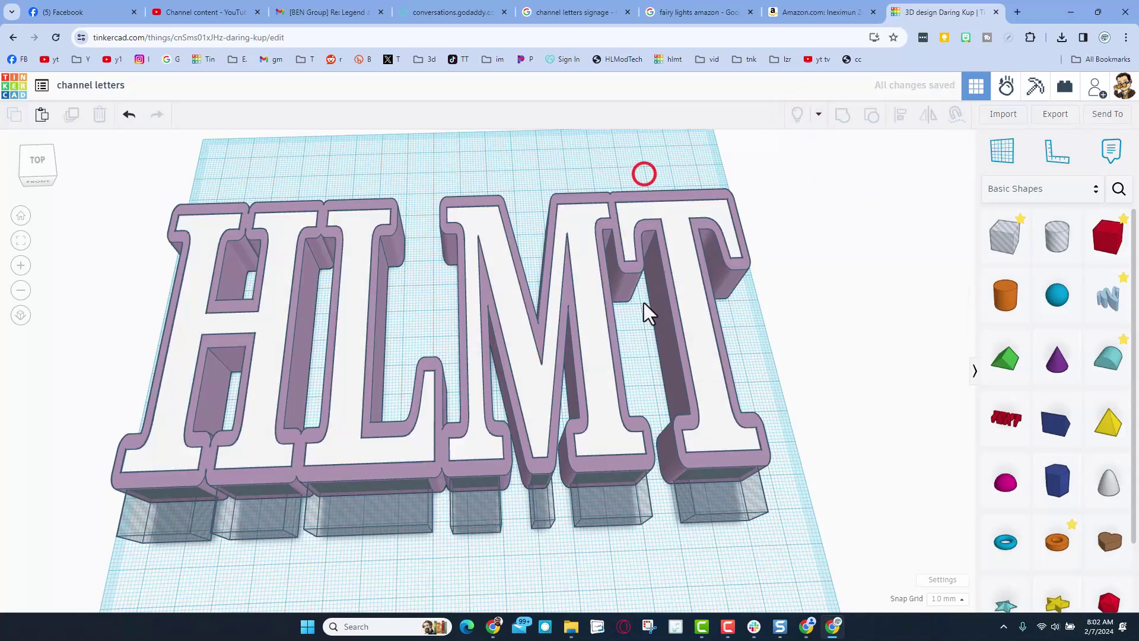
Group the purple outline walls with the seven box holes to cut rectangular openings through the front of the letters.
{"action": "right_click_drag", "start_coordinate": [648, 310], "coordinate": [596, 356]}
{"action": "left_click_drag", "start_coordinate": [167, 356], "coordinate": [781, 579]}
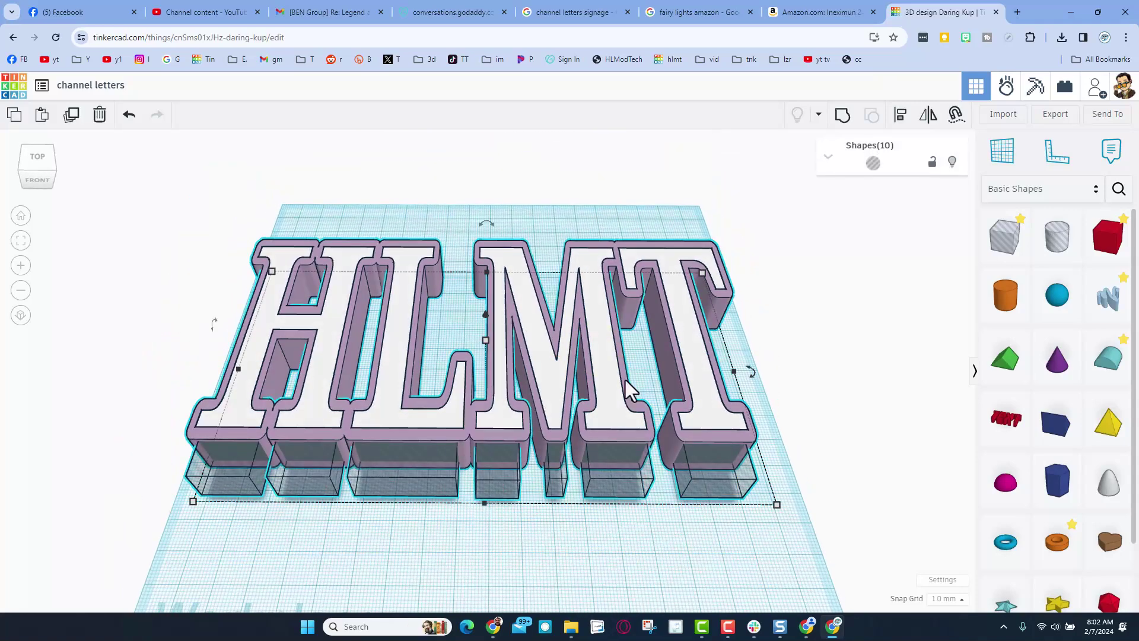
{"action": "right_click_drag", "start_coordinate": [595, 328], "coordinate": [596, 359]}
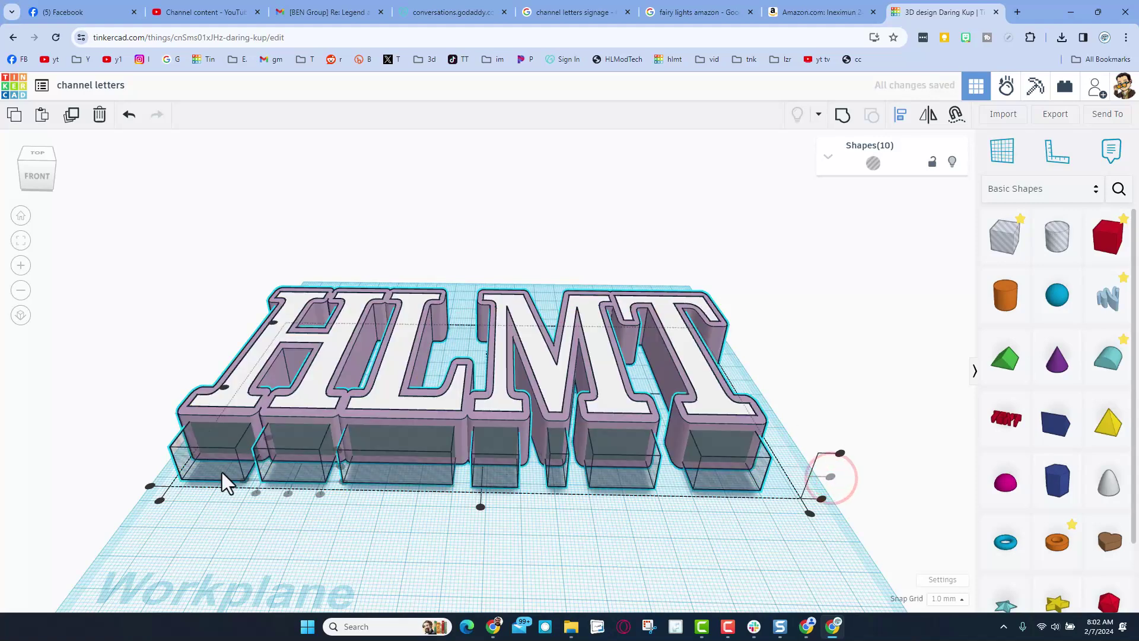
{"action": "left_click", "coordinate": [552, 572]}
{"action": "right_click_drag", "start_coordinate": [544, 563], "coordinate": [546, 552]}
{"action": "left_click_drag", "start_coordinate": [124, 297], "coordinate": [772, 538]}
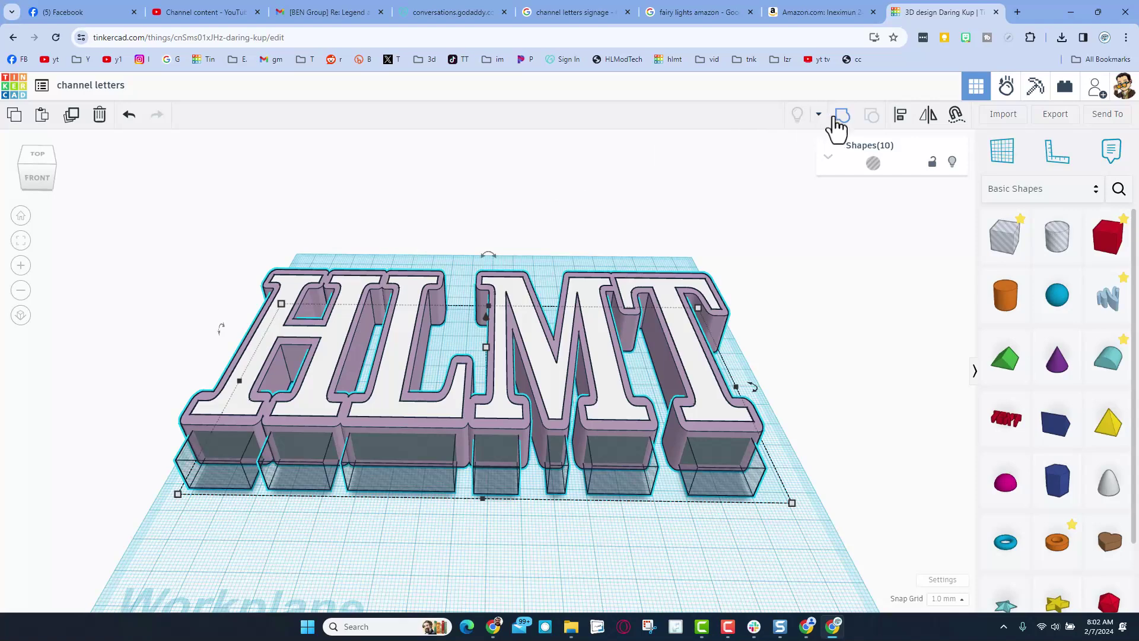
{"action": "left_click", "coordinate": [837, 116]}
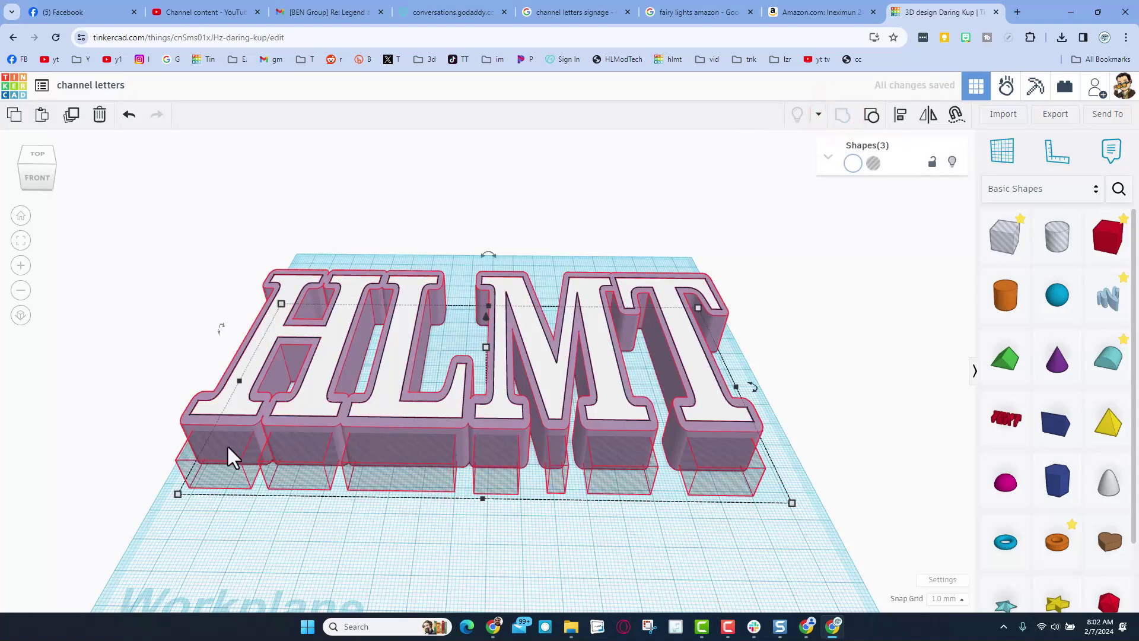
{"action": "right_click_drag", "start_coordinate": [475, 454], "coordinate": [490, 491]}
{"action": "left_click", "coordinate": [497, 354]}
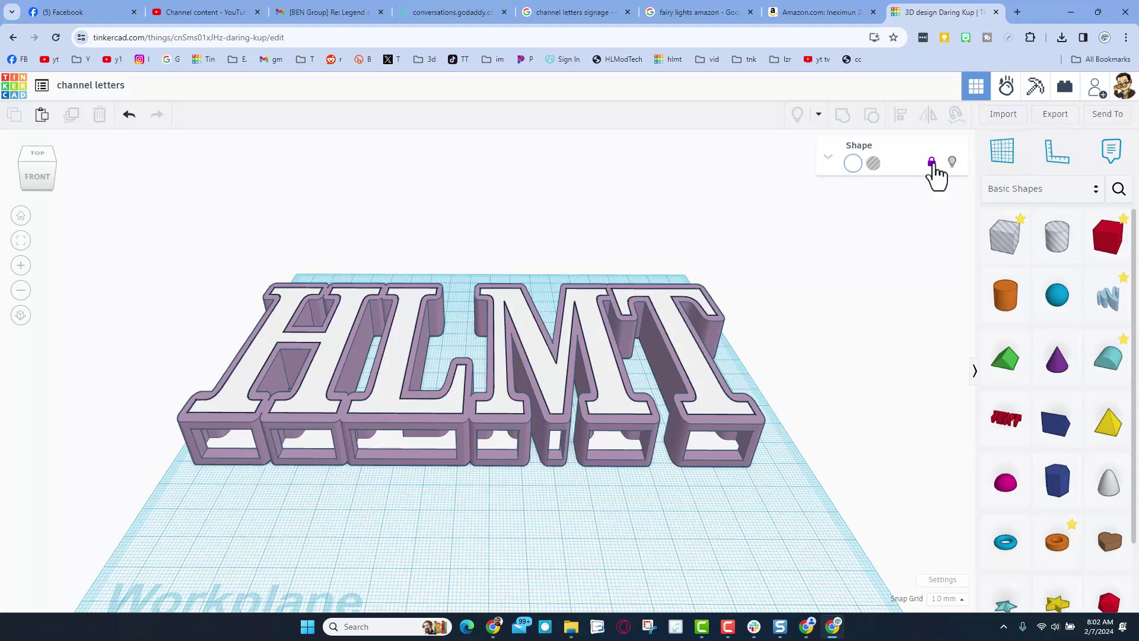
{"action": "right_click_drag", "start_coordinate": [513, 358], "coordinate": [516, 401]}
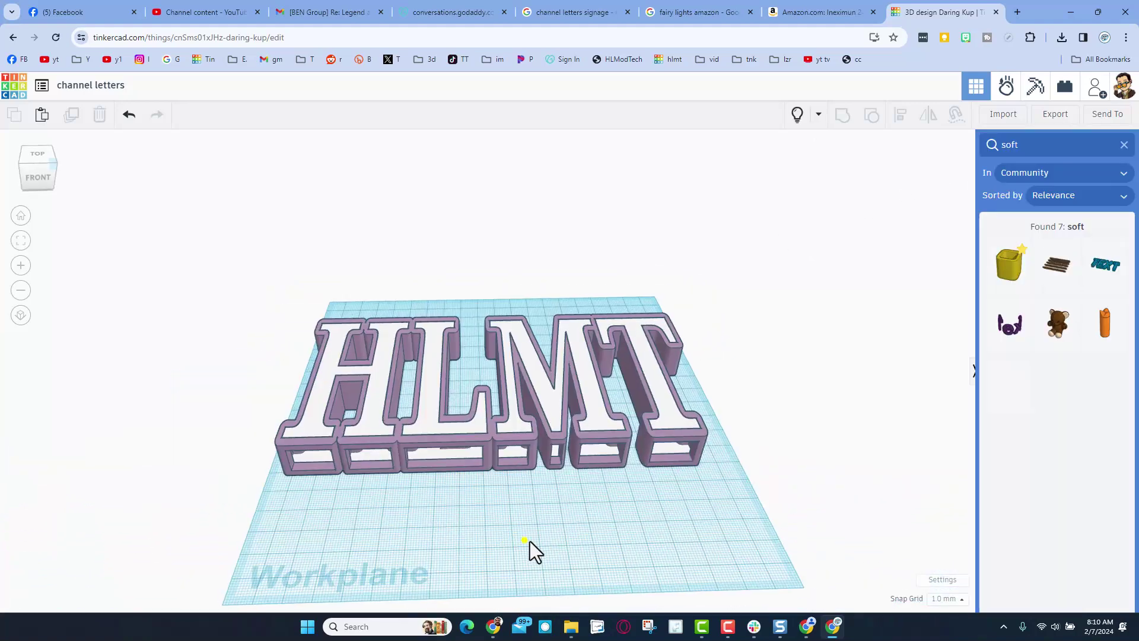
Duplicate the purple outline walls and move the copy forward and to the right of the original letters.
{"action": "right_click_drag", "start_coordinate": [529, 541], "coordinate": [526, 537]}
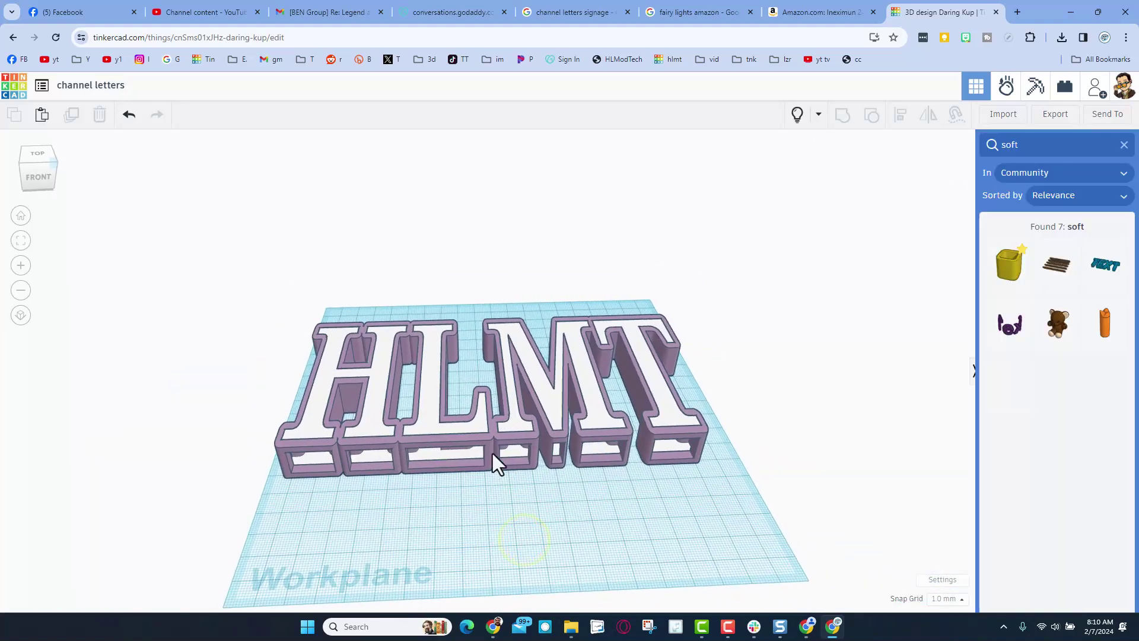
{"action": "left_click", "coordinate": [486, 450]}
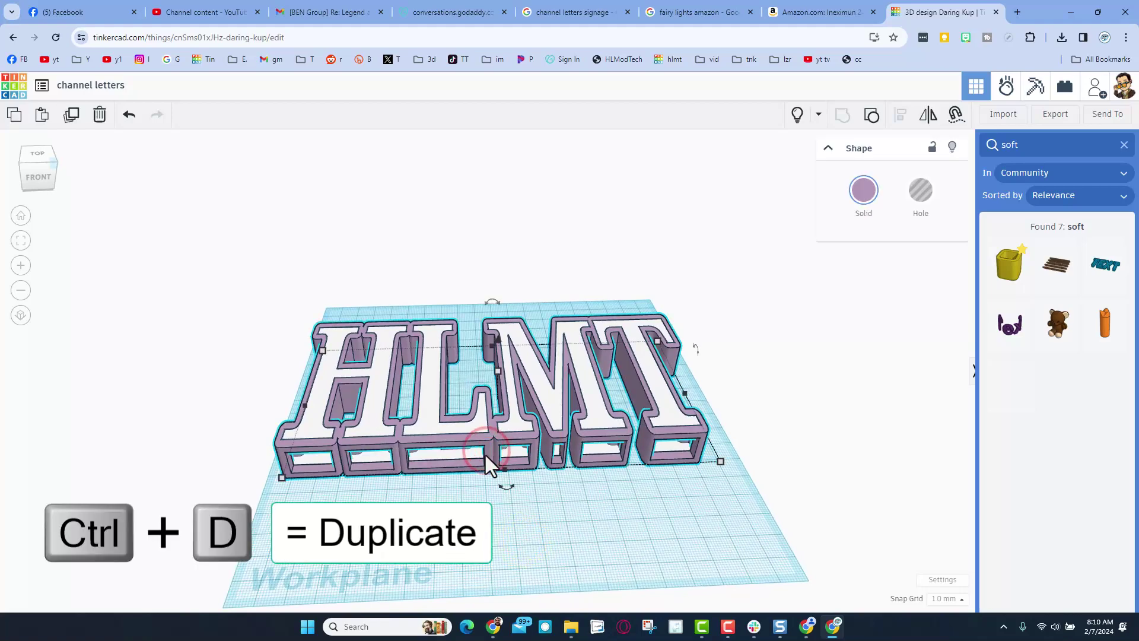
{"action": "key", "text": "ctrl+d"}
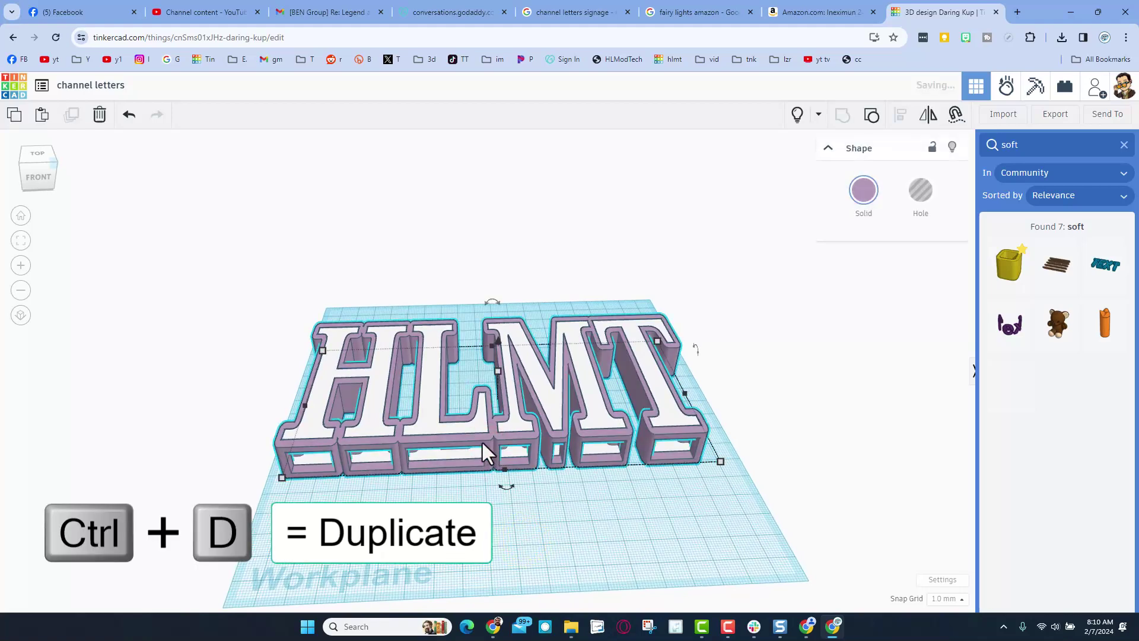
{"action": "left_click_drag", "start_coordinate": [491, 448], "coordinate": [640, 567]}
{"action": "left_click", "coordinate": [639, 567]}
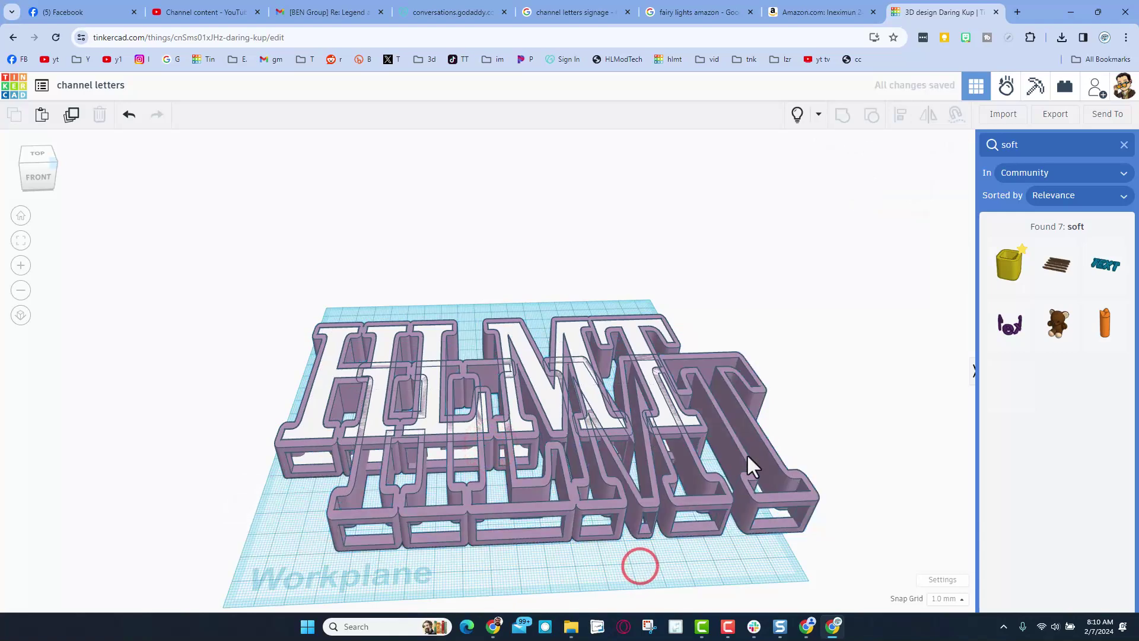
Ungroup the duplicated outline letters to separate the walls from their seven box holes.
{"action": "left_click", "coordinate": [724, 517]}
{"action": "left_click", "coordinate": [870, 114]}
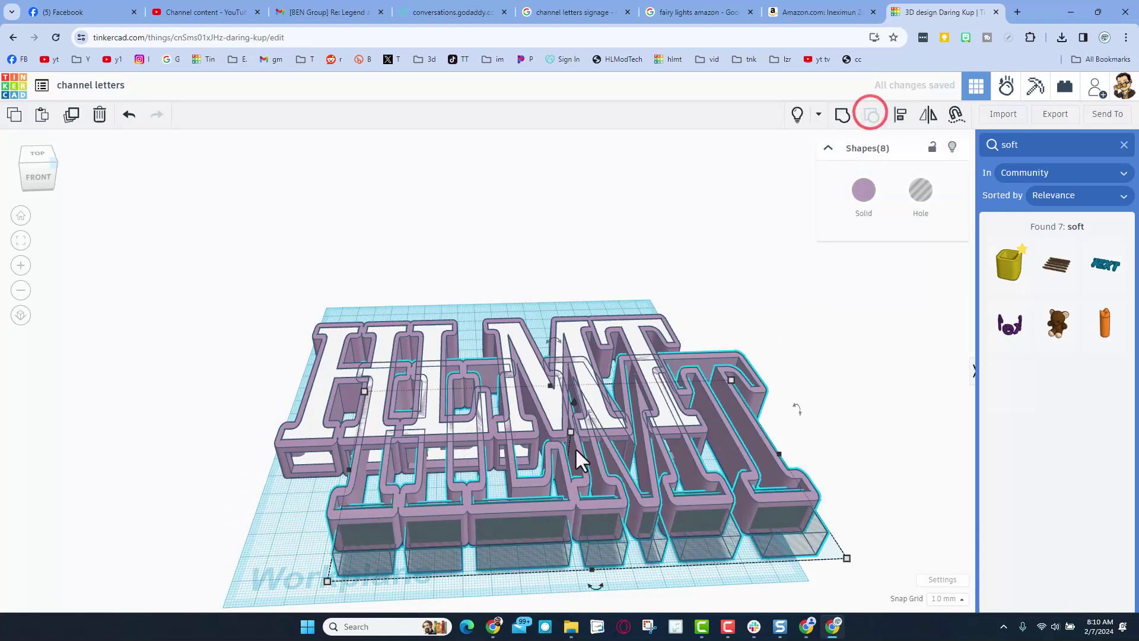
{"action": "left_click", "coordinate": [289, 487]}
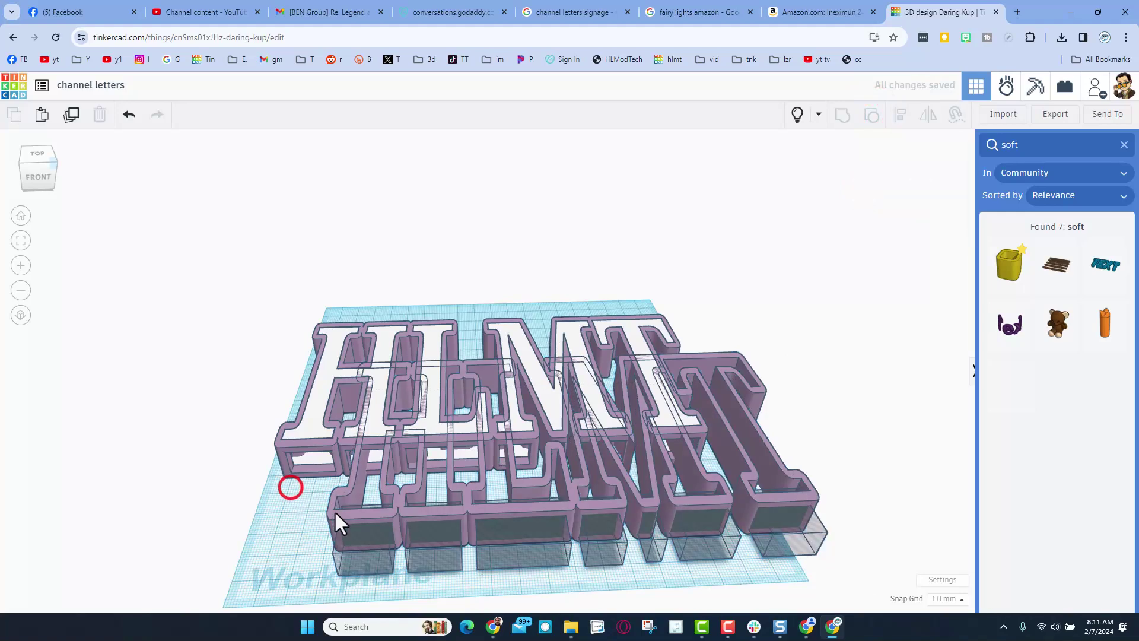
Turn the seven box holes of the duplicated letters into solid shapes.
{"action": "left_click", "coordinate": [364, 549]}
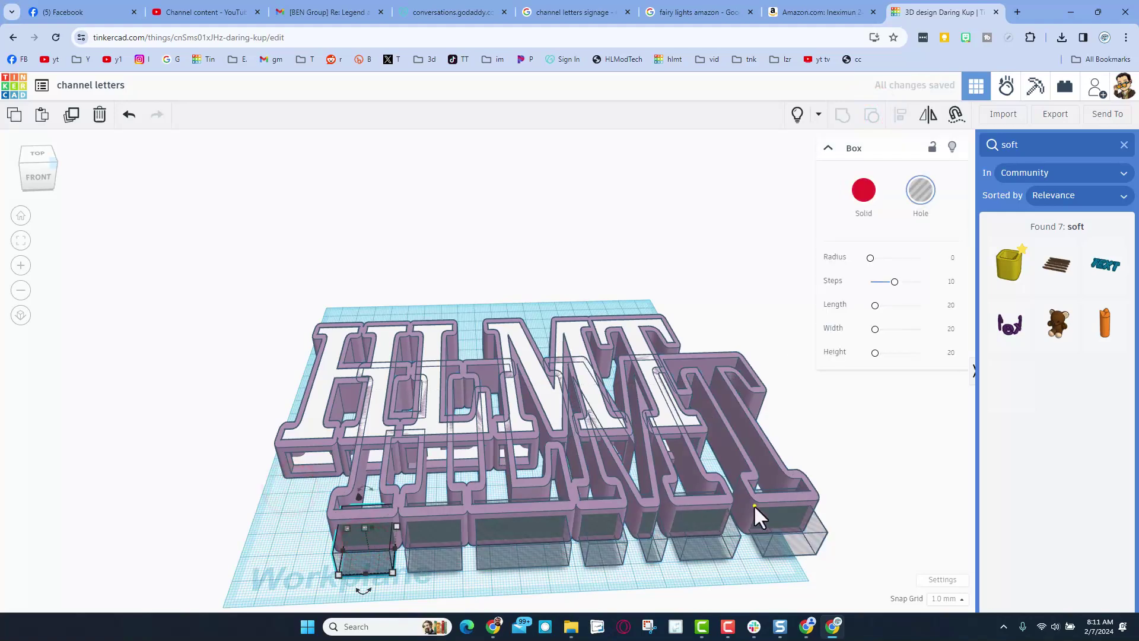
{"action": "right_click_drag", "start_coordinate": [753, 504], "coordinate": [744, 524]}
{"action": "left_click", "coordinate": [296, 531]}
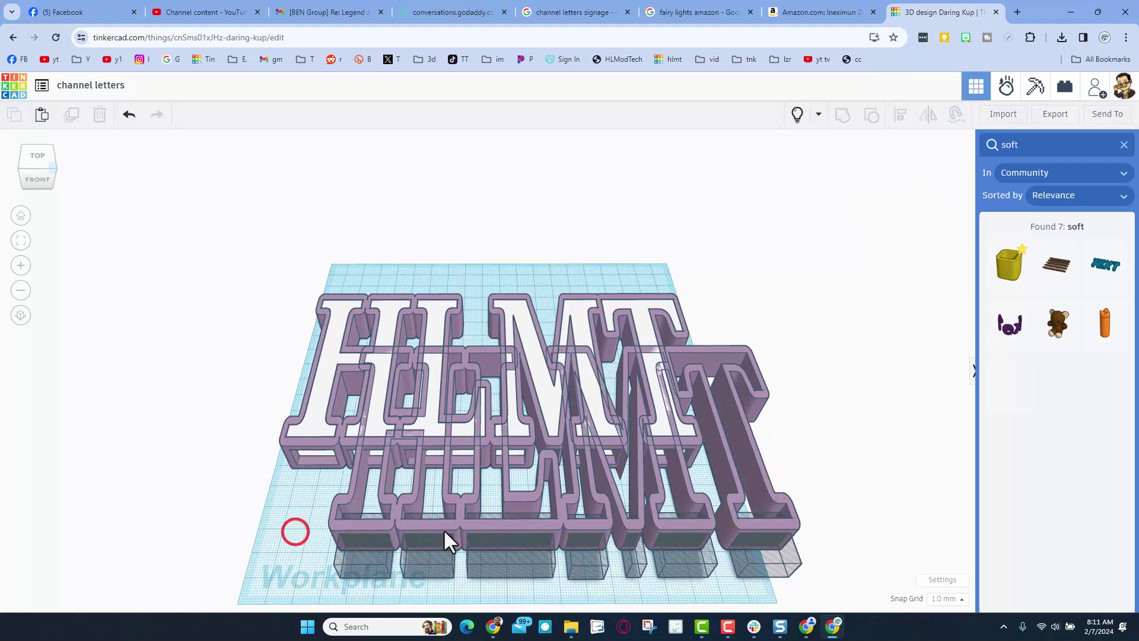
{"action": "left_click_drag", "start_coordinate": [303, 560], "coordinate": [768, 567]}
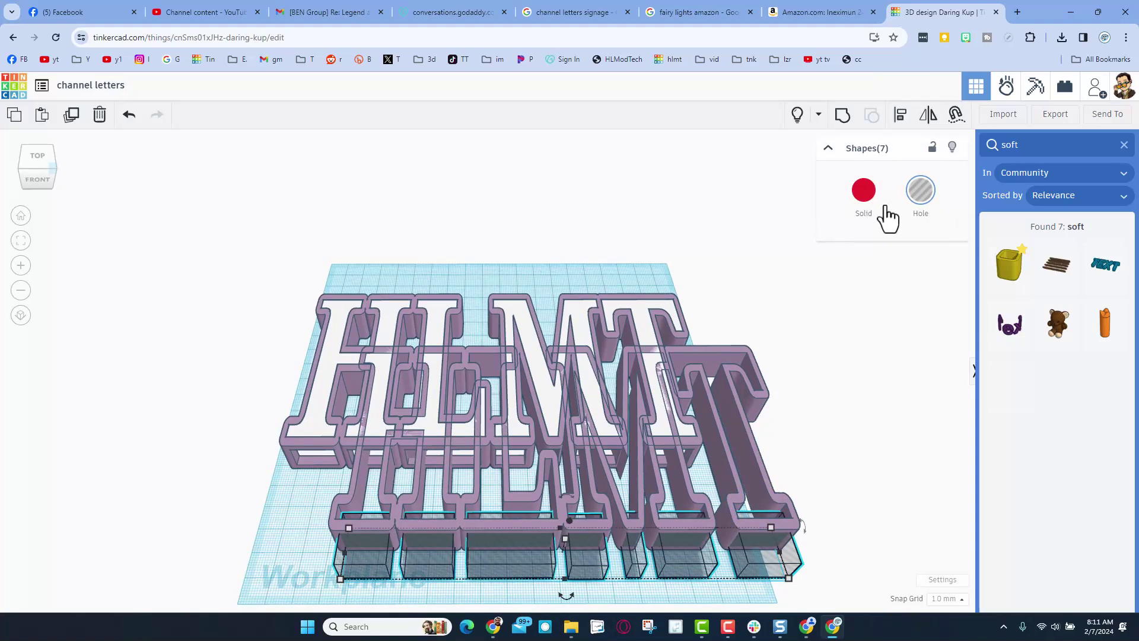
{"action": "left_click", "coordinate": [861, 201]}
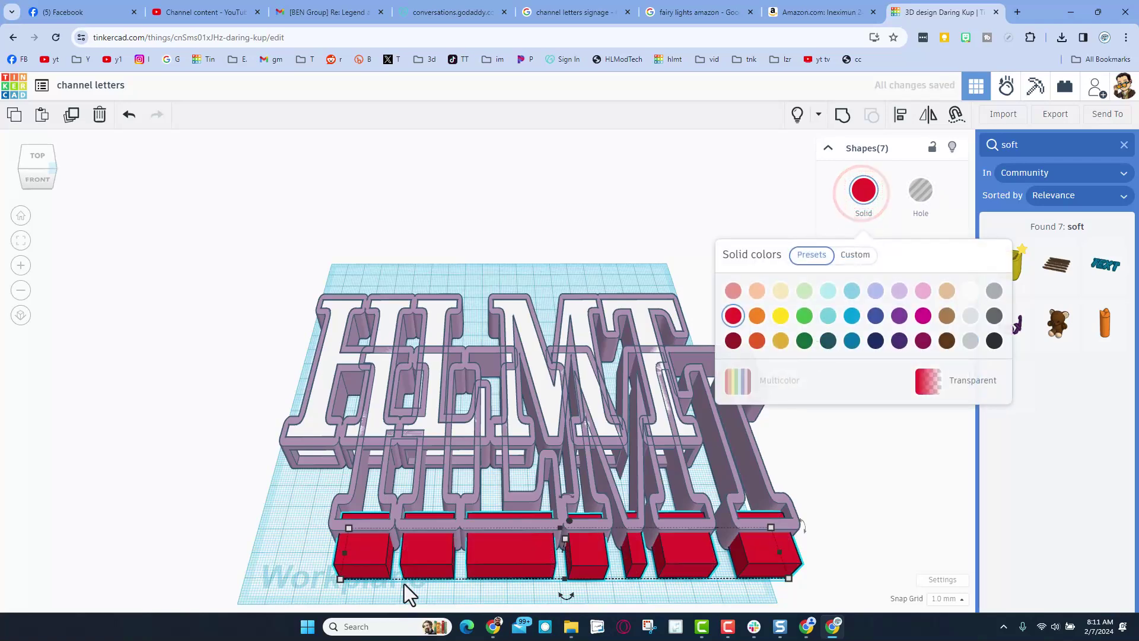
{"action": "left_click", "coordinate": [313, 558]}
Group the duplicated outline walls with the seven red boxes and change the group into a hole.
{"action": "right_click_drag", "start_coordinate": [313, 558], "coordinate": [297, 550]}
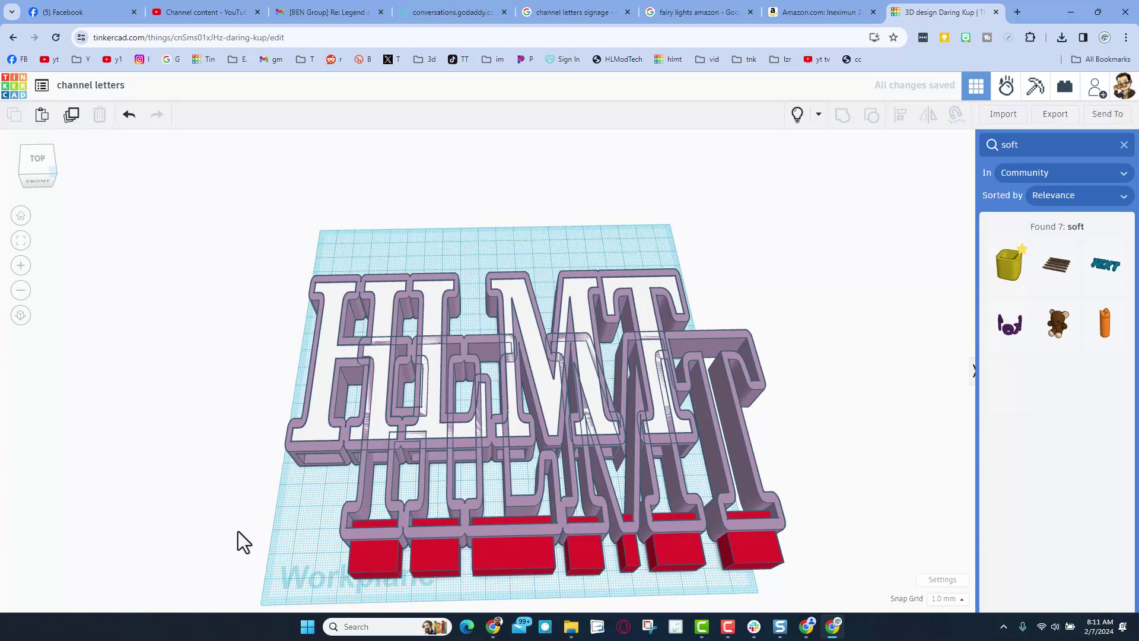
{"action": "left_click_drag", "start_coordinate": [421, 542], "coordinate": [789, 573]}
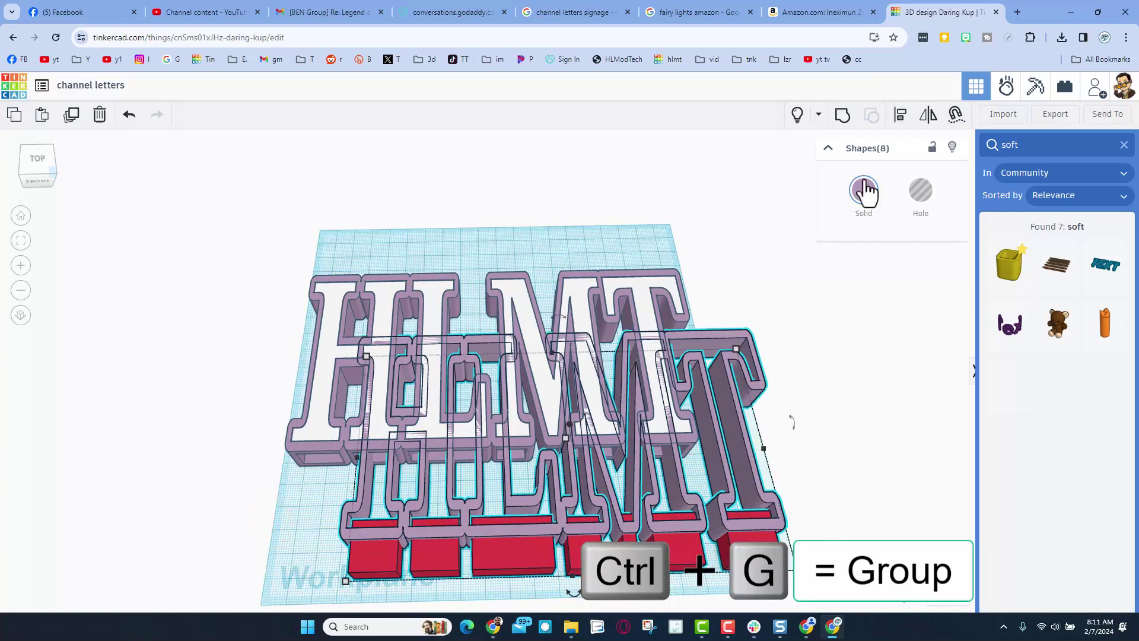
{"action": "left_click", "coordinate": [842, 119]}
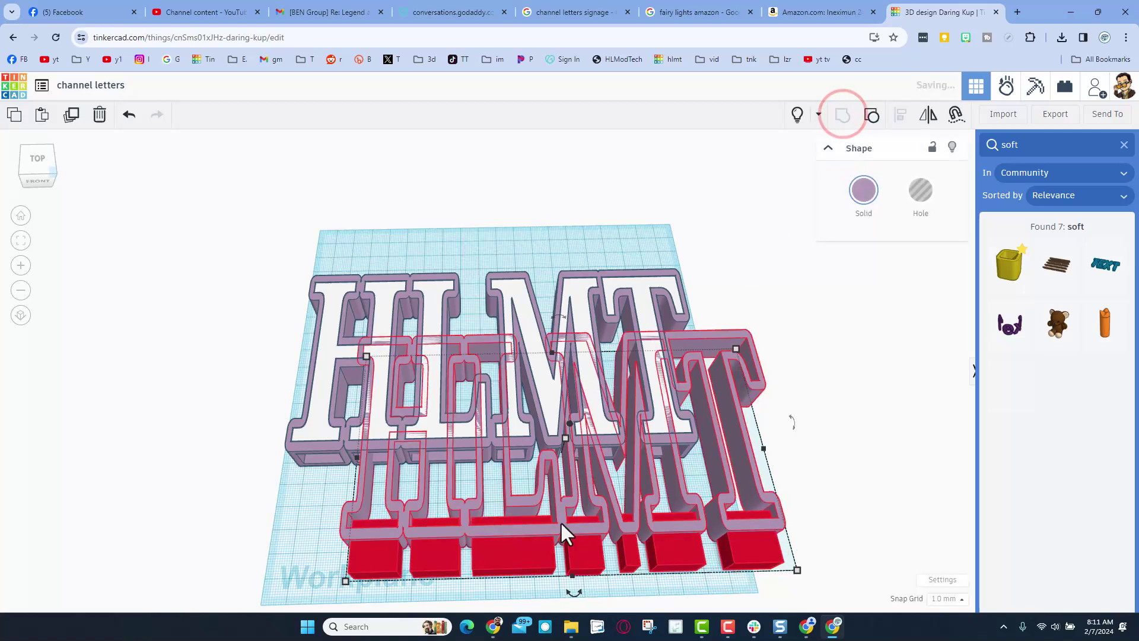
{"action": "mouse_move", "coordinate": [622, 533]}
{"action": "right_mouse_down"}
{"action": "mouse_move", "coordinate": [600, 533]}
{"action": "mouse_move", "coordinate": [618, 549]}
{"action": "right_mouse_up"}
{"action": "left_click", "coordinate": [918, 200]}
Try to rotate the duplicated hole letters upright freehand and undo the rotation.
{"action": "right_click_drag", "start_coordinate": [781, 466], "coordinate": [552, 407]}
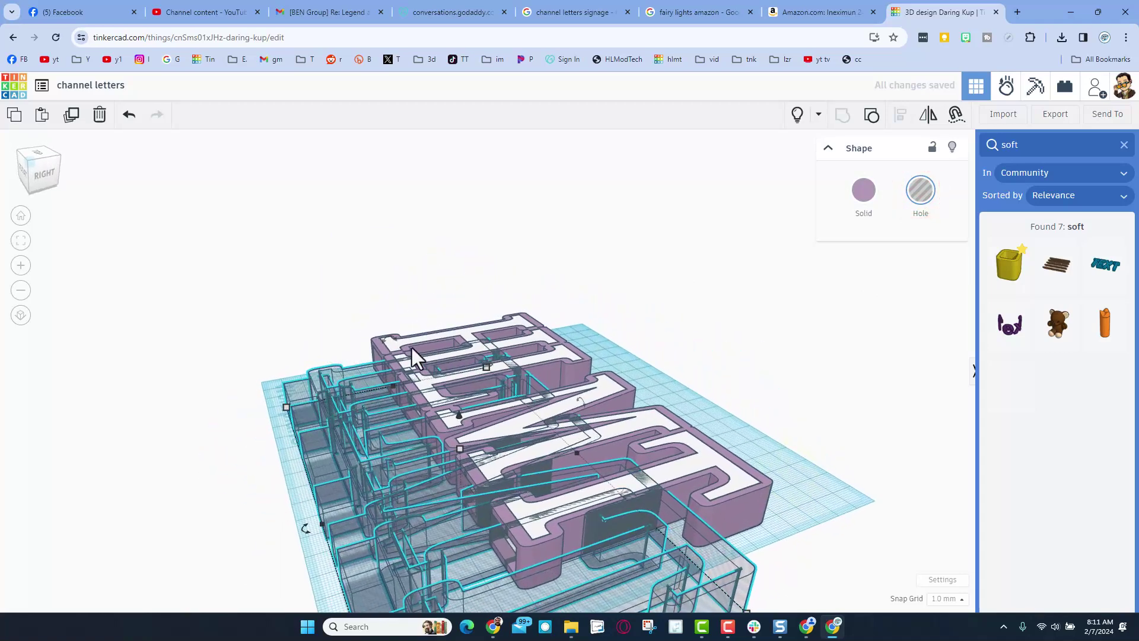
{"action": "mouse_move", "coordinate": [388, 337]}
{"action": "left_click", "coordinate": [27, 162]}
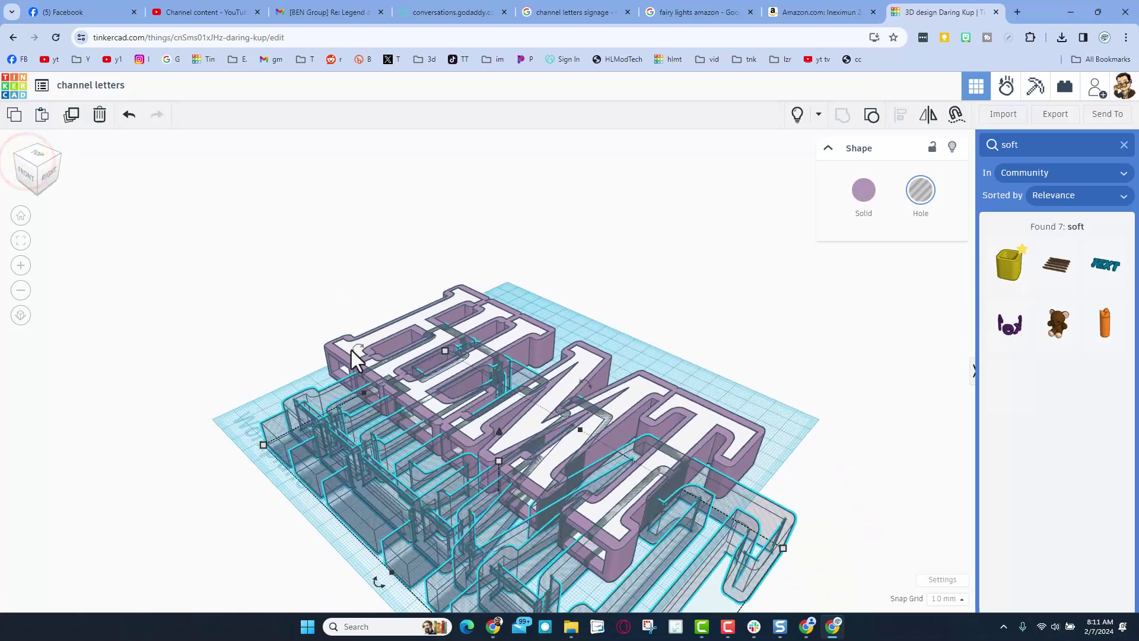
{"action": "mouse_move", "coordinate": [353, 356]}
{"action": "left_click_drag", "start_coordinate": [352, 354], "coordinate": [311, 393]}
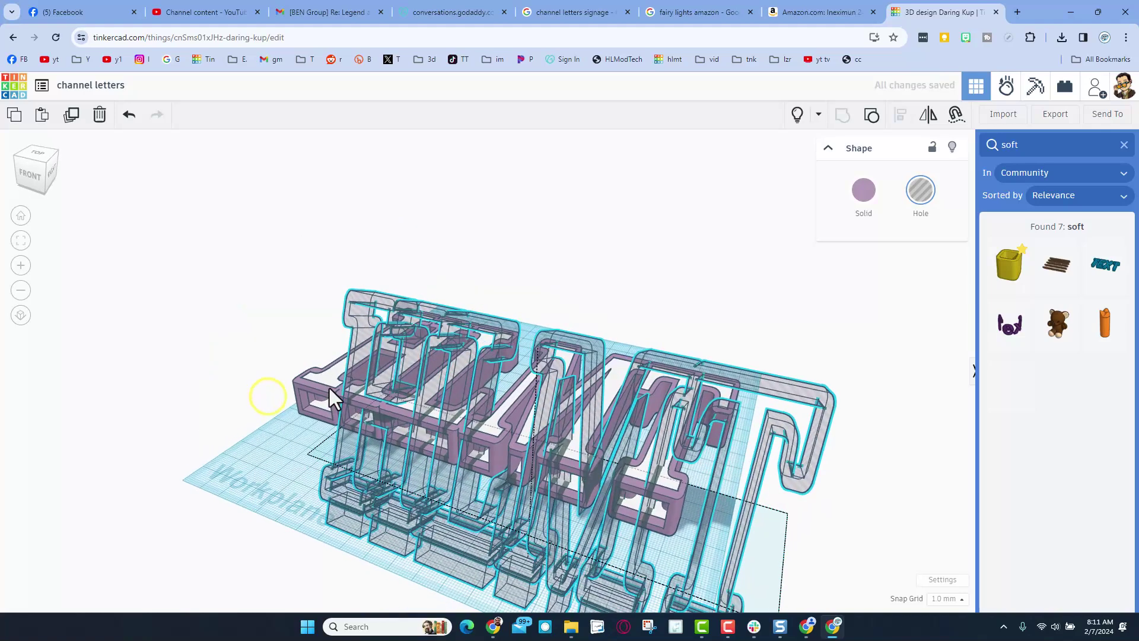
{"action": "key", "text": "ctrl+z"}
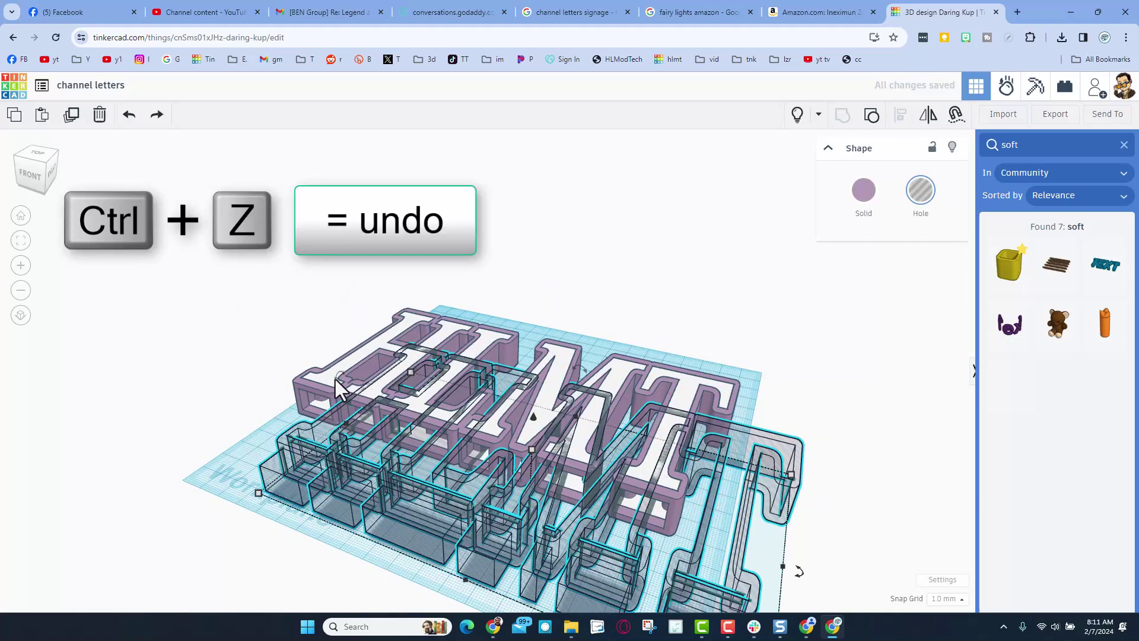
Rotate the duplicated hole letters 90° so they stand upright and drop them onto the workplane.
{"action": "left_click", "coordinate": [47, 167]}
{"action": "left_click_drag", "start_coordinate": [354, 347], "coordinate": [328, 394], "text": "shift"}
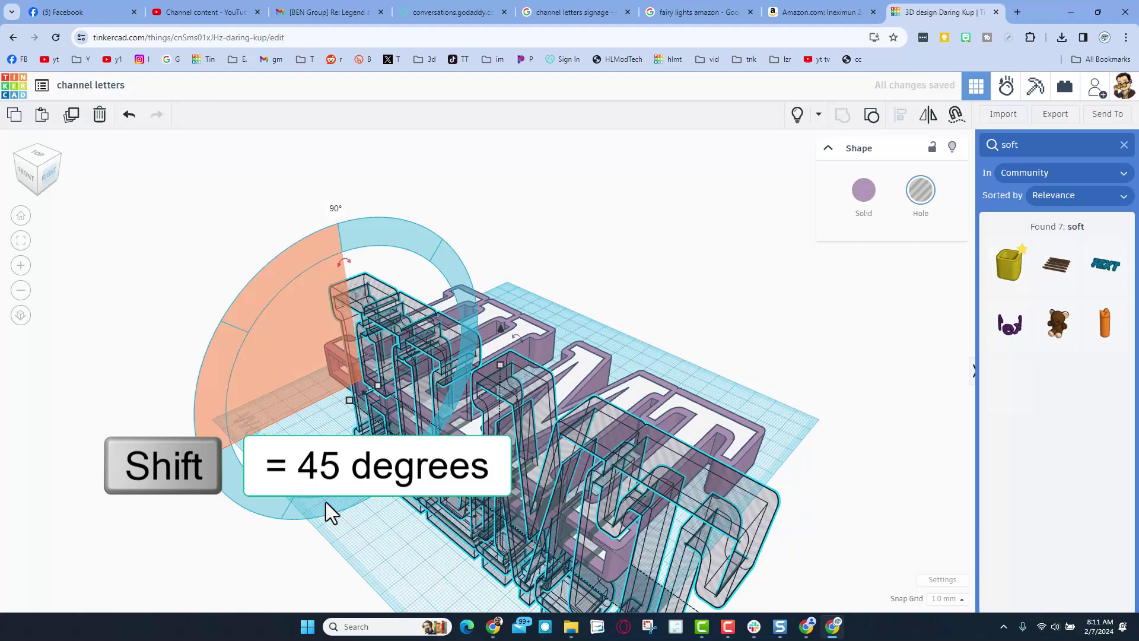
{"action": "key", "text": "d"}
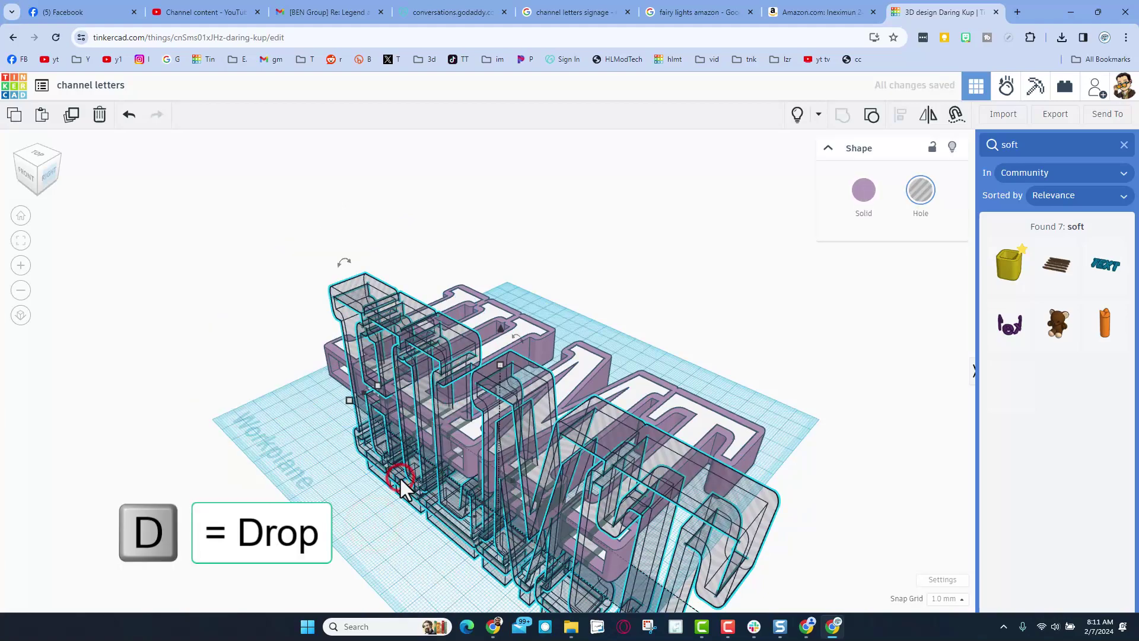
Move the upright hole letters forward and to the left, in front of the channel letters.
{"action": "right_click_drag", "start_coordinate": [404, 487], "coordinate": [521, 447]}
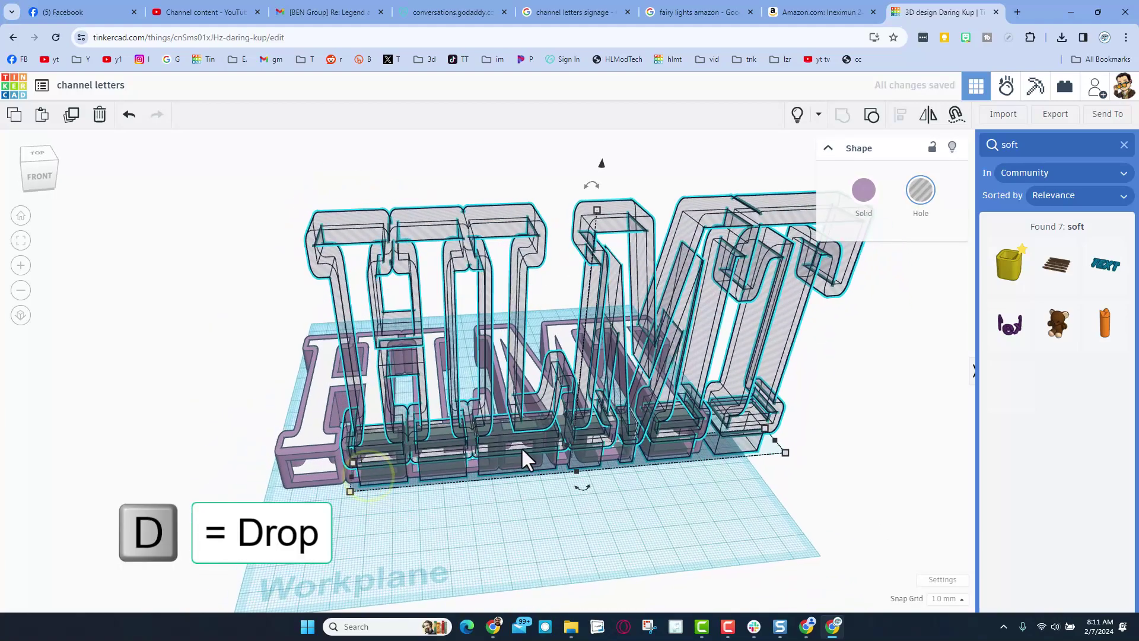
{"action": "left_click_drag", "start_coordinate": [513, 421], "coordinate": [484, 518]}
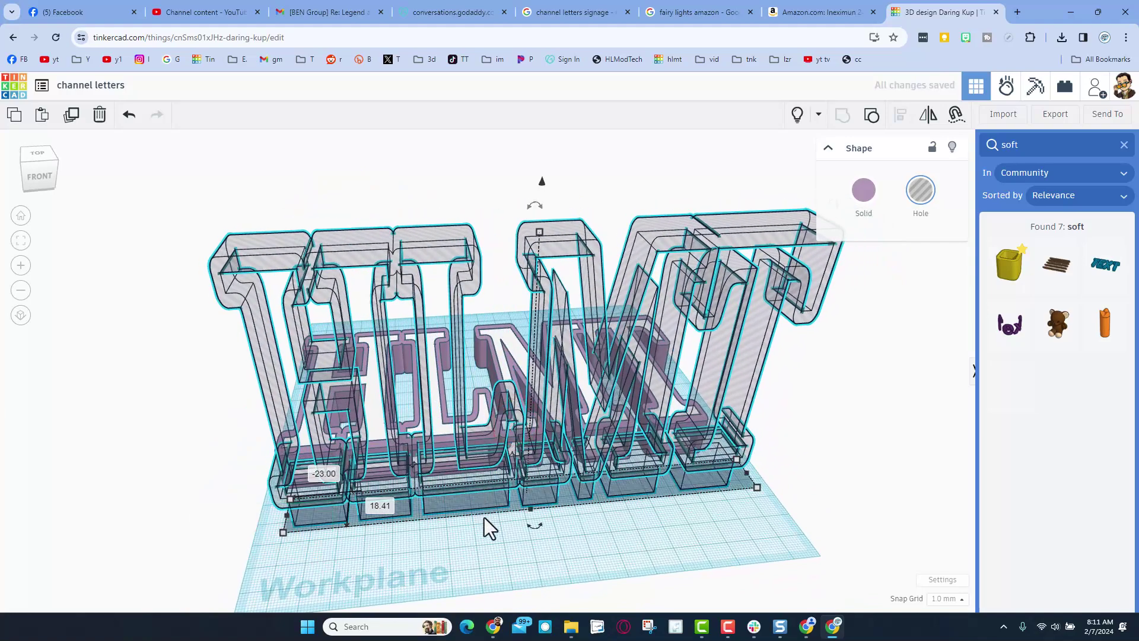
{"action": "left_click", "coordinate": [479, 540]}
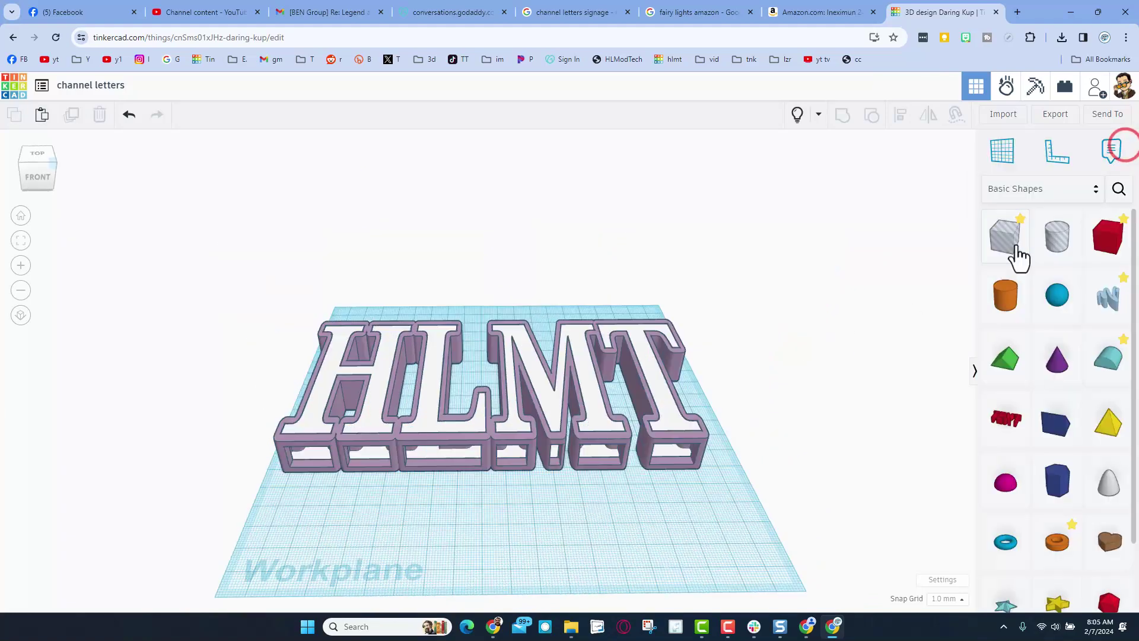
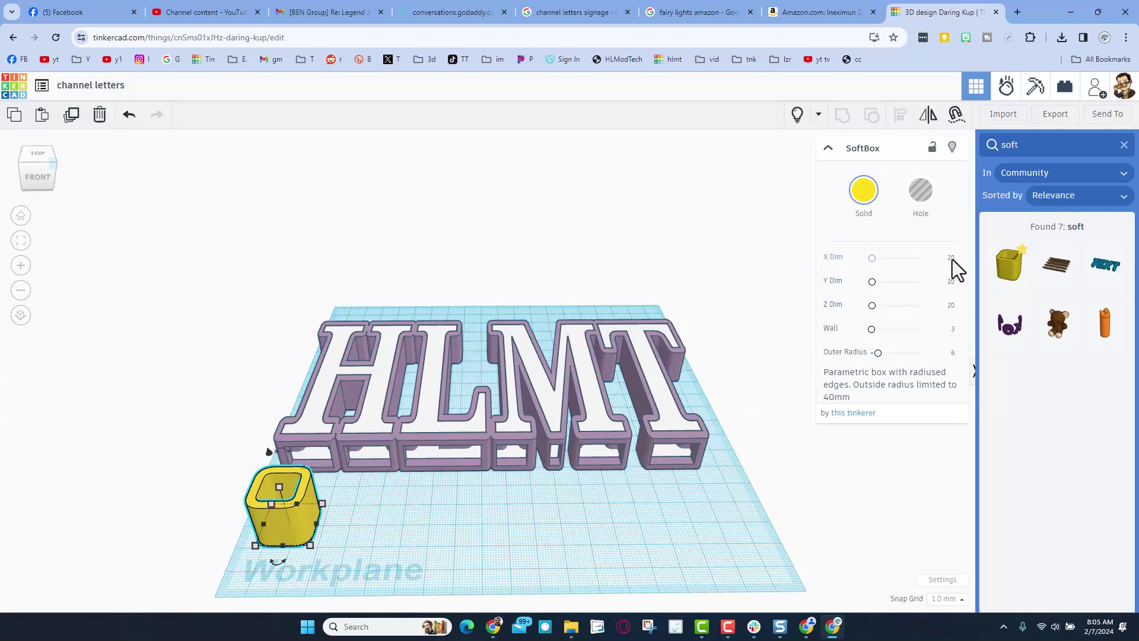
Set the yellow SoftBox's X Dim to 195 and shift it a few millimetres left and back towards the letters.
{"action": "left_click", "coordinate": [950, 260]}
{"action": "key", "text": "Return"}
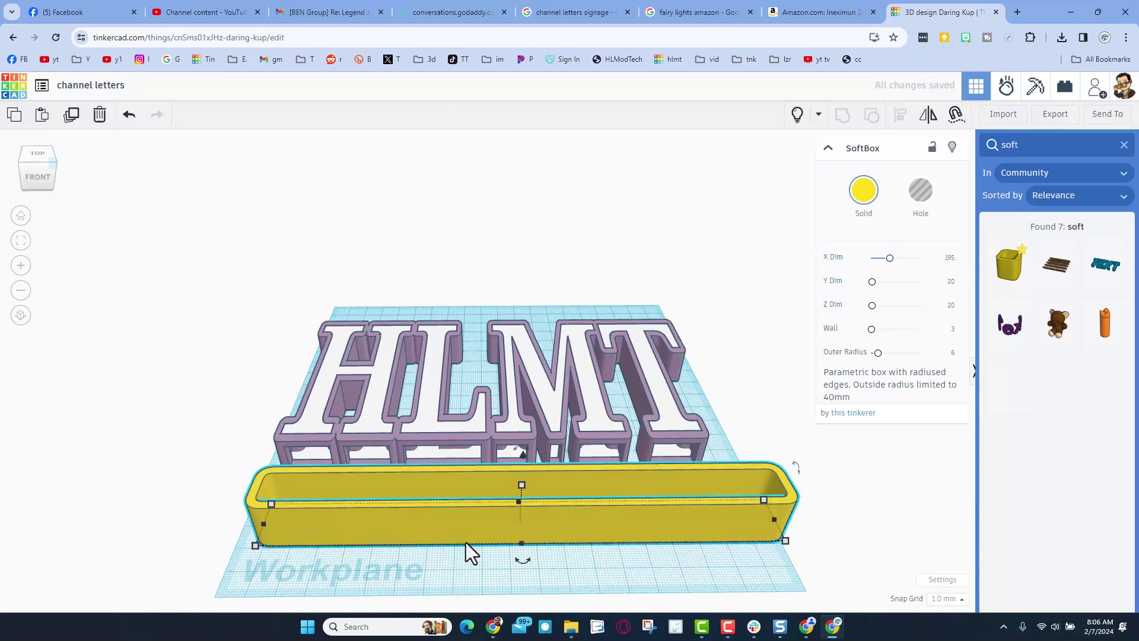
{"action": "left_click_drag", "start_coordinate": [460, 528], "coordinate": [444, 519]}
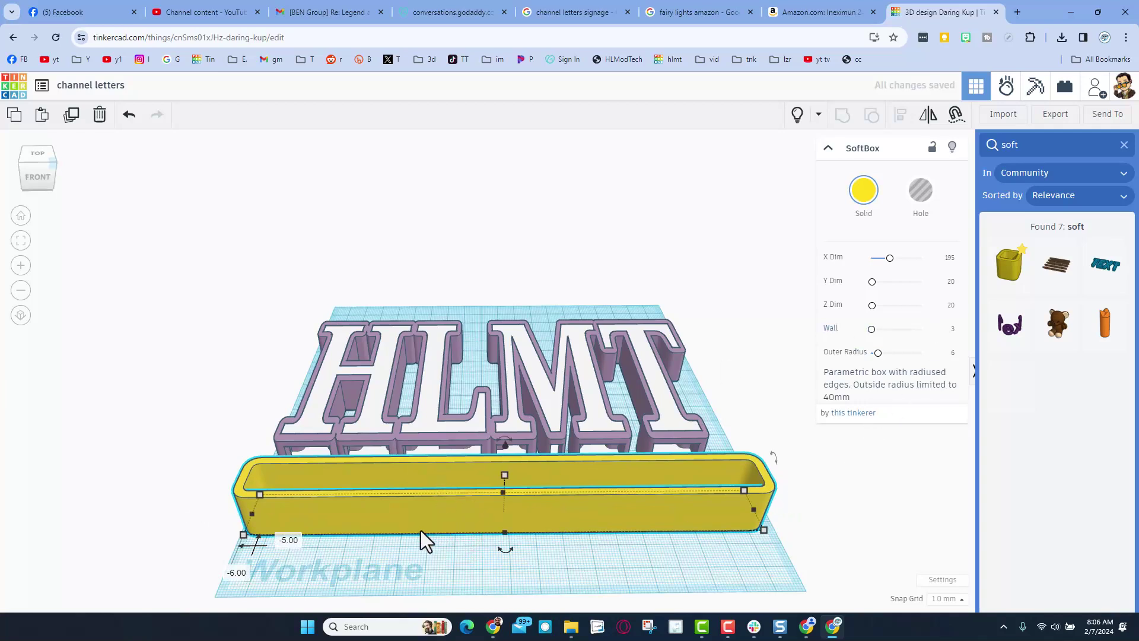
Check the channel letters' height and set the yellow SoftBox's Y Dim to 50.
{"action": "left_click", "coordinate": [644, 436]}
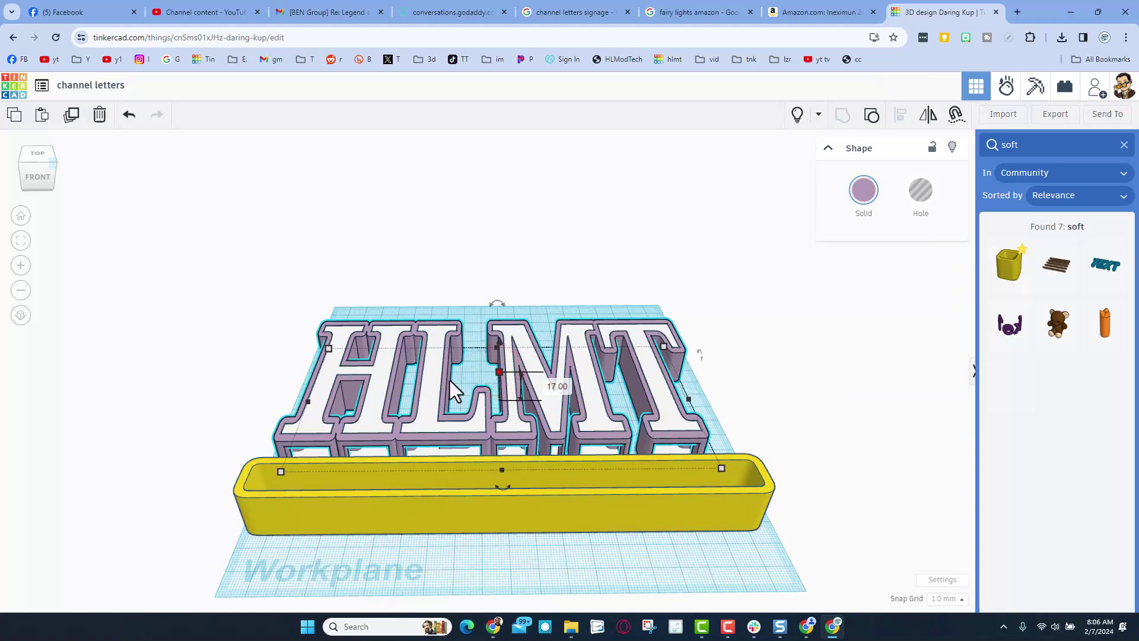
{"action": "mouse_move", "coordinate": [479, 380]}
{"action": "right_mouse_down"}
{"action": "mouse_move", "coordinate": [482, 366]}
{"action": "mouse_move", "coordinate": [481, 388]}
{"action": "mouse_move", "coordinate": [514, 412]}
{"action": "mouse_move", "coordinate": [439, 390]}
{"action": "mouse_move", "coordinate": [492, 397]}
{"action": "right_mouse_up"}
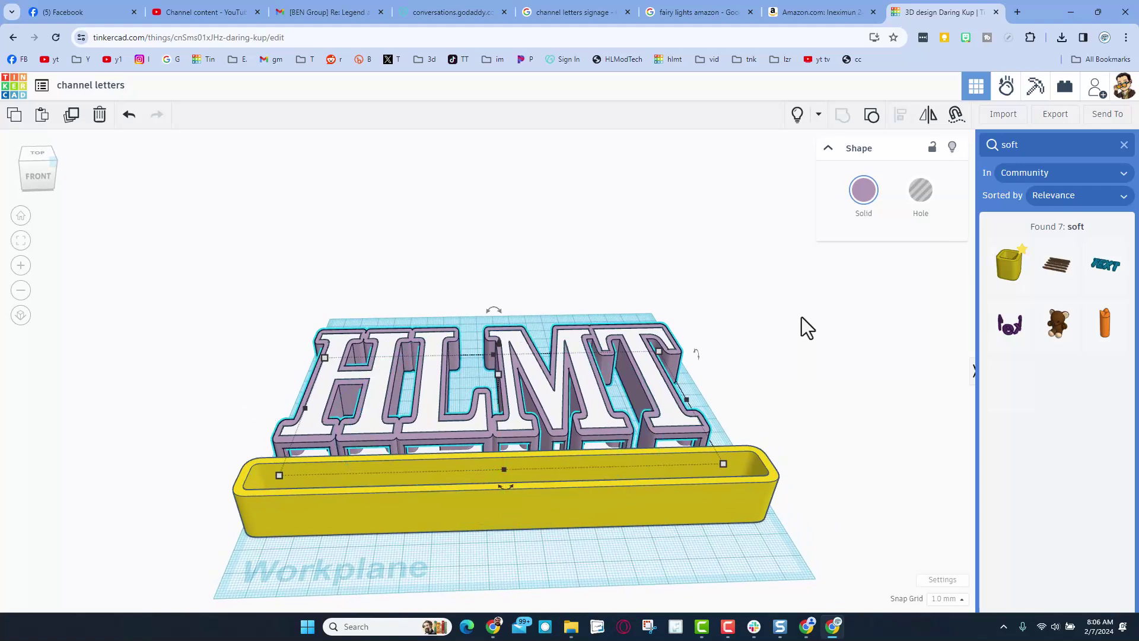
{"action": "left_click", "coordinate": [601, 511]}
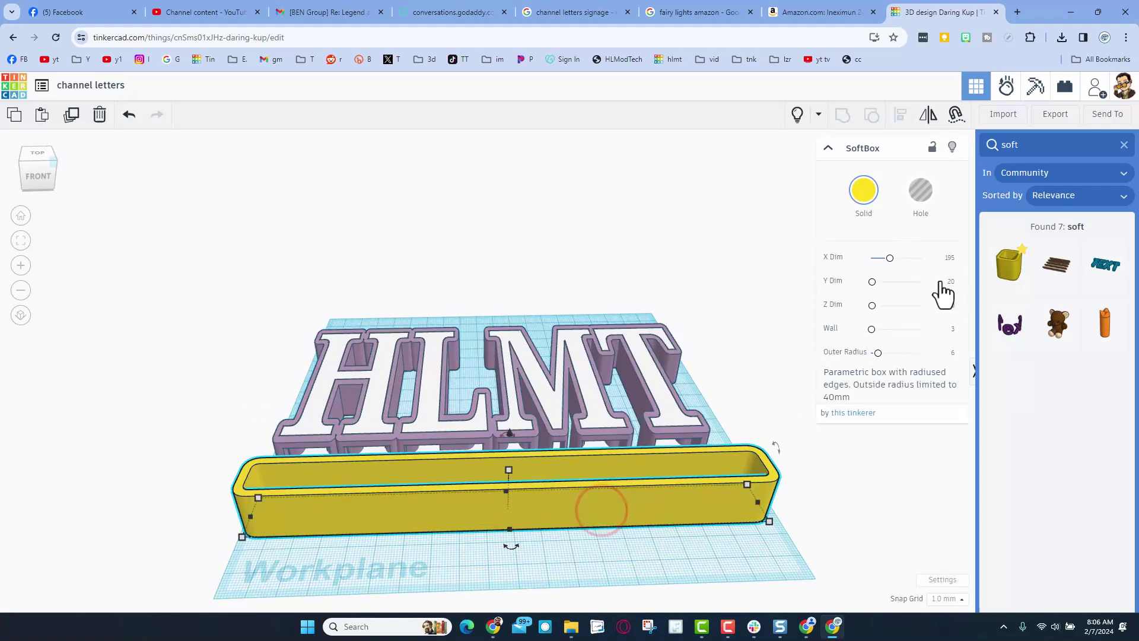
{"action": "type", "text": "50"}
{"action": "key", "text": "Return"}
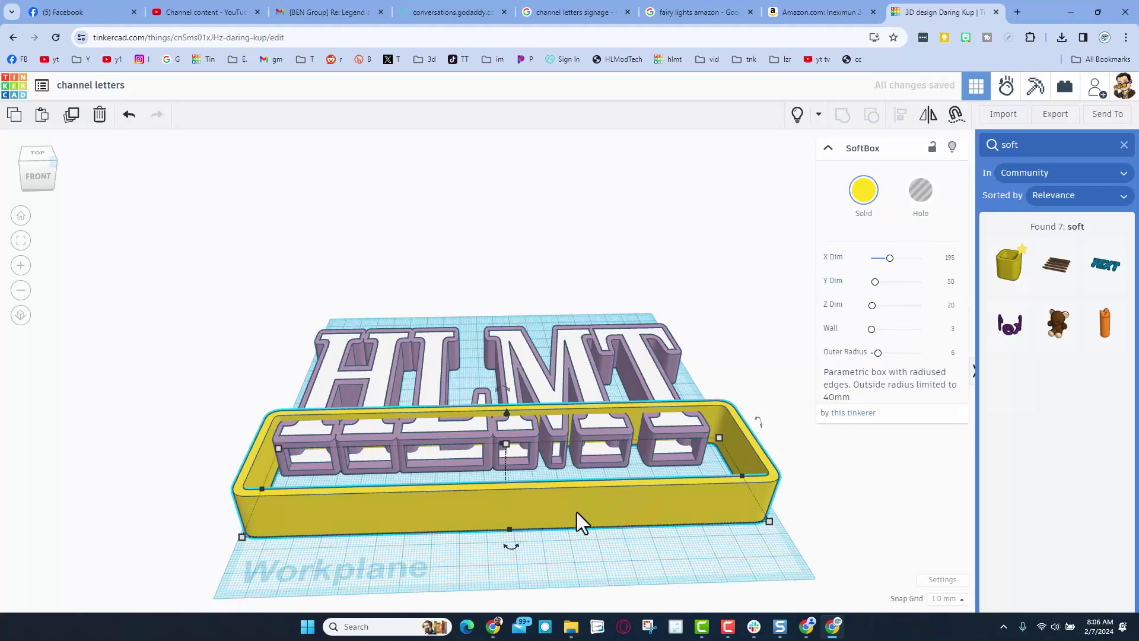
Move the yellow SoftBox about 20 mm forward, clear of the letters, and set its Z Dim to 3 and Wall to 25.
{"action": "left_click_drag", "start_coordinate": [577, 513], "coordinate": [597, 551]}
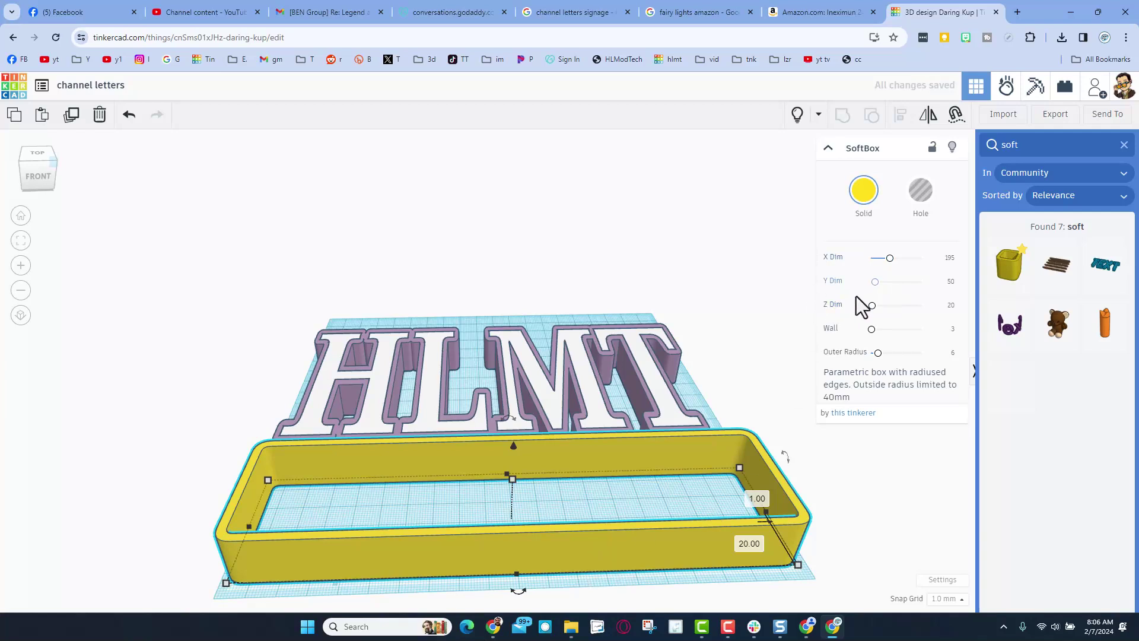
{"action": "left_click", "coordinate": [949, 306]}
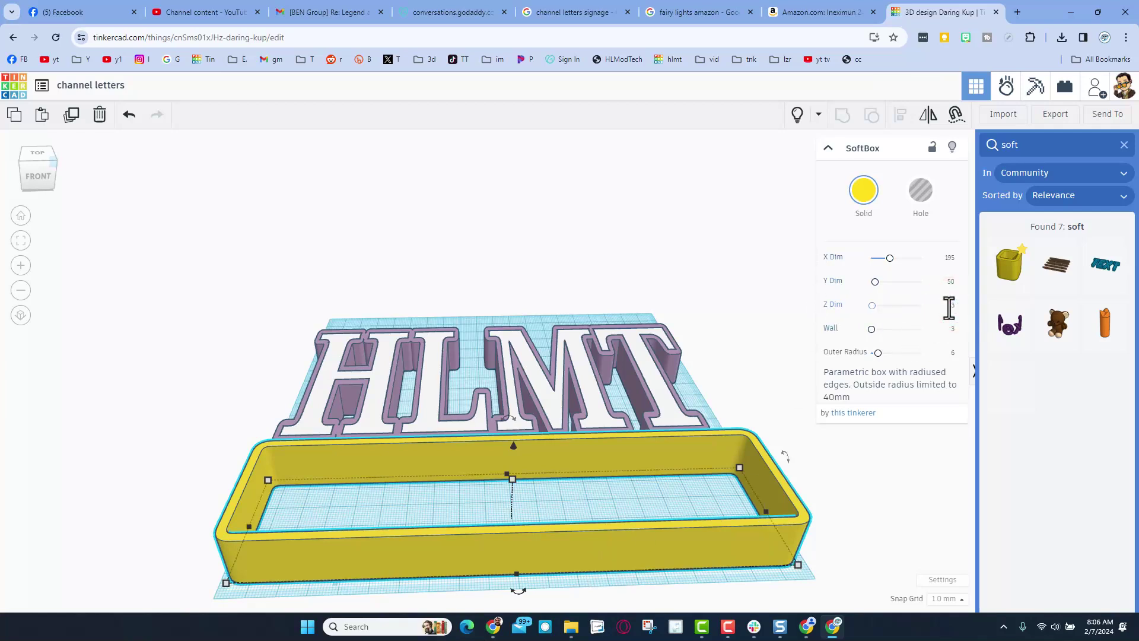
{"action": "type", "text": "3"}
{"action": "key", "text": "Return"}
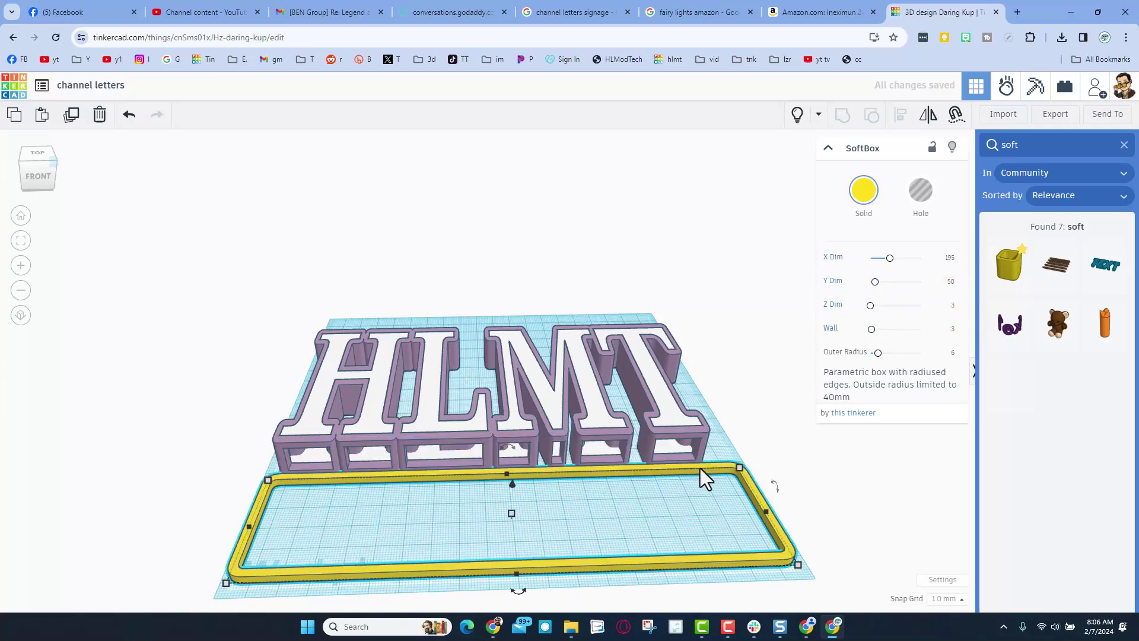
{"action": "left_click", "coordinate": [951, 329]}
Duplicate the flat base plate, place a workplane on its top face and drop the copy onto it.
{"action": "key", "text": "ctrl+d"}
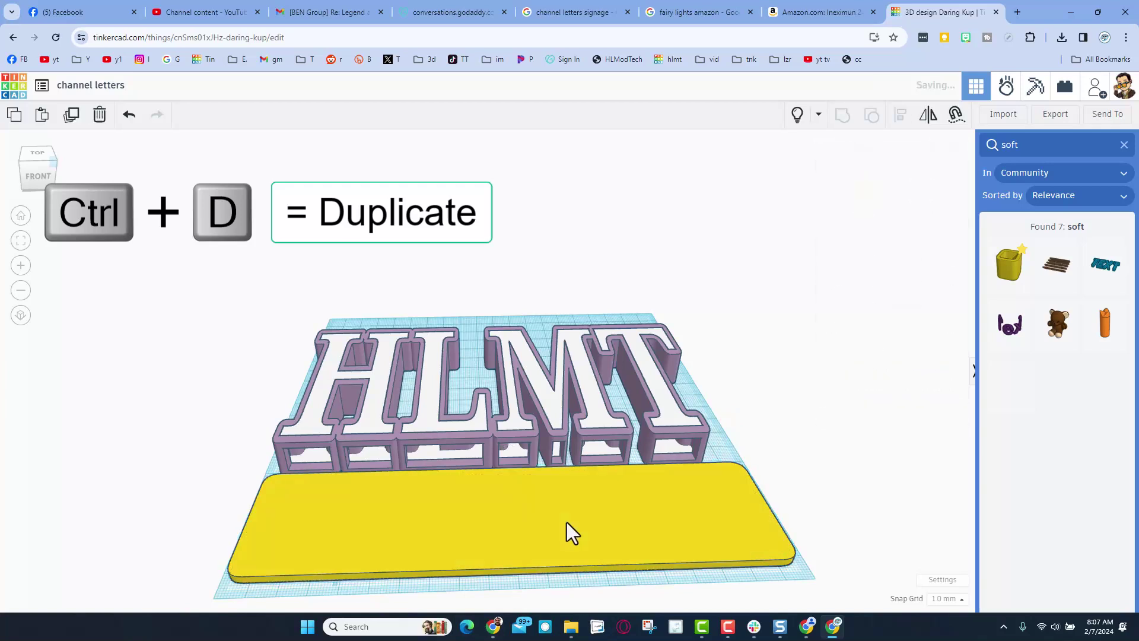
{"action": "key", "text": "w"}
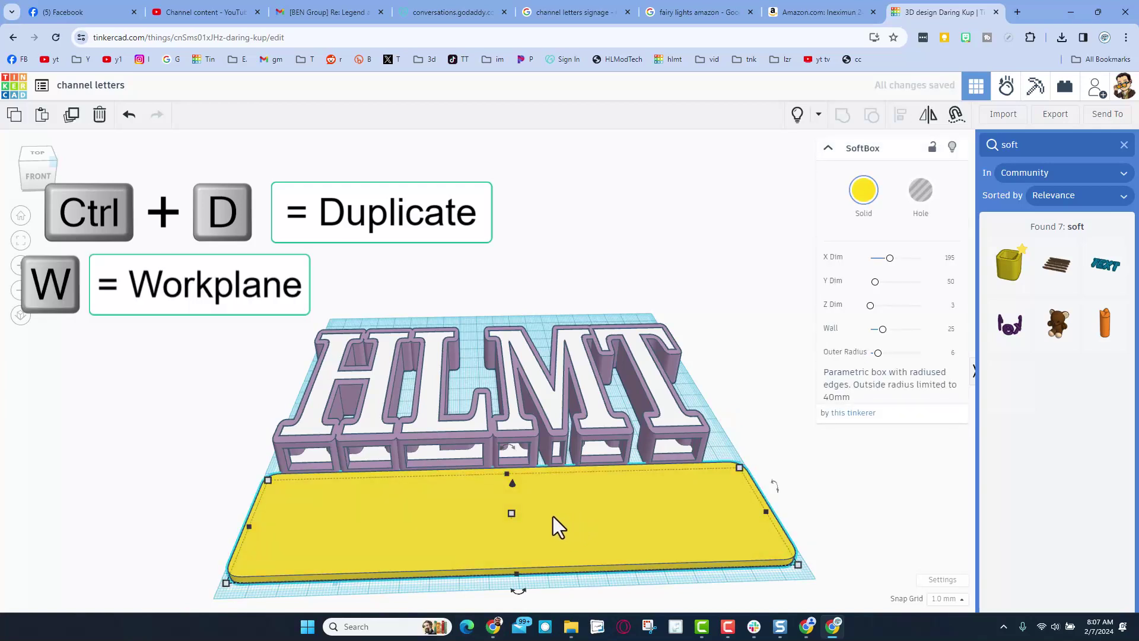
{"action": "left_click", "coordinate": [412, 522]}
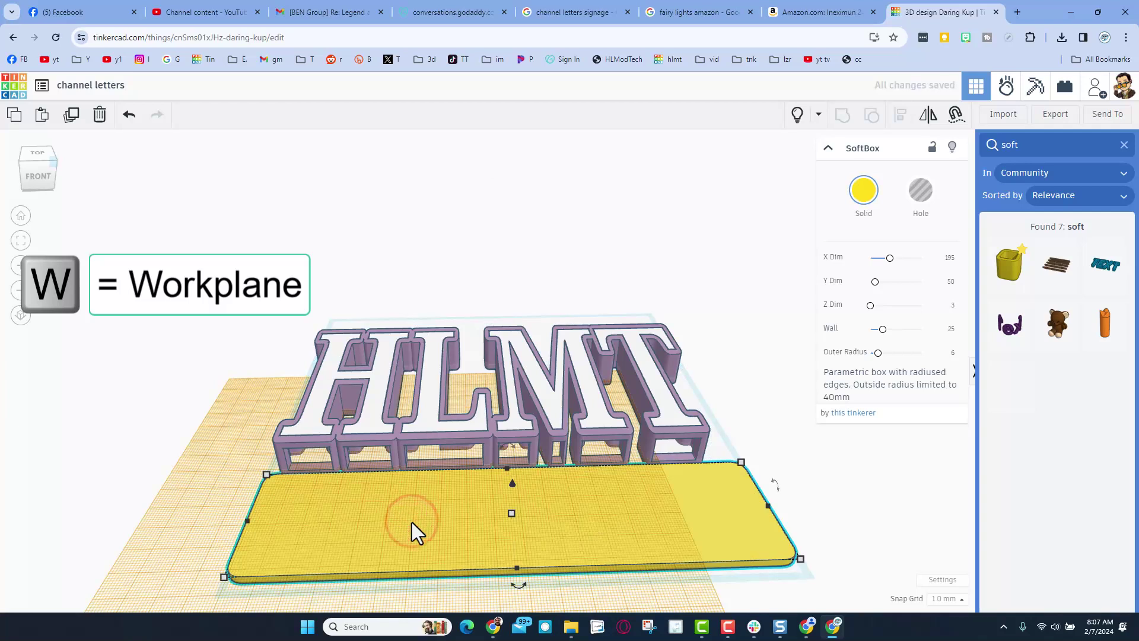
{"action": "key", "text": "d"}
{"action": "left_click", "coordinate": [476, 532]}
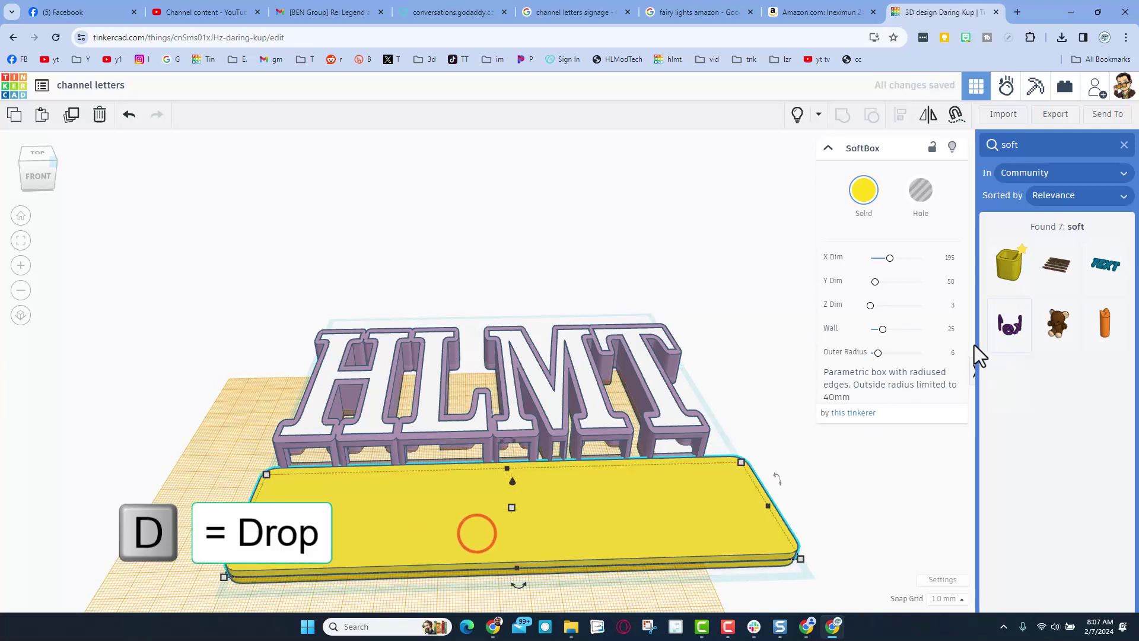
Set the upper SoftBox's Wall to 2 and its Z Dim to 30.
{"action": "left_click", "coordinate": [950, 329]}
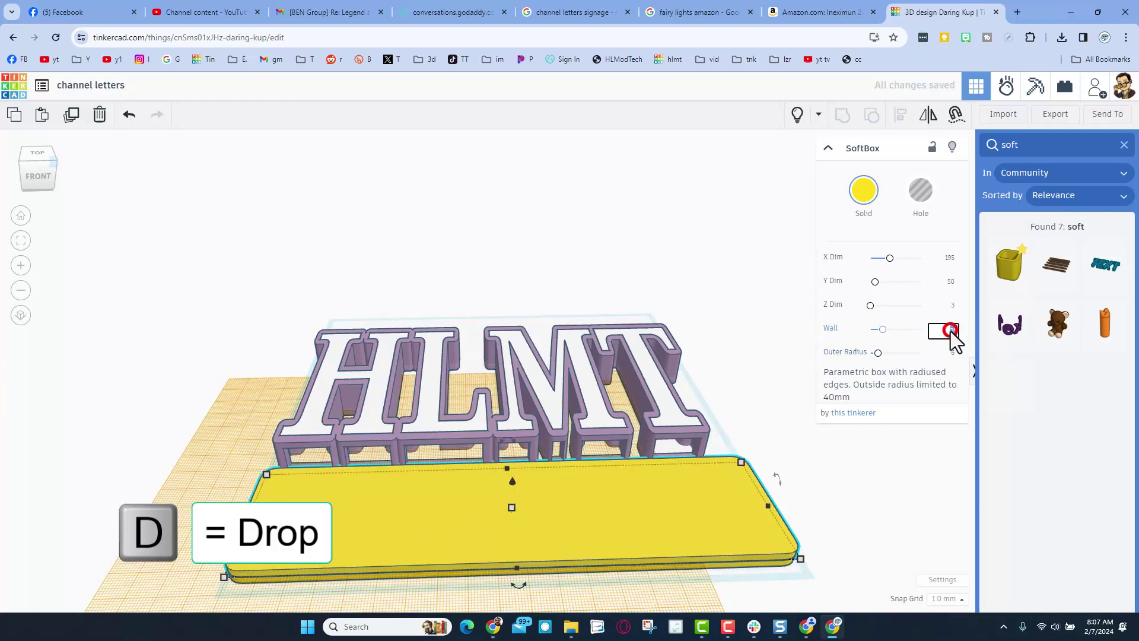
{"action": "type", "text": "2"}
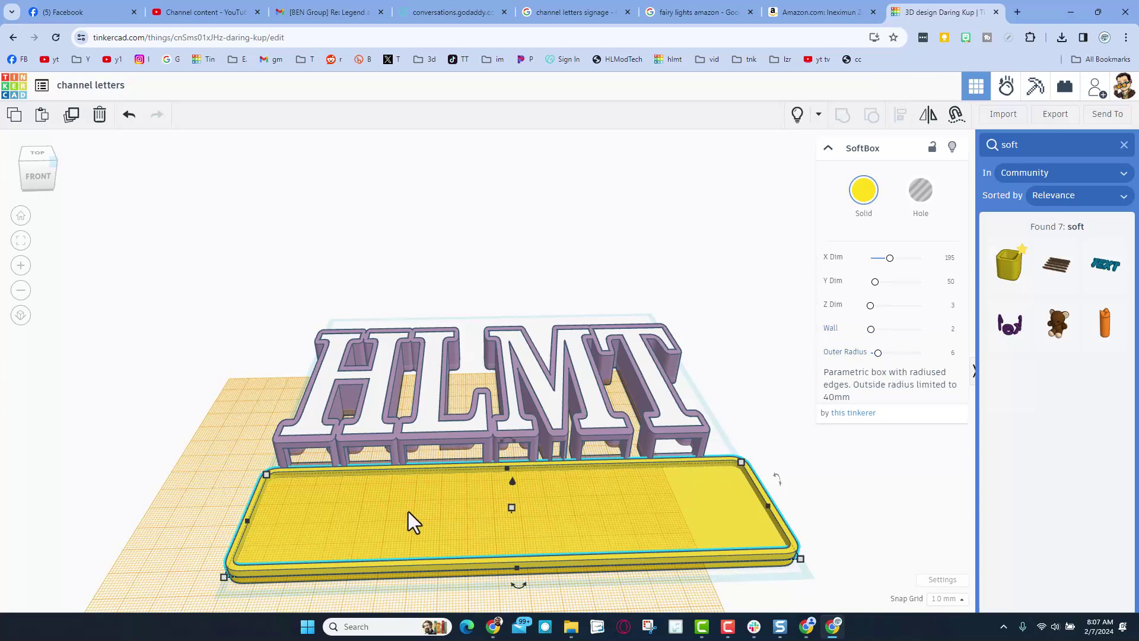
{"action": "left_click", "coordinate": [952, 307]}
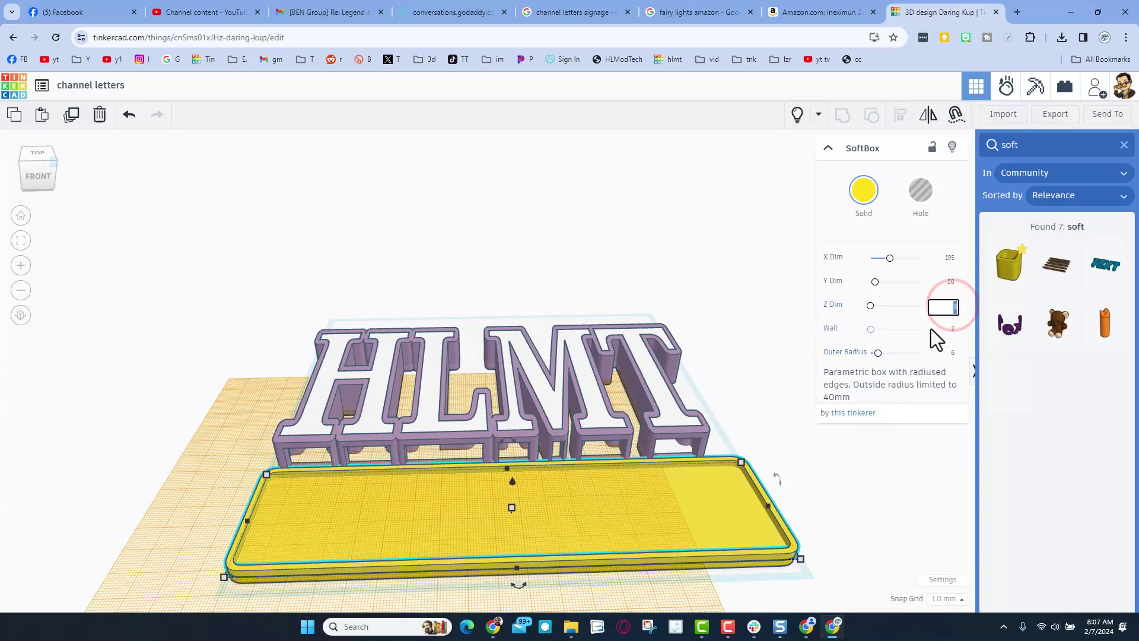
{"action": "key", "text": "Return"}
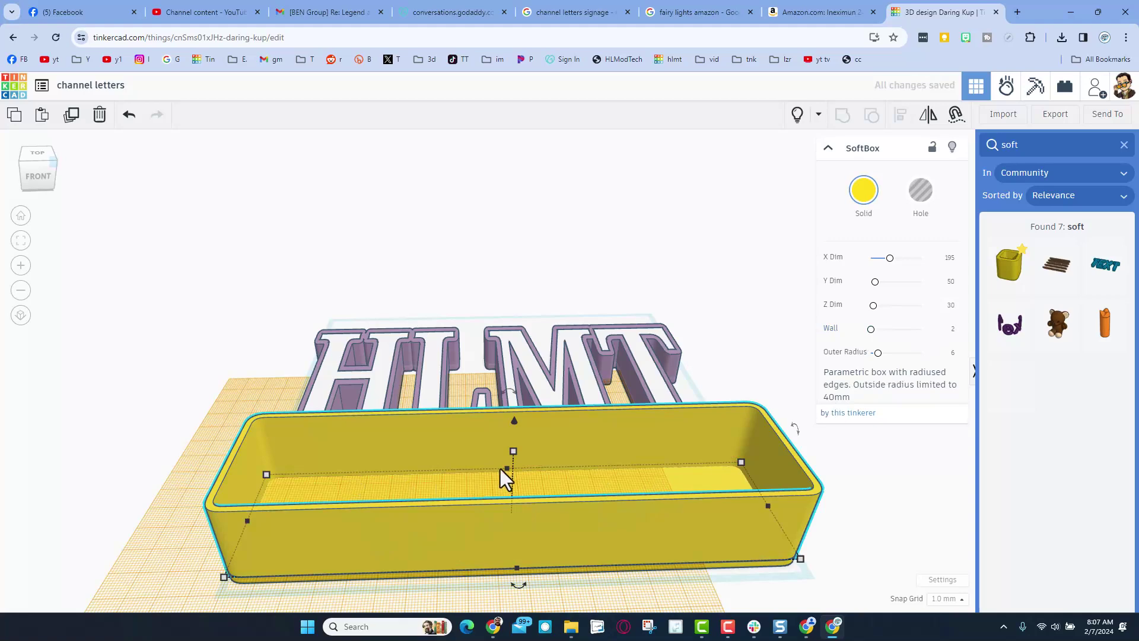
Place a workplane on the box's top rim, duplicate the solid bottom plate and drop the copy onto the rim as a lid.
{"action": "right_click_drag", "start_coordinate": [414, 483], "coordinate": [372, 501]}
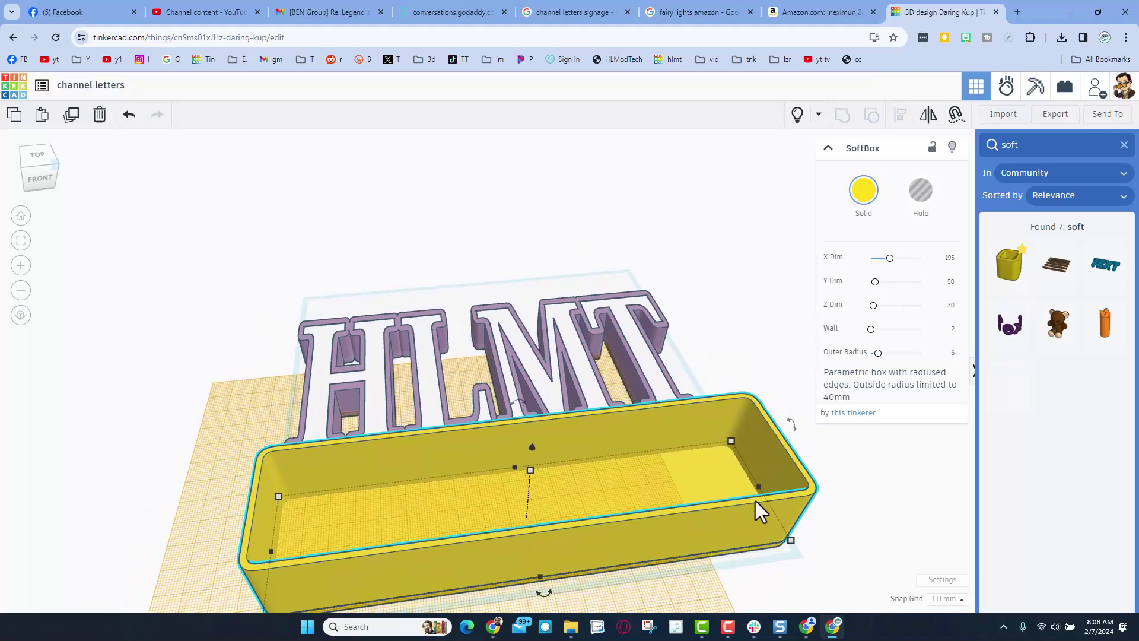
{"action": "key", "text": "w"}
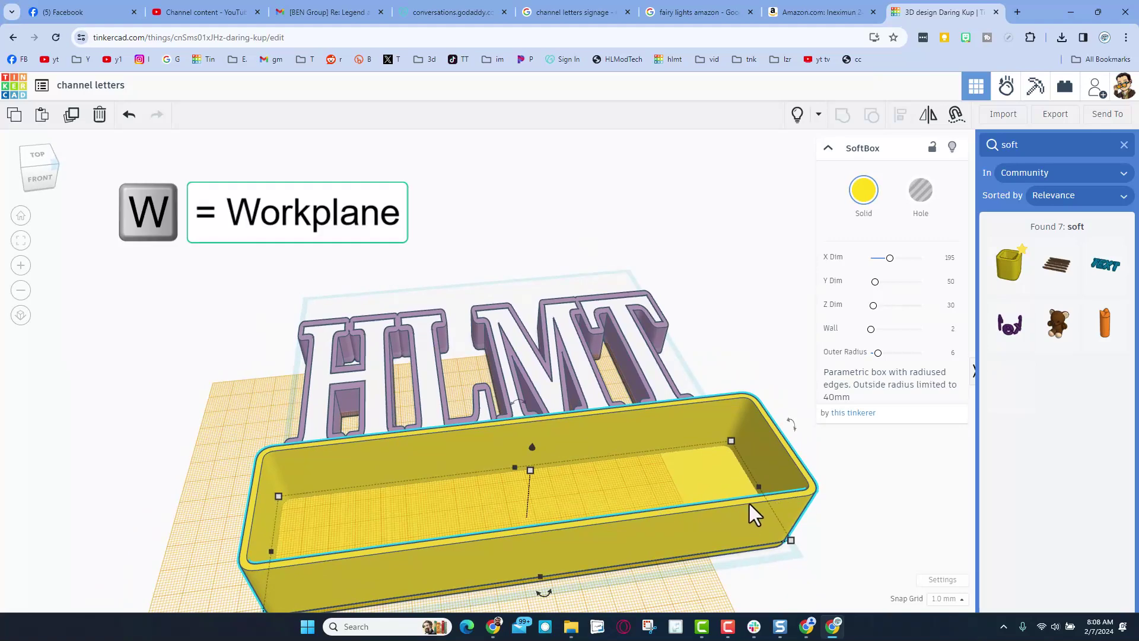
{"action": "left_click", "coordinate": [809, 487]}
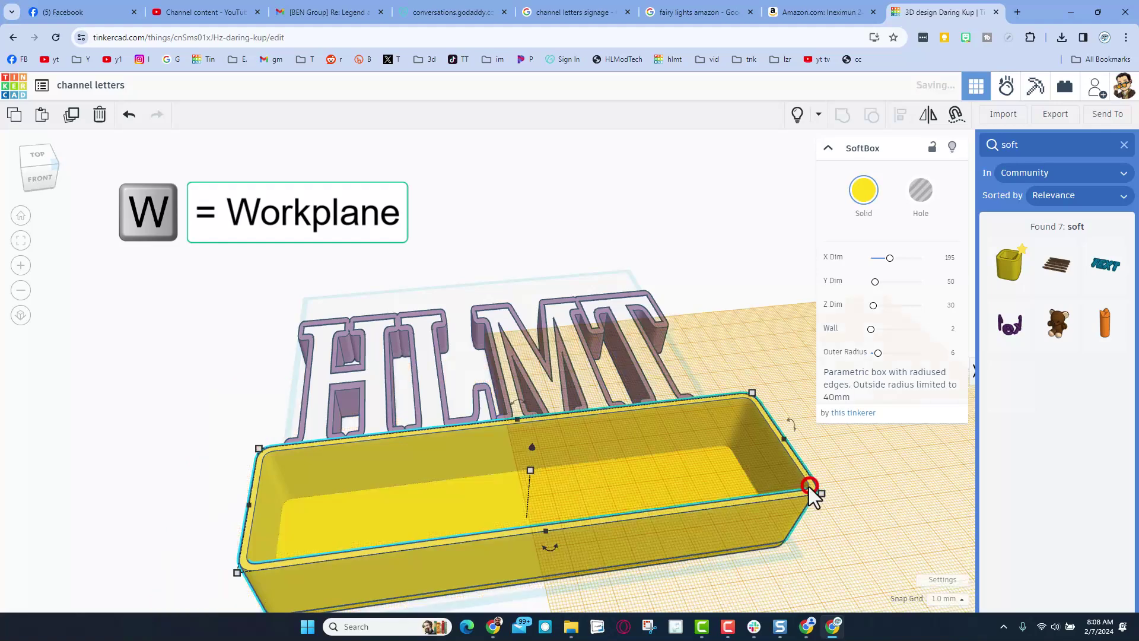
{"action": "left_click", "coordinate": [358, 516]}
{"action": "key", "text": "ctrl+d"}
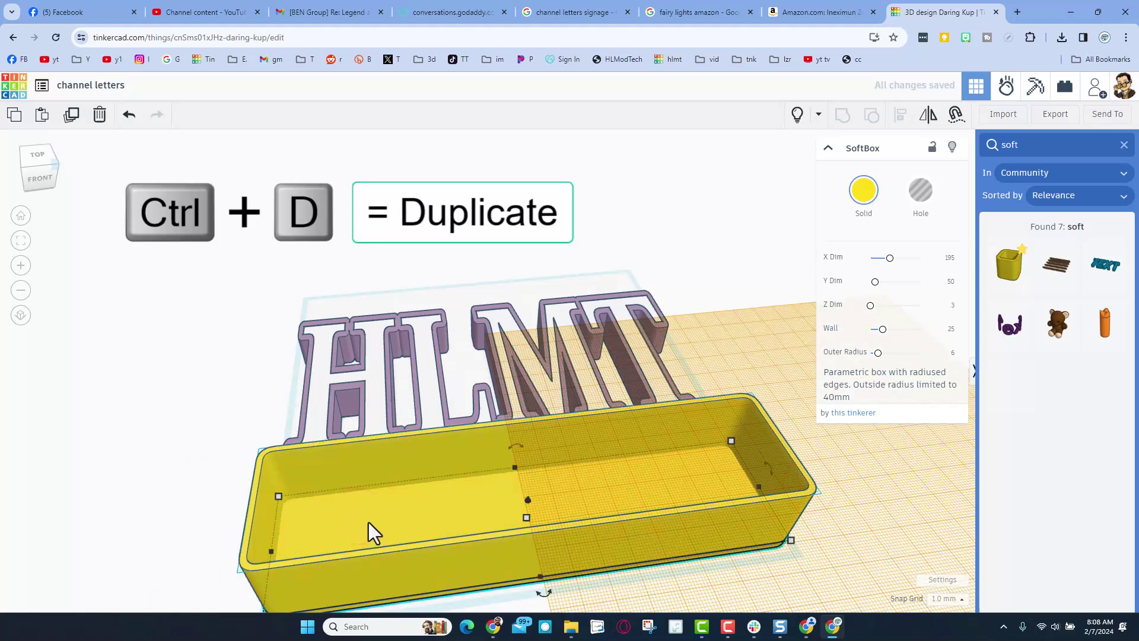
{"action": "key", "text": "d"}
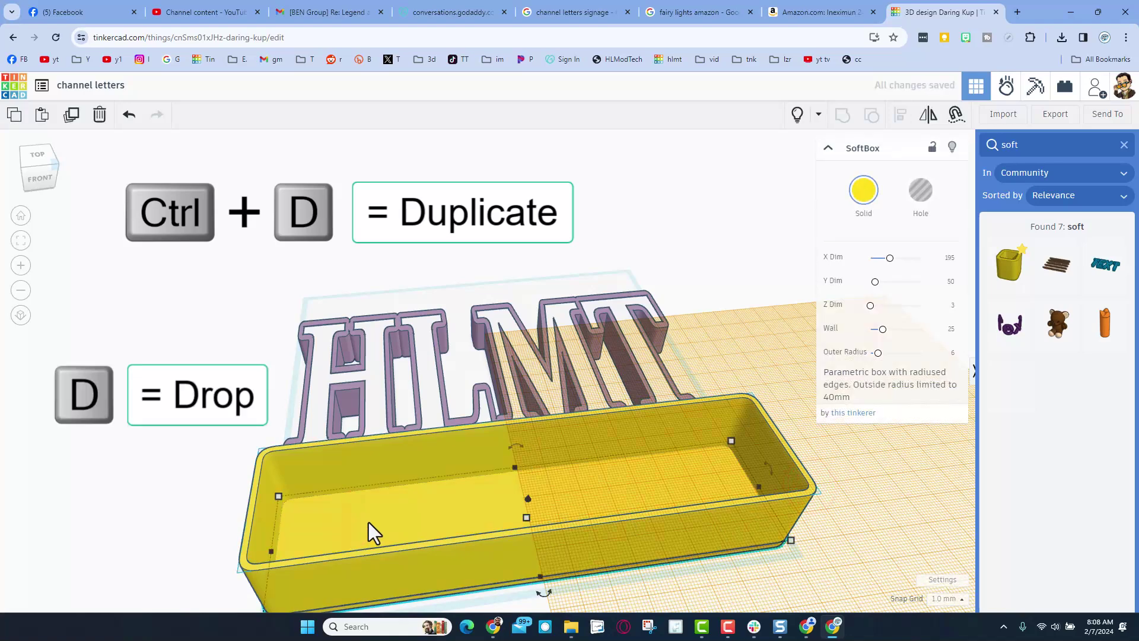
Set the lid plate's Z Dim to 6.
{"action": "right_click_drag", "start_coordinate": [358, 518], "coordinate": [450, 508]}
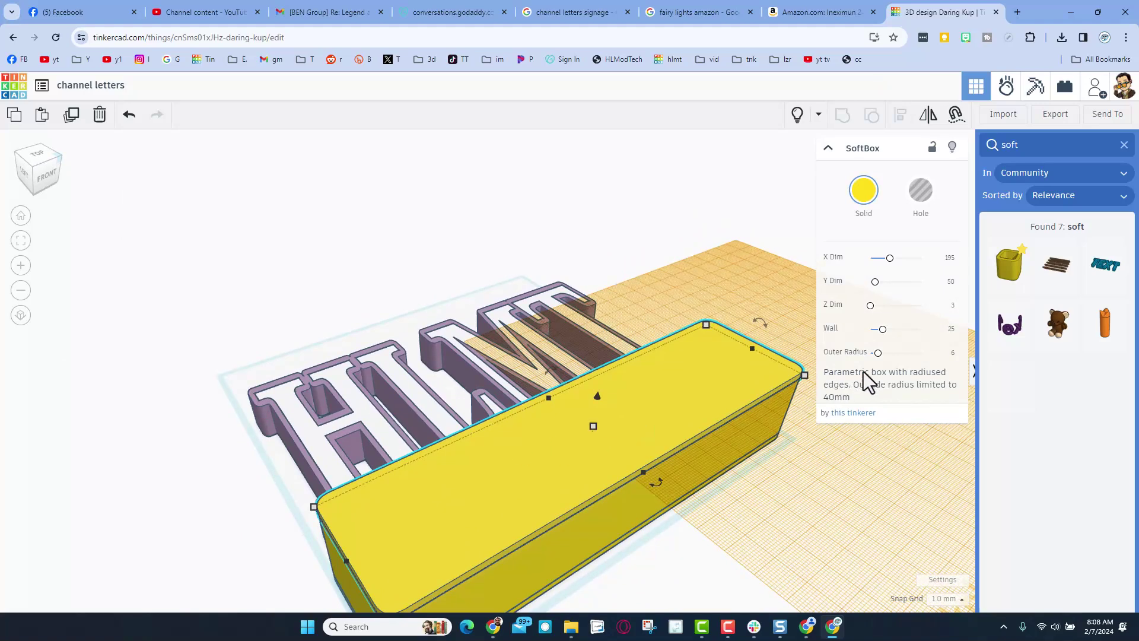
{"action": "left_click", "coordinate": [952, 305]}
{"action": "type", "text": "6"}
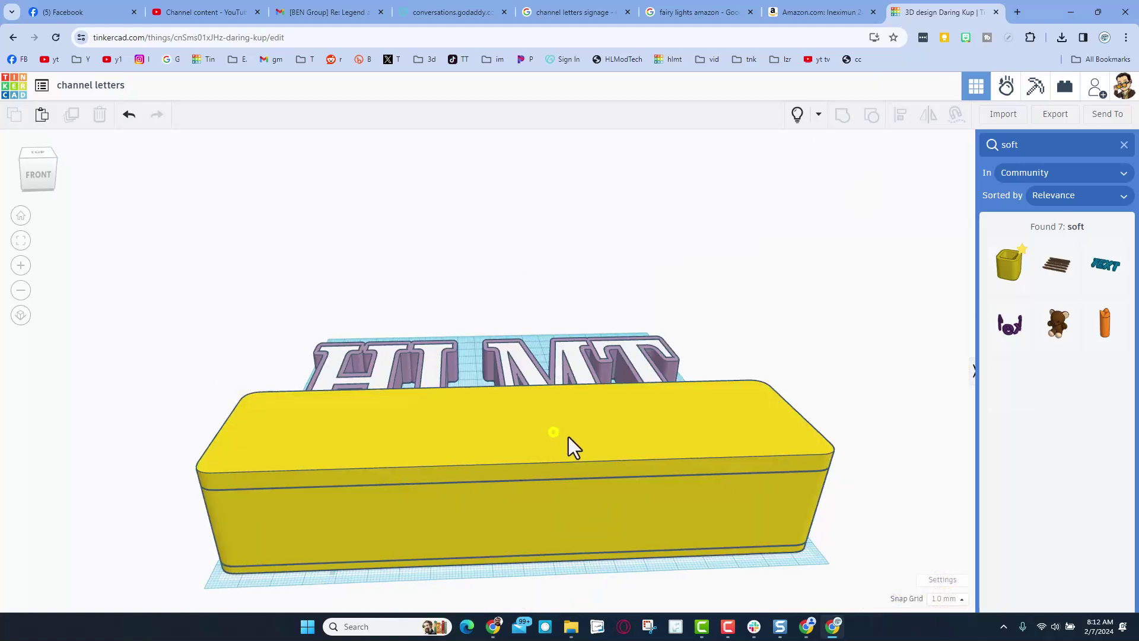
Show the hidden shapes, place a workplane on the lid's top face and drop the upright hole letters onto it.
{"action": "mouse_move", "coordinate": [567, 444]}
{"action": "right_mouse_down"}
{"action": "mouse_move", "coordinate": [679, 450]}
{"action": "mouse_move", "coordinate": [653, 475]}
{"action": "mouse_move", "coordinate": [573, 450]}
{"action": "right_mouse_up"}
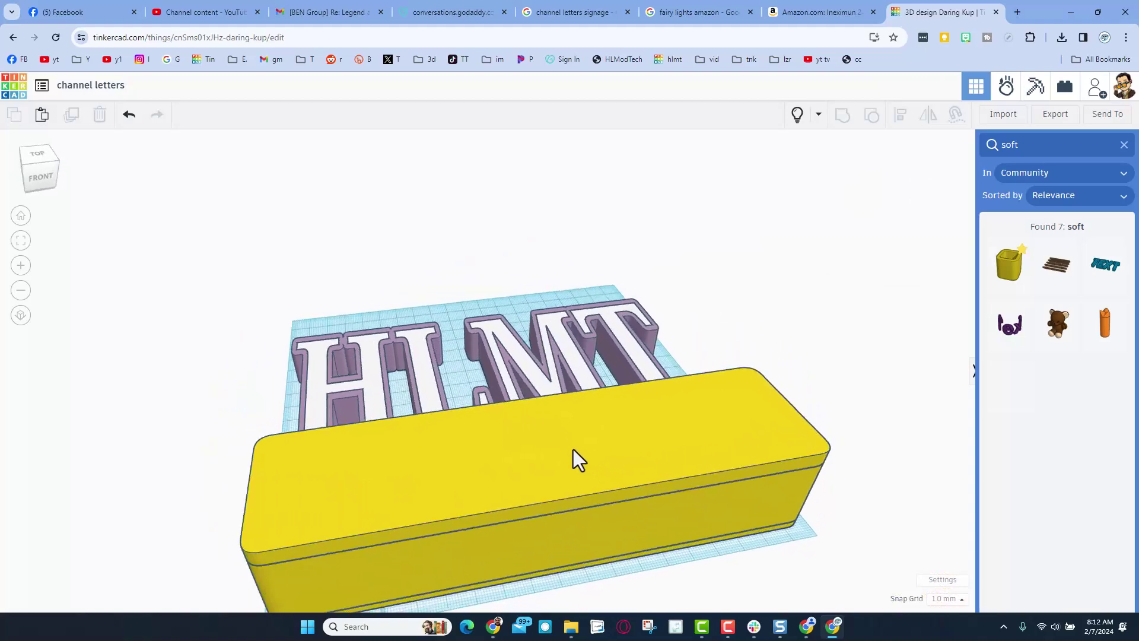
{"action": "left_click", "coordinate": [797, 114]}
{"action": "left_click", "coordinate": [753, 410]}
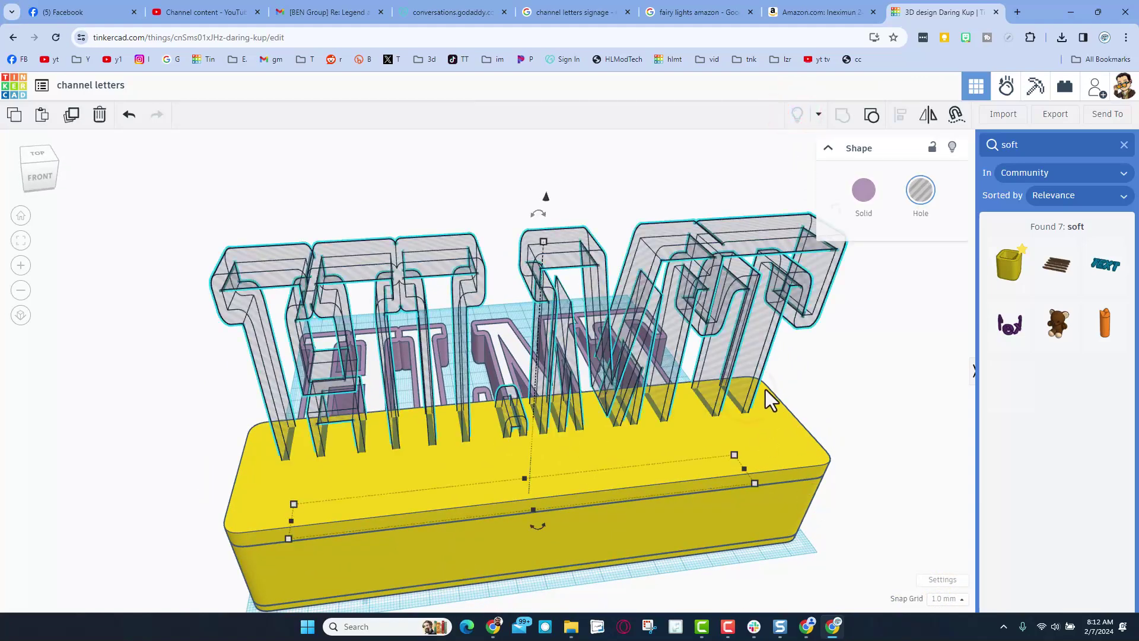
{"action": "right_click_drag", "start_coordinate": [765, 389], "coordinate": [745, 364]}
{"action": "key", "text": "w"}
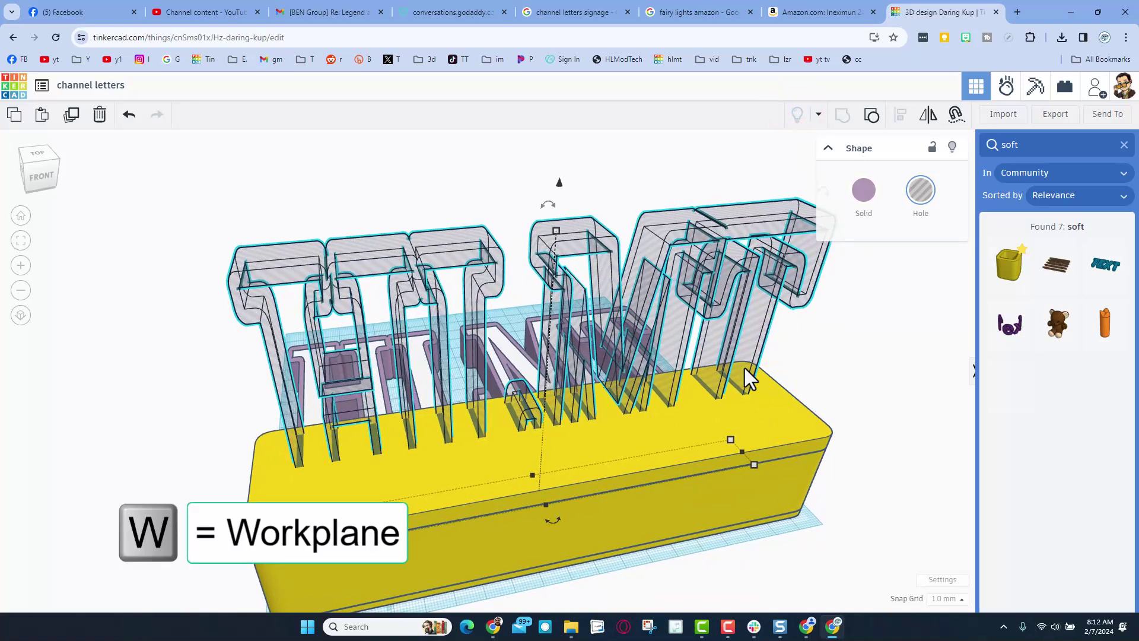
{"action": "left_click", "coordinate": [282, 498]}
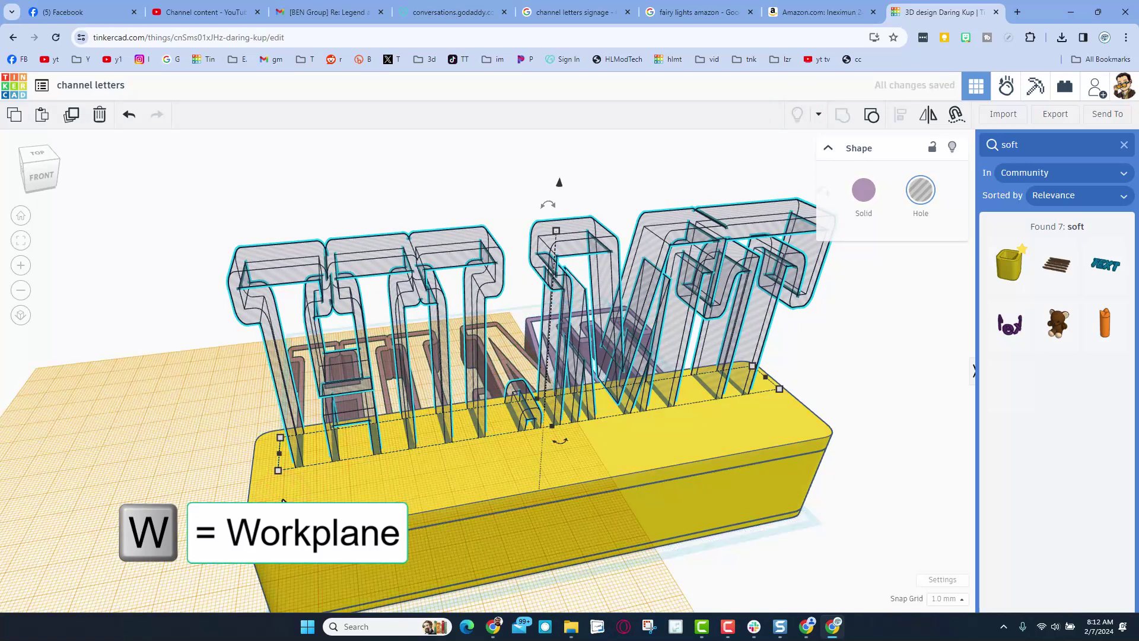
{"action": "key", "text": "d"}
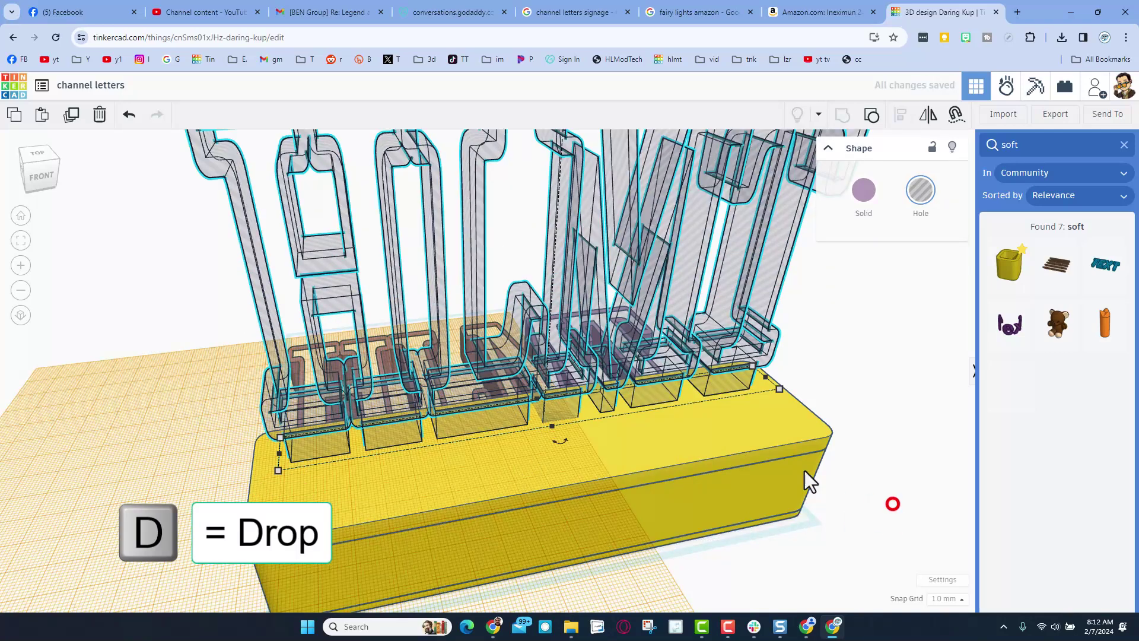
Align the hole letters with the yellow lid, centring them along both its length and its depth.
{"action": "left_click", "coordinate": [735, 382]}
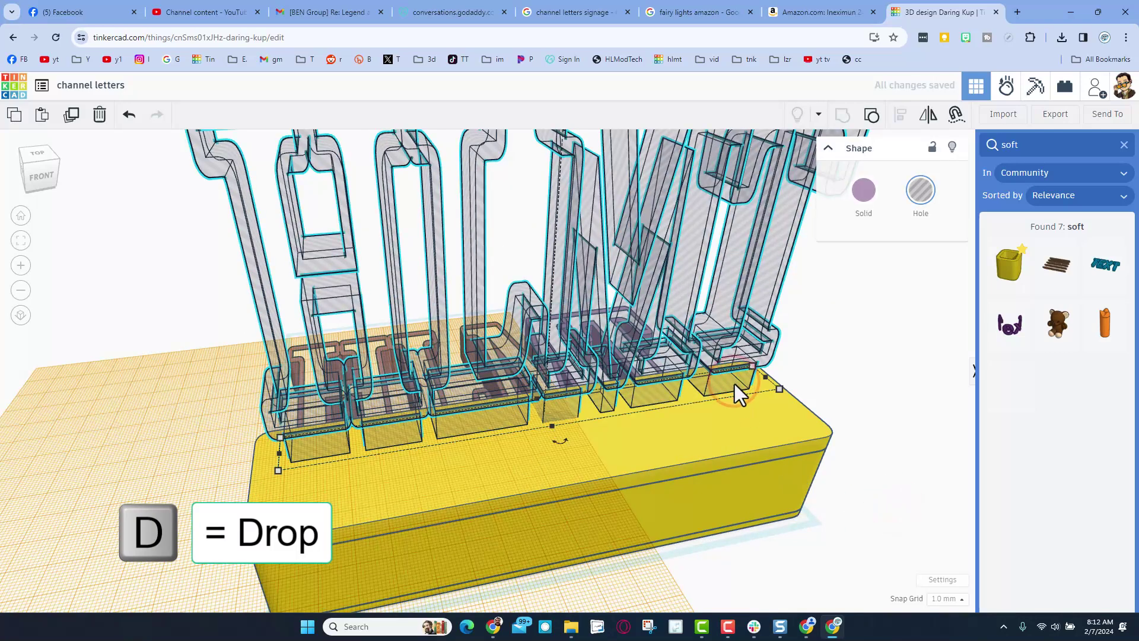
{"action": "left_click", "coordinate": [744, 436], "text": "shift"}
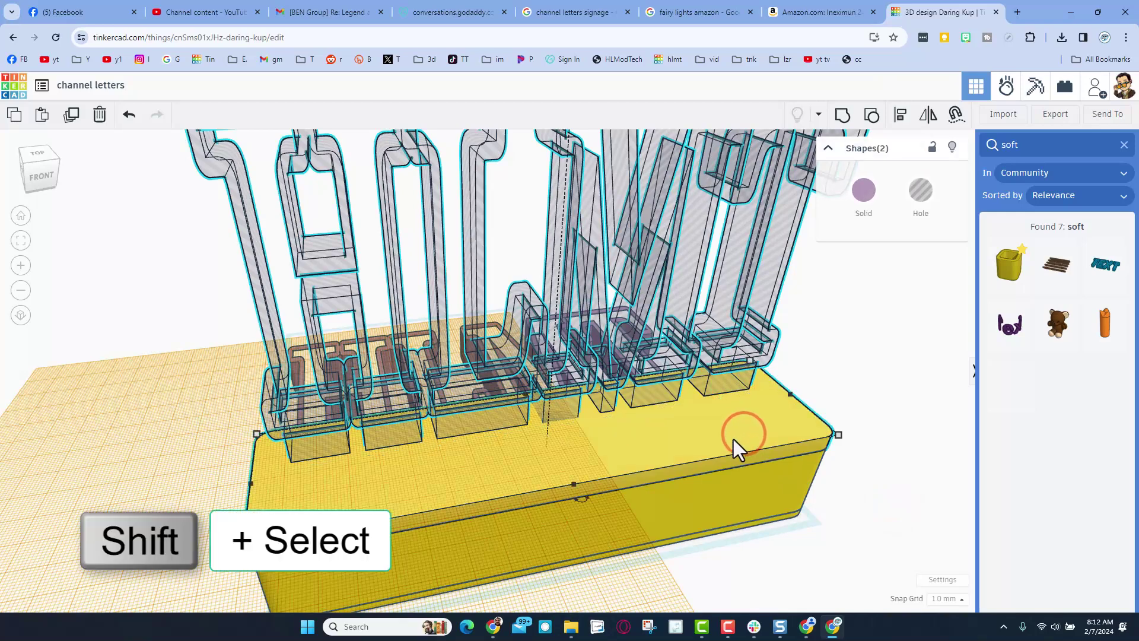
{"action": "left_click", "coordinate": [900, 115]}
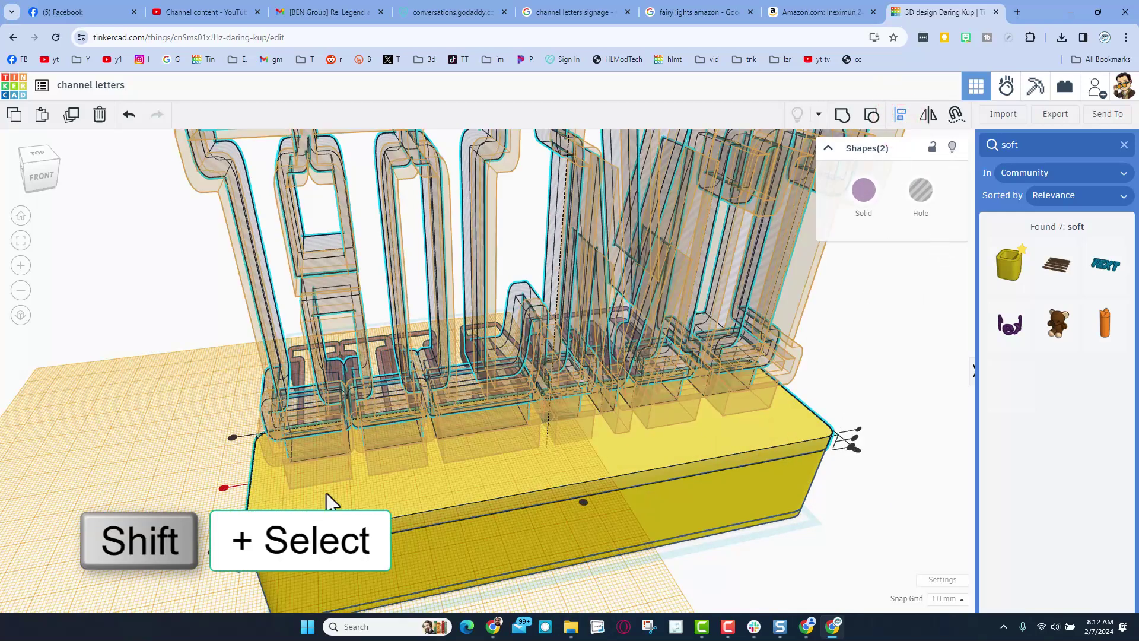
{"action": "left_click", "coordinate": [224, 488]}
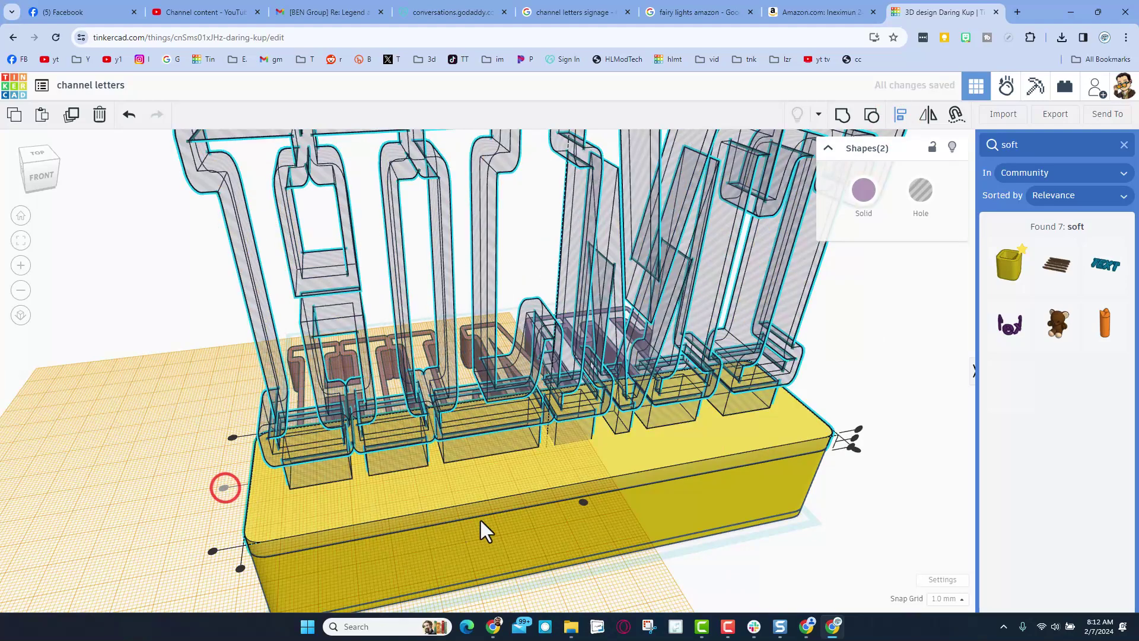
{"action": "left_click", "coordinate": [583, 503]}
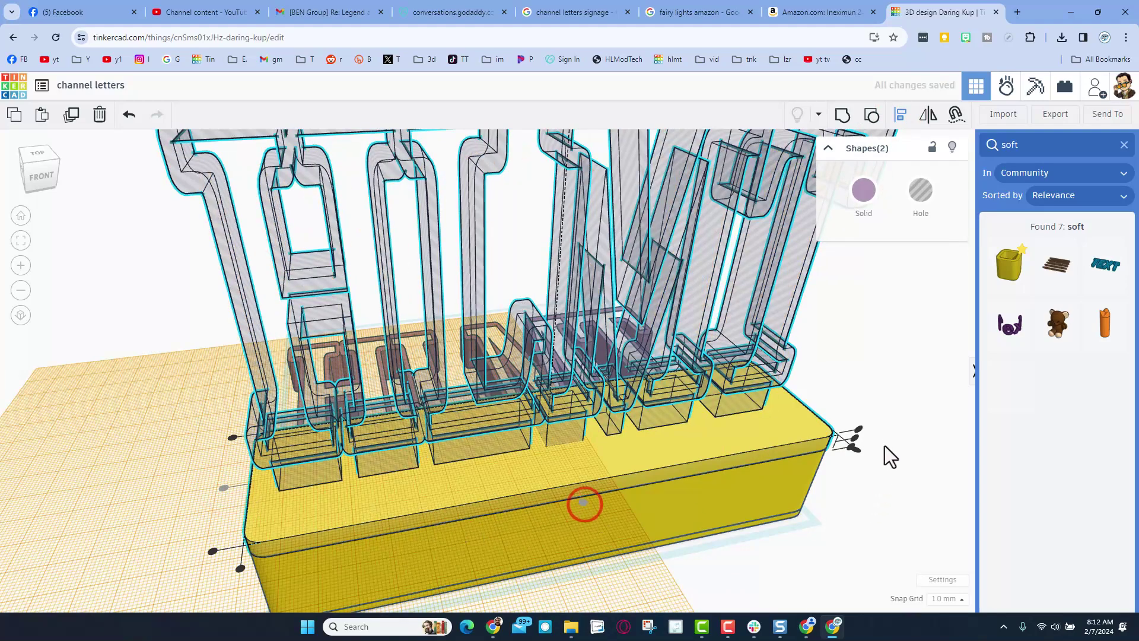
{"action": "left_click", "coordinate": [882, 408]}
Lower the centred hole letters until the open blocks at their feet are sunk into the lid.
{"action": "right_click_drag", "start_coordinate": [538, 474], "coordinate": [752, 462]}
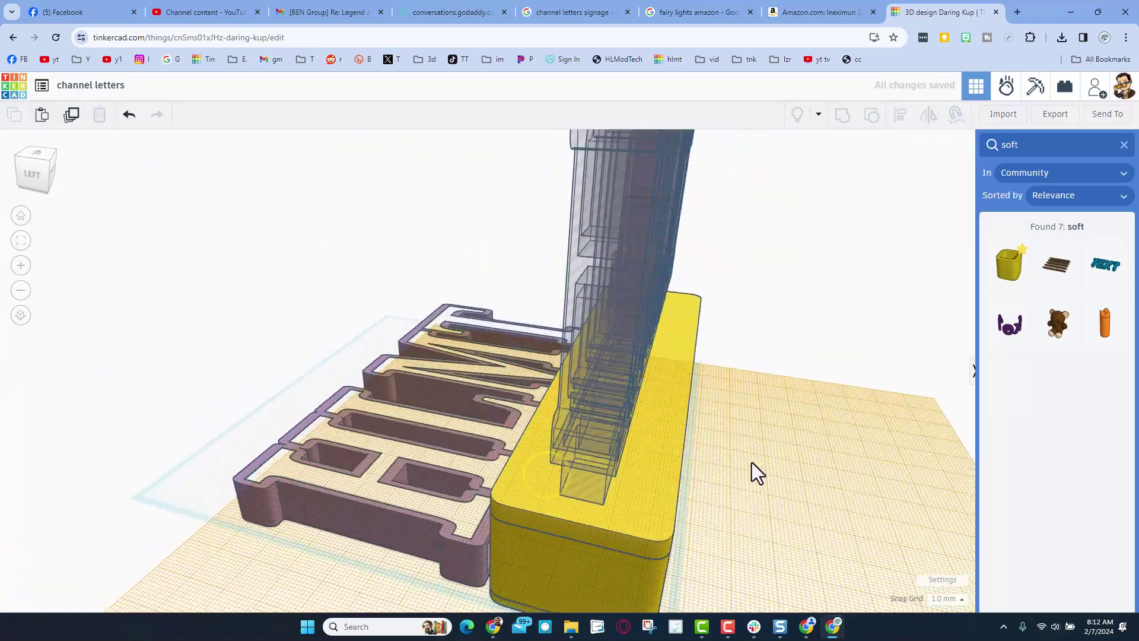
{"action": "scroll", "coordinate": [585, 473], "scroll_direction": "up", "scroll_amount": 2}
{"action": "right_click_drag", "start_coordinate": [585, 472], "coordinate": [549, 470]}
{"action": "scroll", "coordinate": [571, 408], "scroll_direction": "up", "scroll_amount": 2}
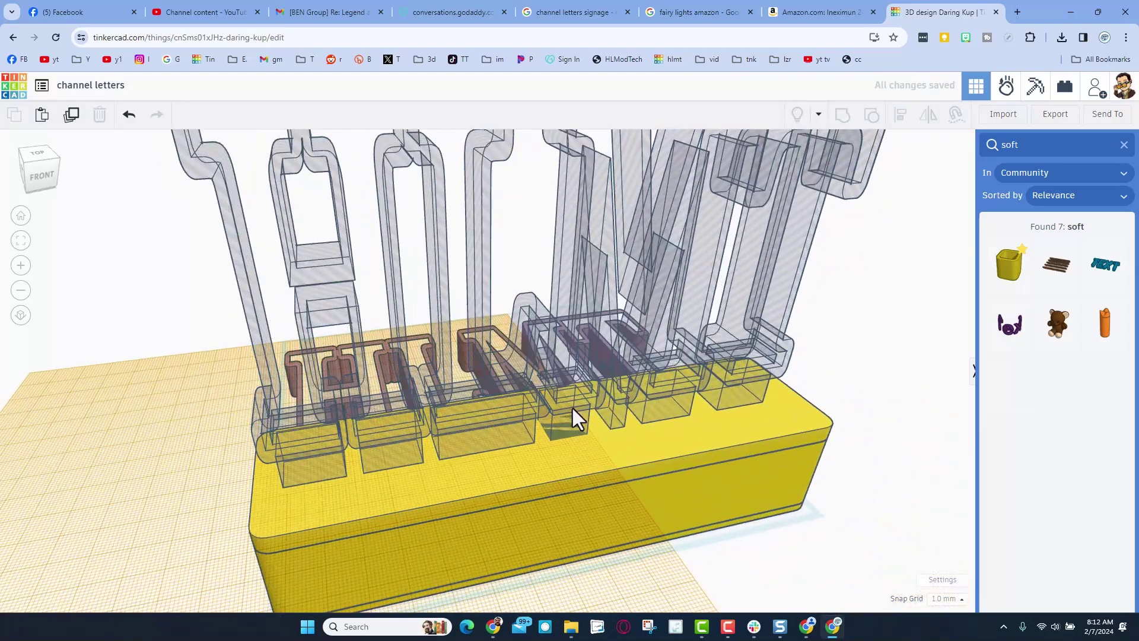
{"action": "left_click", "coordinate": [572, 408]}
{"action": "key", "text": "ctrl+Down"}
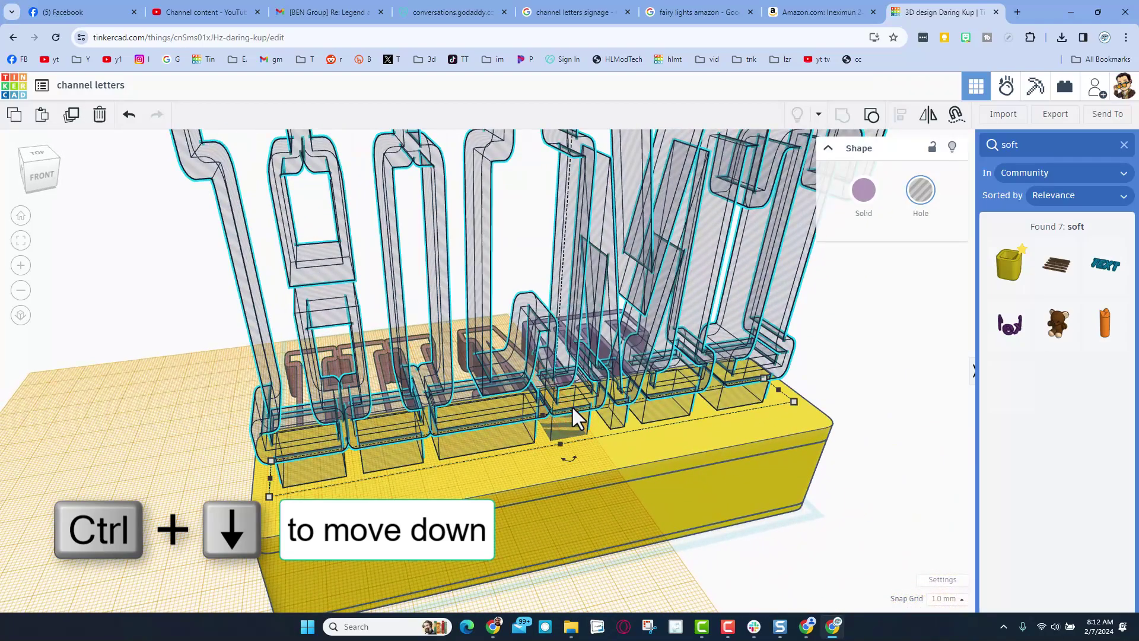
{"action": "key", "text": "ctrl+Down"}
{"action": "key", "text": "ctrl+Down"}
{"action": "key", "text": "ctrl+Down"}
{"action": "key", "text": "ctrl+Down"}
{"action": "key", "text": "ctrl+Down"}
{"action": "key", "text": "ctrl+Down"}
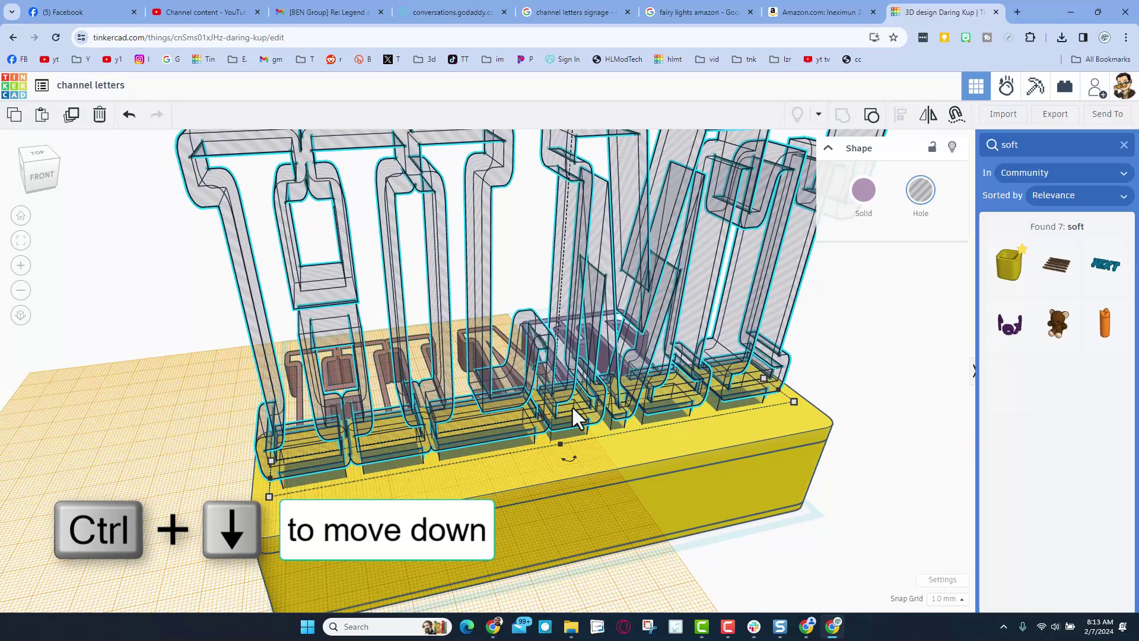
{"action": "key", "text": "ctrl+Down"}
{"action": "key", "text": "ctrl+Down"}
{"action": "key", "text": "ctrl+Down"}
{"action": "key", "text": "ctrl+Down"}
{"action": "key", "text": "ctrl+Down"}
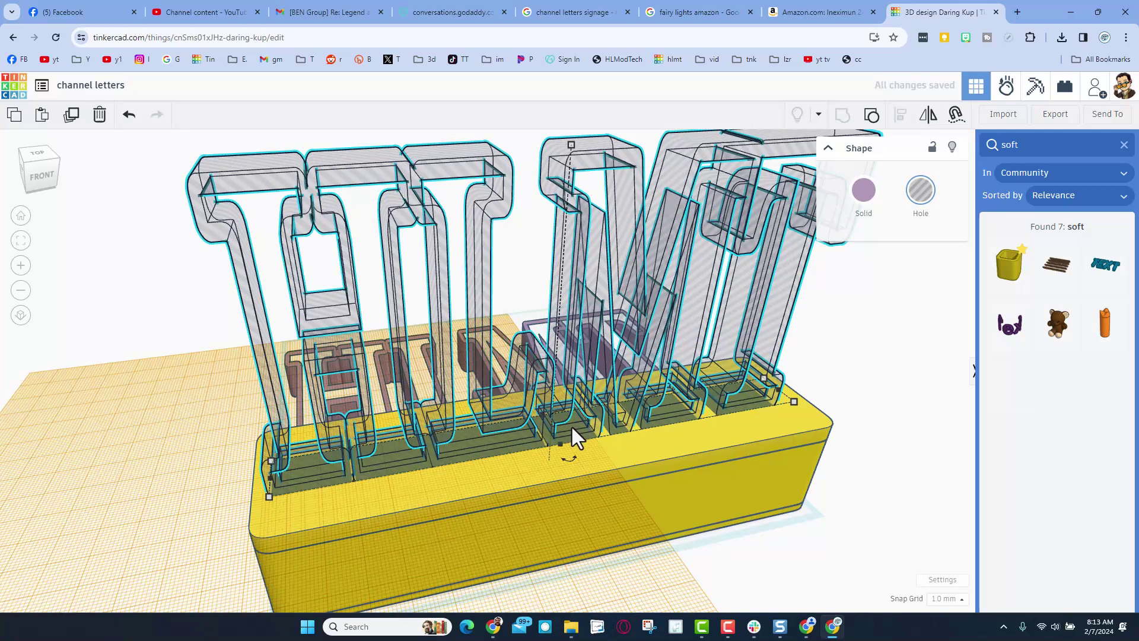
{"action": "key", "text": "ctrl+Down"}
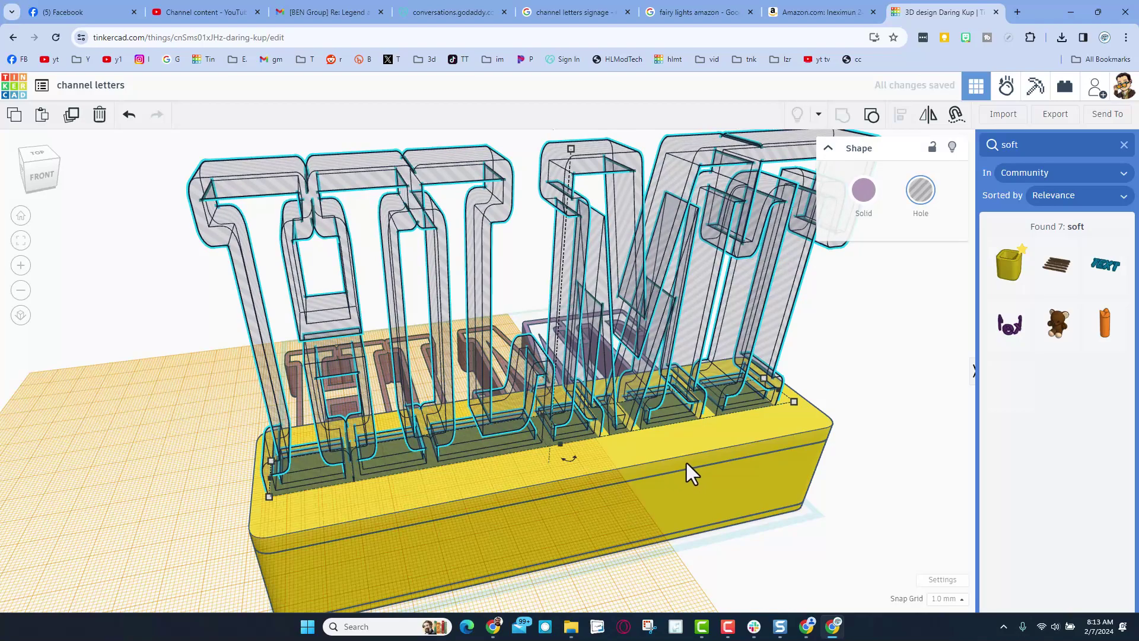
{"action": "left_click", "coordinate": [869, 529]}
{"action": "right_click_drag", "start_coordinate": [868, 528], "coordinate": [732, 523]}
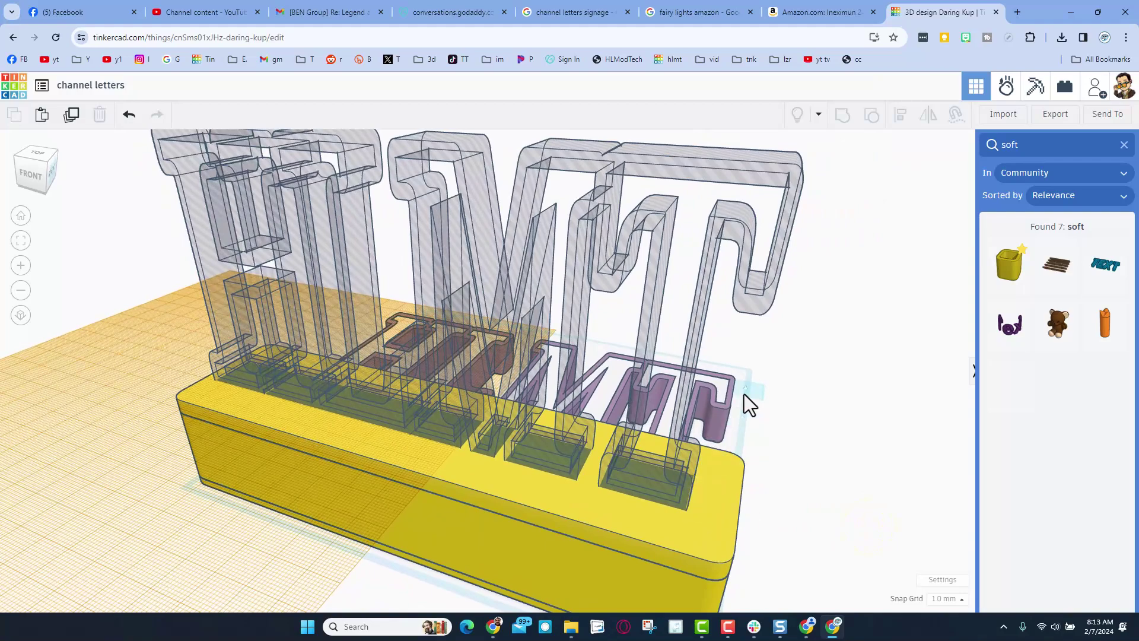
Return the workplane to the base grid and group the upright hole letters with the yellow lid to cut their recesses.
{"action": "left_click", "coordinate": [743, 394]}
{"action": "right_click_drag", "start_coordinate": [650, 451], "coordinate": [768, 422]}
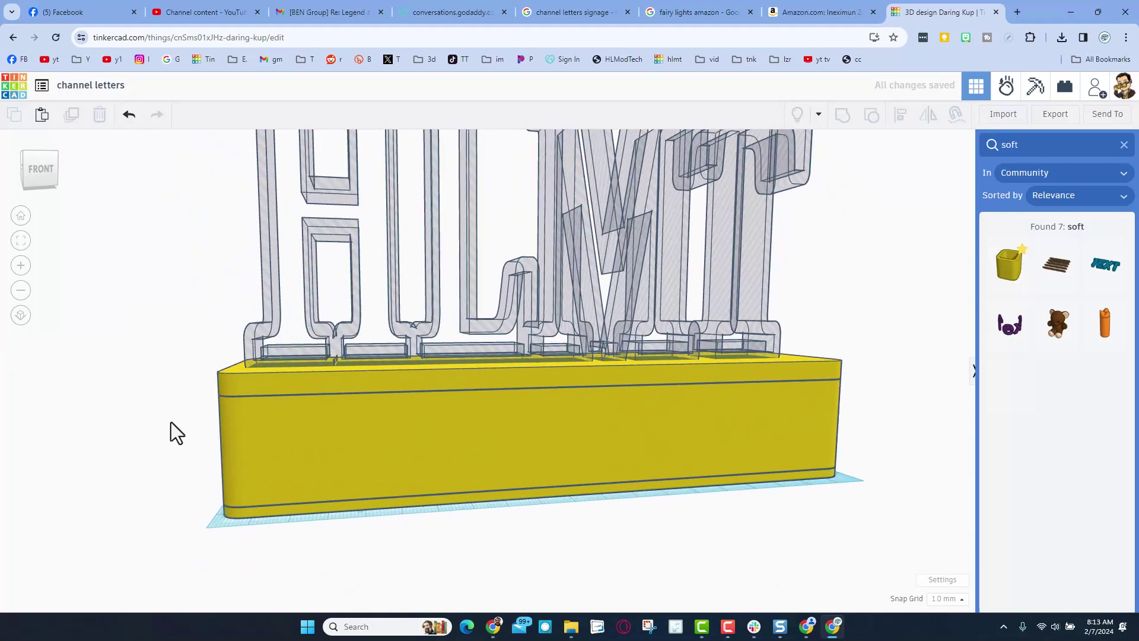
{"action": "right_click_drag", "start_coordinate": [510, 352], "coordinate": [386, 439]}
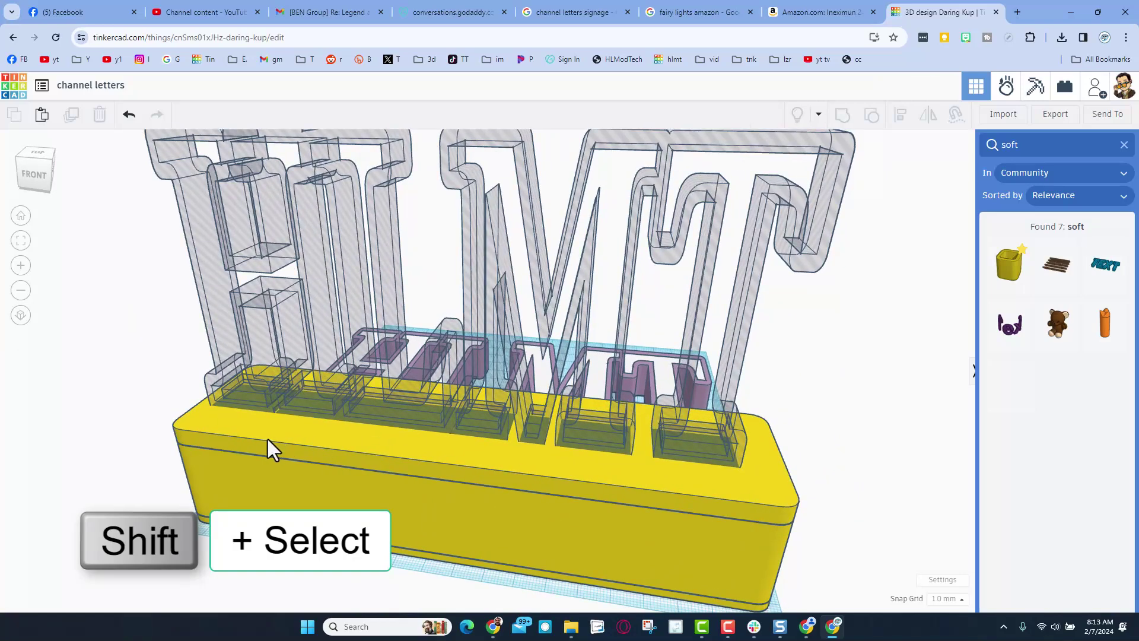
{"action": "left_click", "coordinate": [215, 383]}
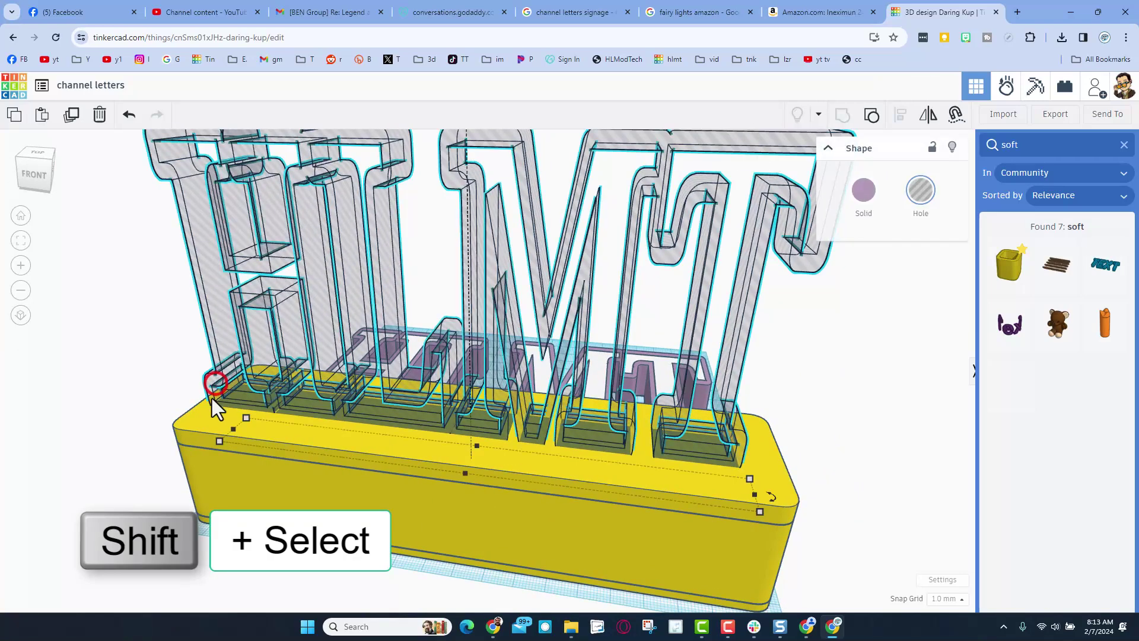
{"action": "left_click", "coordinate": [202, 419], "text": "shift"}
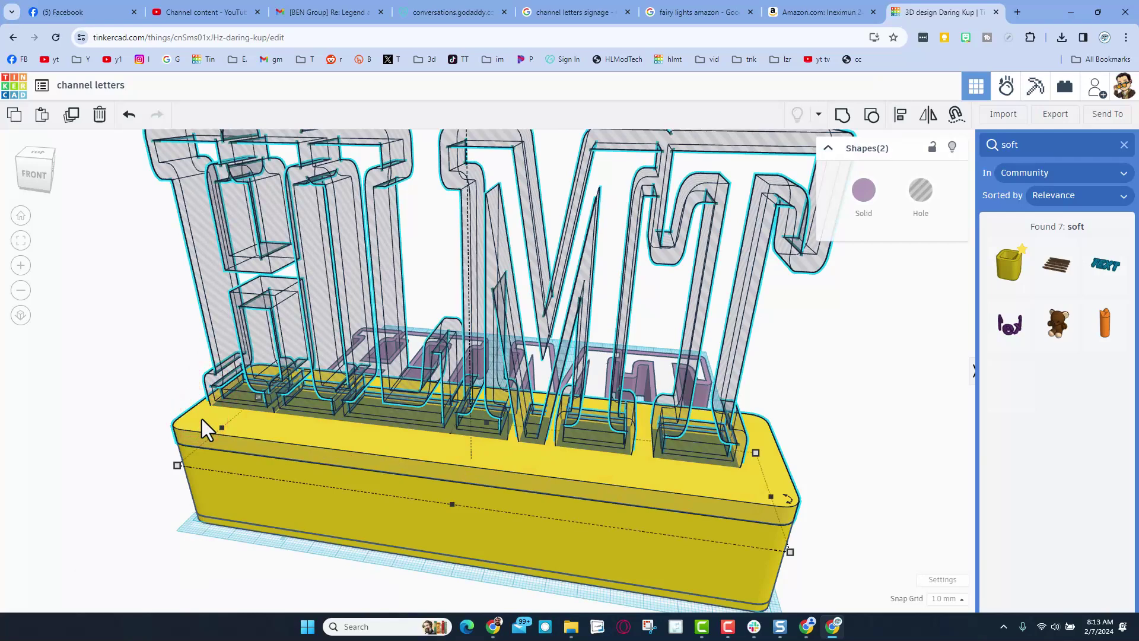
{"action": "key", "text": "ctrl+g"}
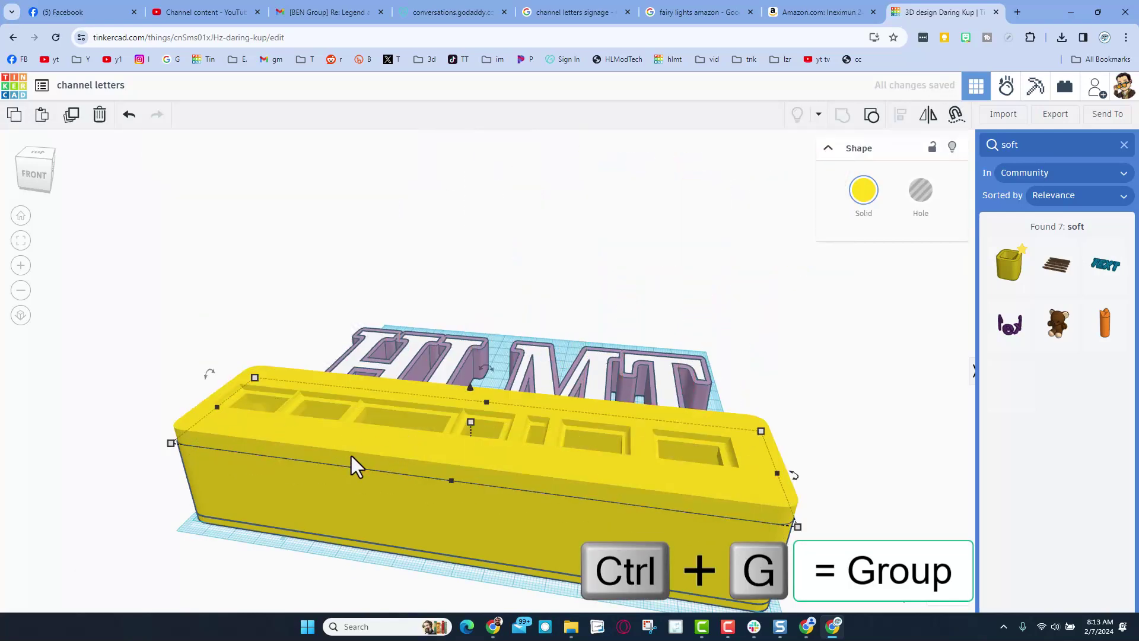
Examine the letter recesses cut into the lid and the purple letters from the front and the side.
{"action": "right_click_drag", "start_coordinate": [342, 454], "coordinate": [264, 453]}
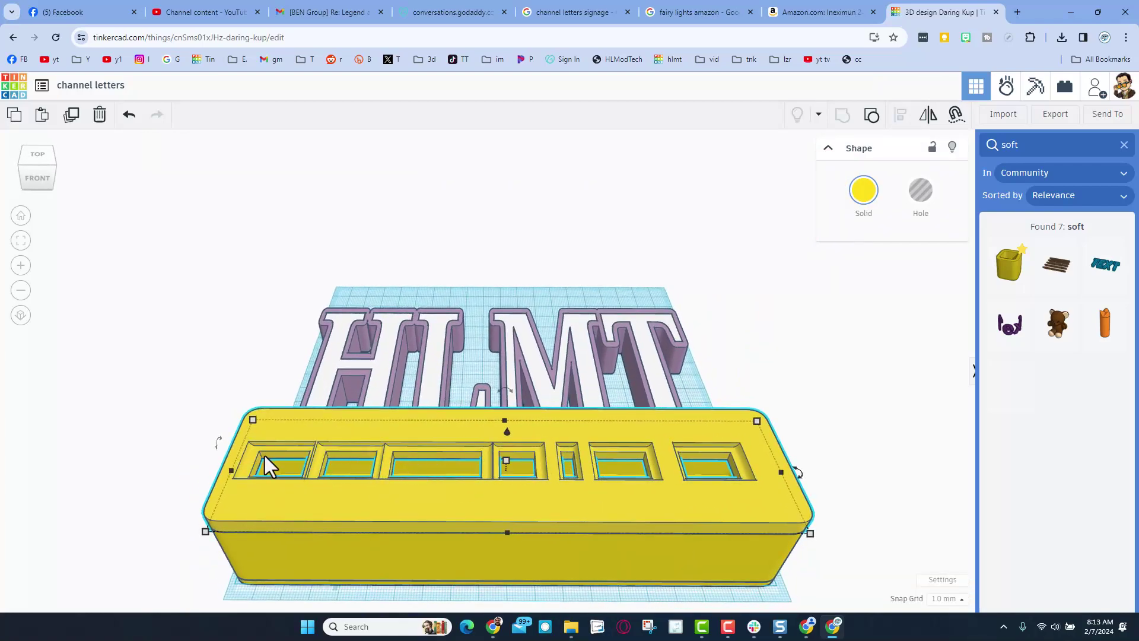
{"action": "right_click_drag", "start_coordinate": [264, 455], "coordinate": [232, 482]}
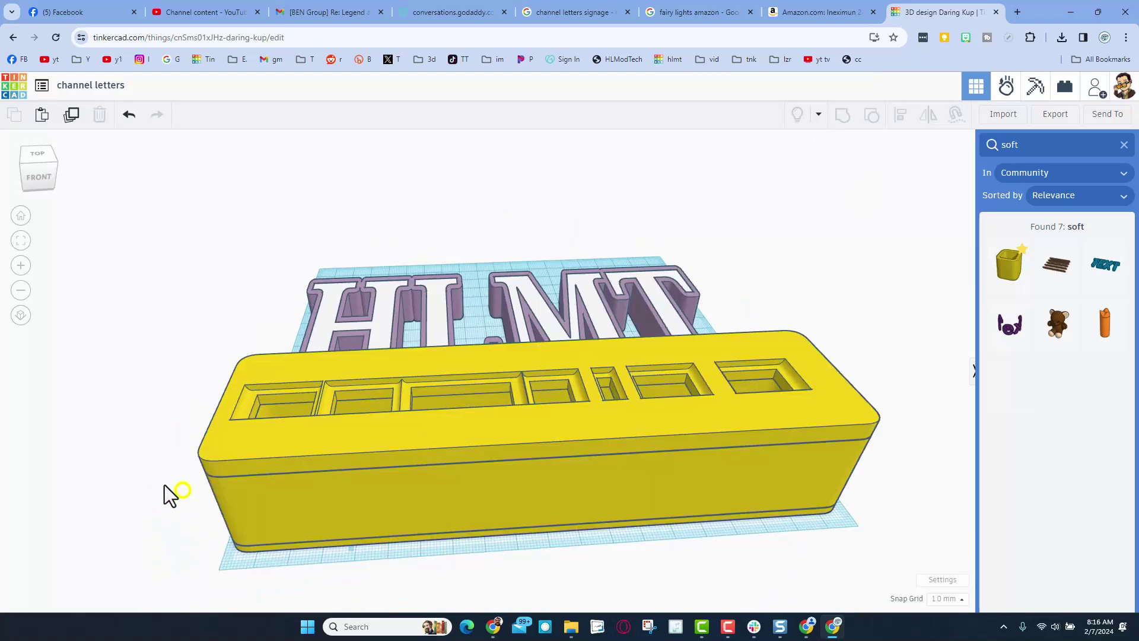
{"action": "right_click_drag", "start_coordinate": [165, 485], "coordinate": [218, 450]}
{"action": "right_click_drag", "start_coordinate": [303, 350], "coordinate": [459, 376]}
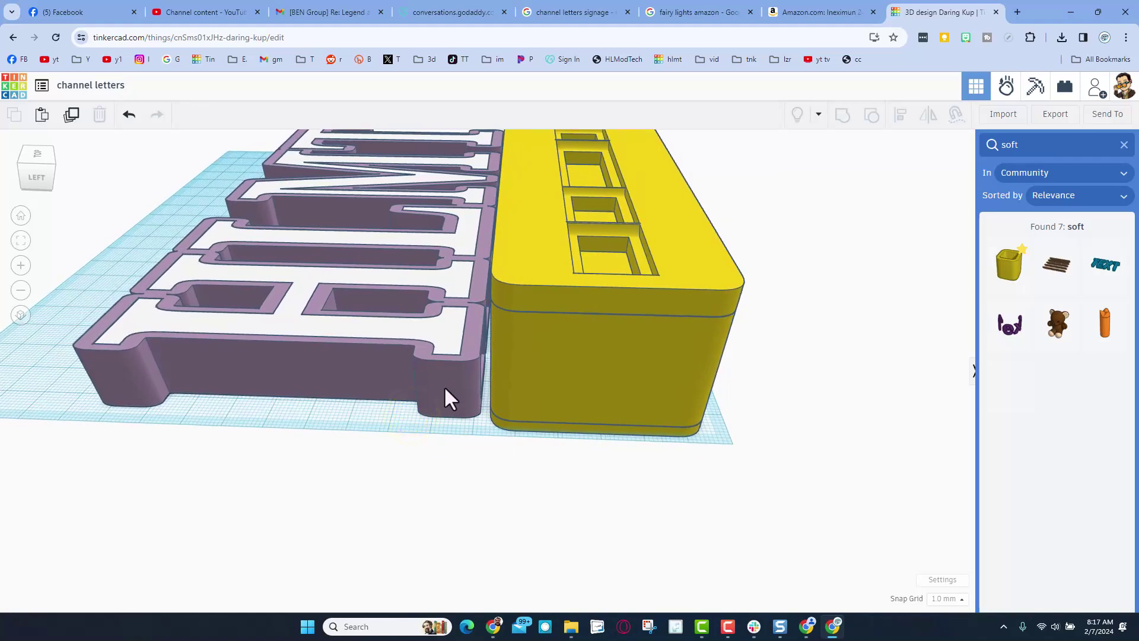
{"action": "right_click_drag", "start_coordinate": [458, 374], "coordinate": [700, 403]}
{"action": "right_click_drag", "start_coordinate": [415, 380], "coordinate": [573, 484]}
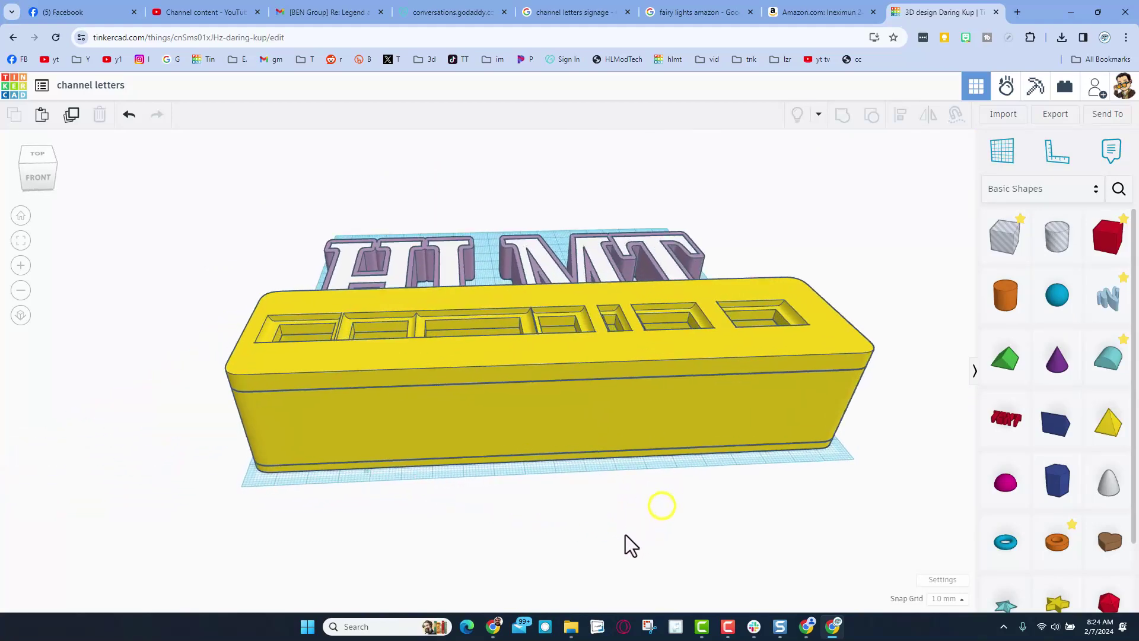
{"action": "right_click_drag", "start_coordinate": [625, 536], "coordinate": [635, 497]}
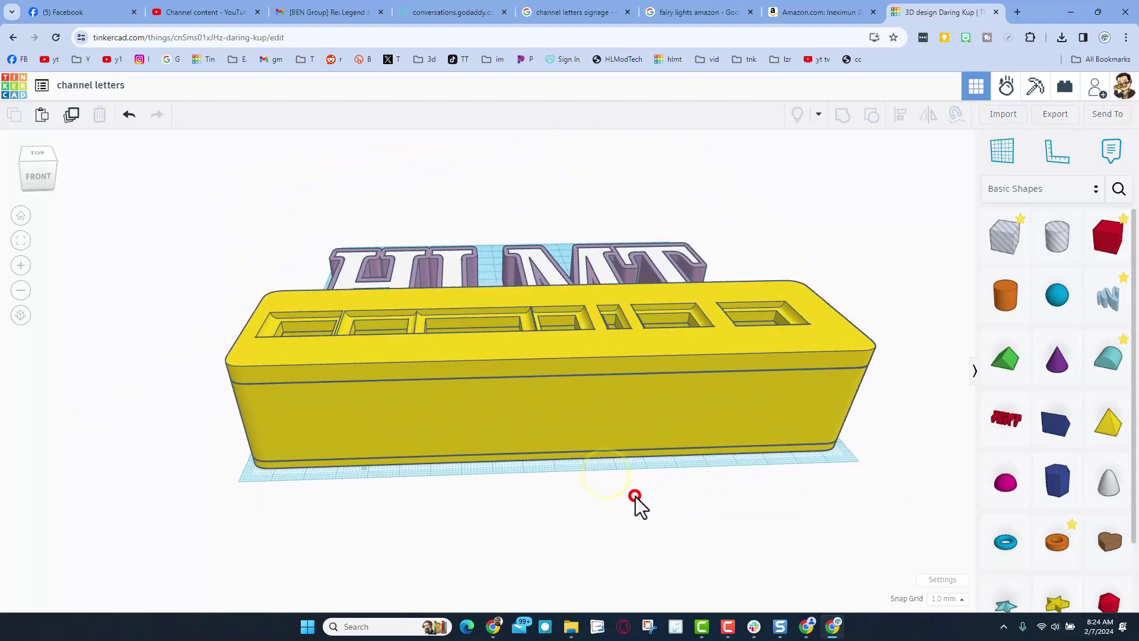
Make the SoftBox base walls see-through and place a workplane on the top face of the bottom plate.
{"action": "left_click", "coordinate": [731, 414]}
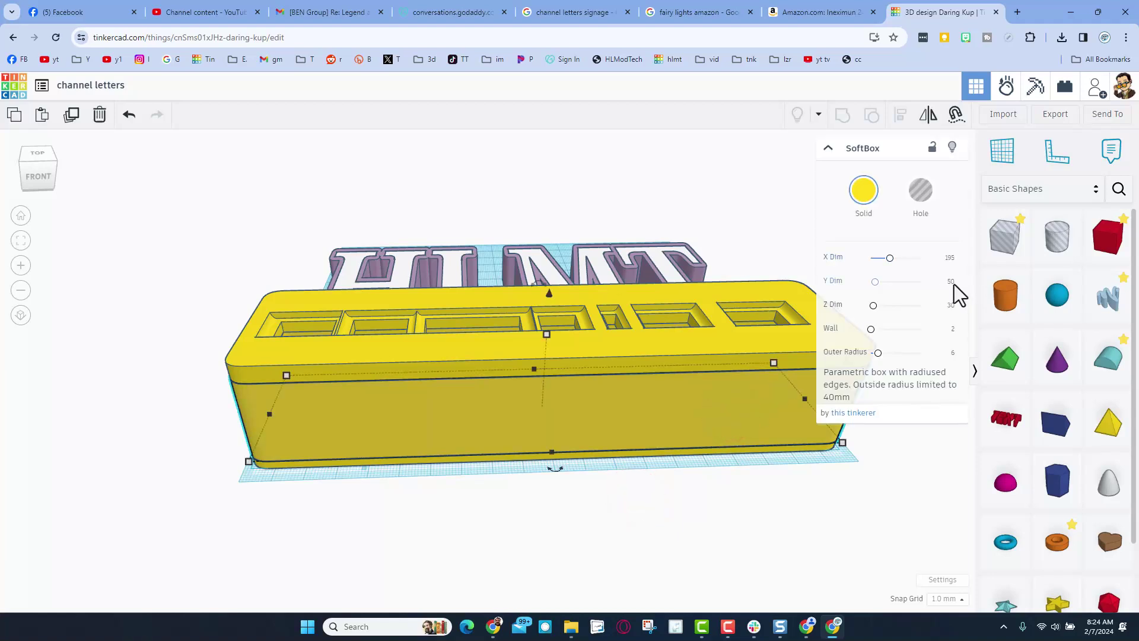
{"action": "left_click", "coordinate": [954, 284]}
{"action": "right_click_drag", "start_coordinate": [613, 422], "coordinate": [380, 383]}
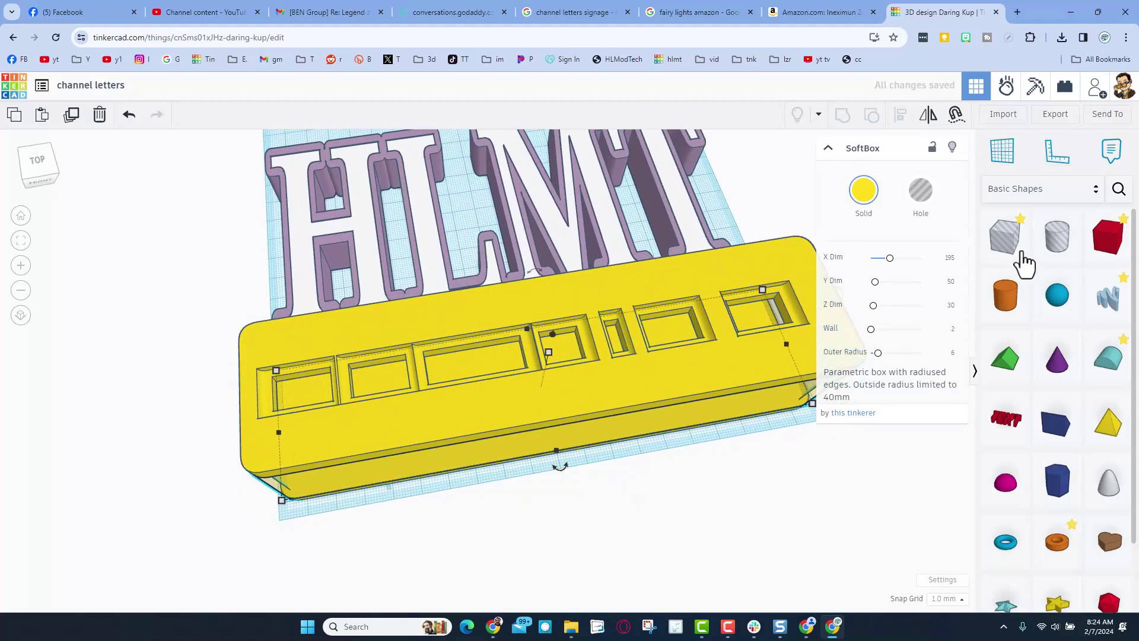
{"action": "key", "text": "w"}
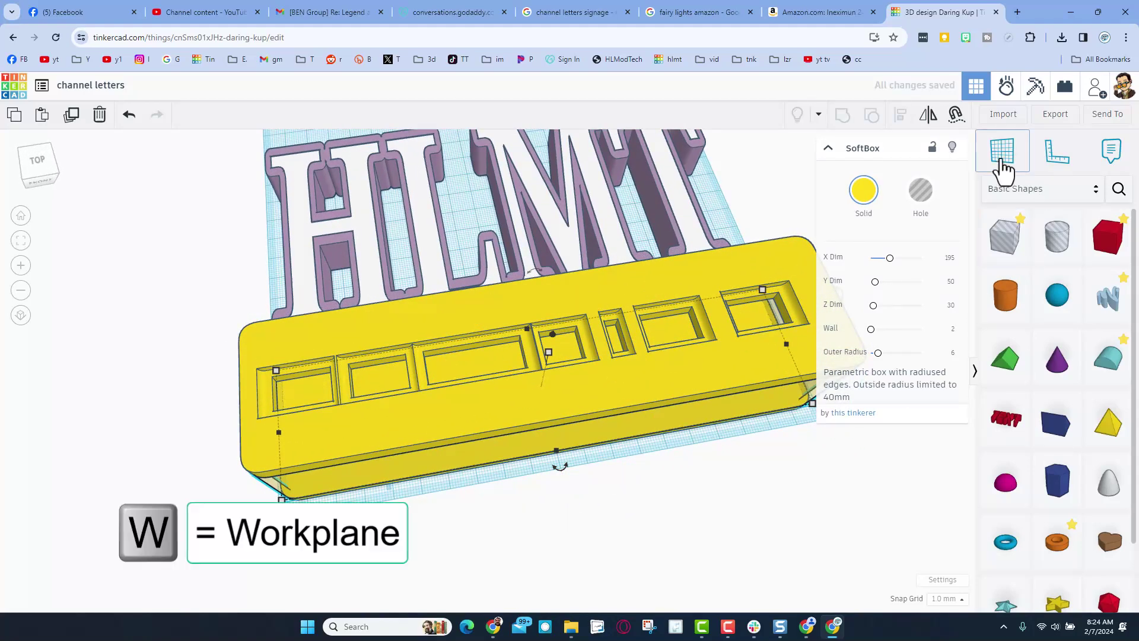
{"action": "left_click", "coordinate": [457, 369]}
{"action": "right_click_drag", "start_coordinate": [507, 403], "coordinate": [495, 499]}
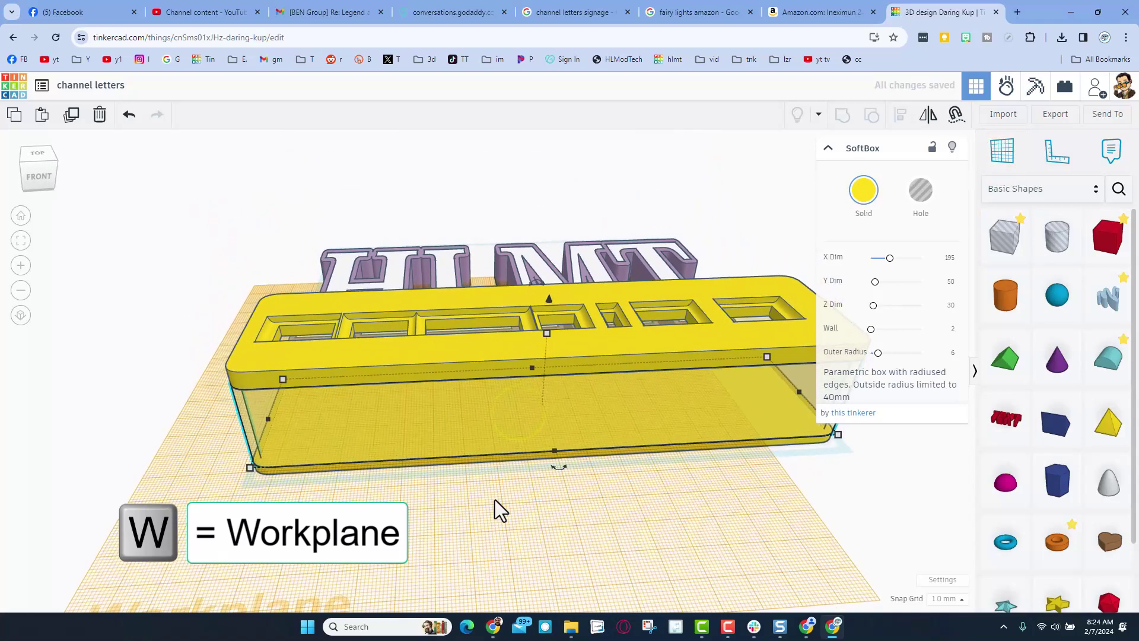
Duplicate the thin bottom plate and drop the copy onto the workplane on top of the original.
{"action": "left_click", "coordinate": [734, 483]}
{"action": "left_click", "coordinate": [788, 442]}
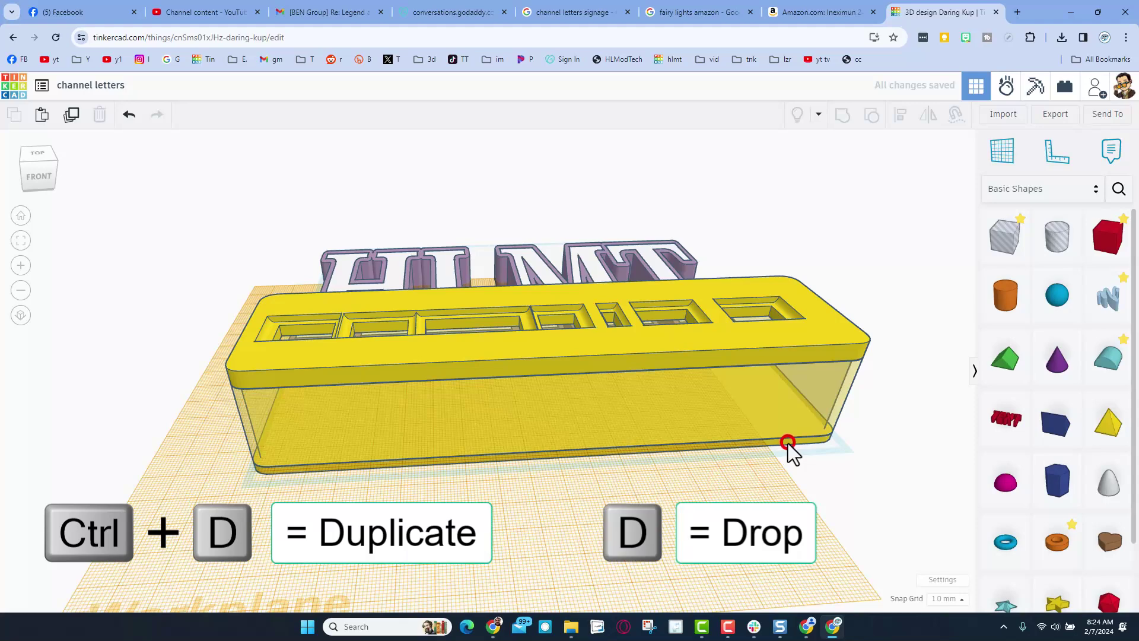
{"action": "key", "text": "d"}
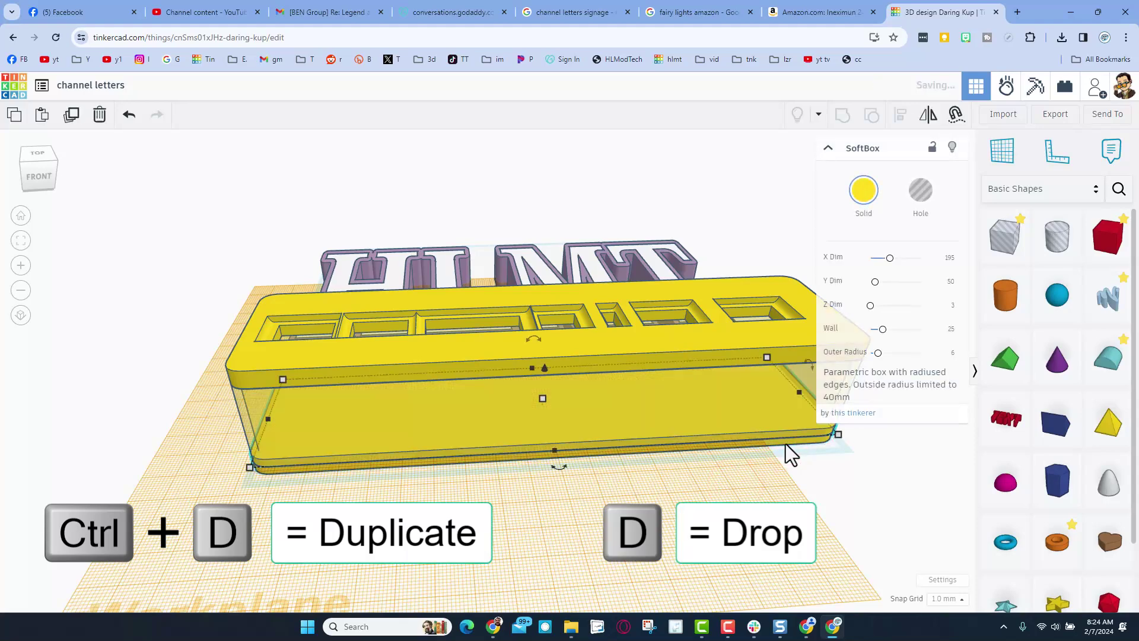
Set the duplicated plate's X Dim to 190.5, Y Dim to 45.5 and Z Dim to 4.5.
{"action": "mouse_move", "coordinate": [290, 468]}
{"action": "right_mouse_down"}
{"action": "mouse_move", "coordinate": [381, 442]}
{"action": "mouse_move", "coordinate": [339, 424]}
{"action": "mouse_move", "coordinate": [266, 474]}
{"action": "mouse_move", "coordinate": [301, 467]}
{"action": "right_mouse_up"}
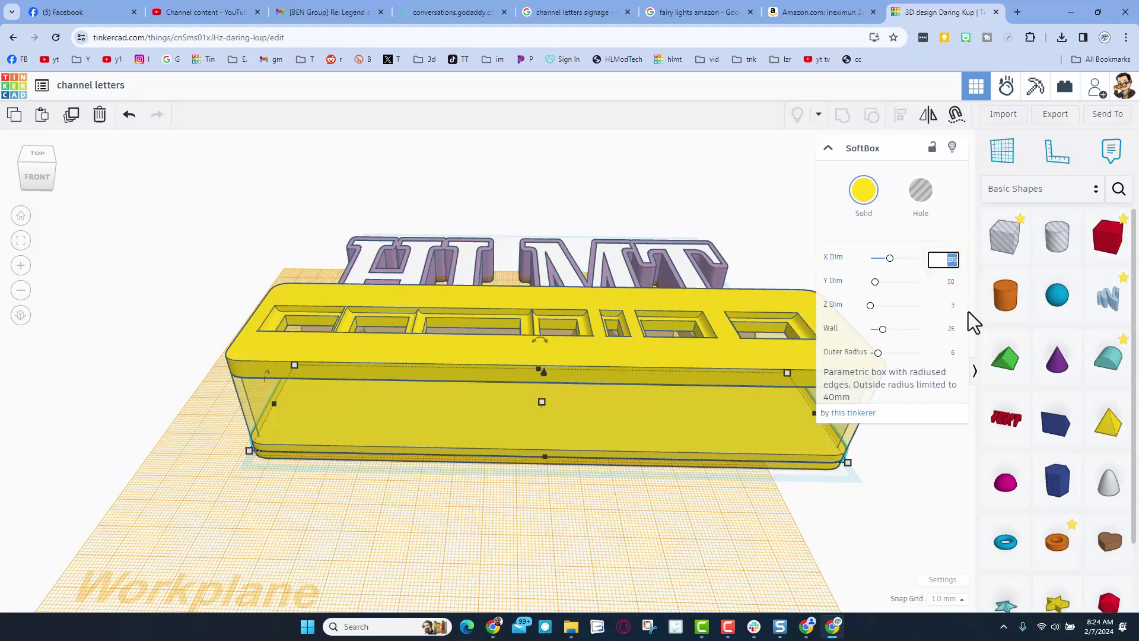
{"action": "key", "text": "BackSpace"}
{"action": "type", "text": "190.5"}
{"action": "key", "text": "Return"}
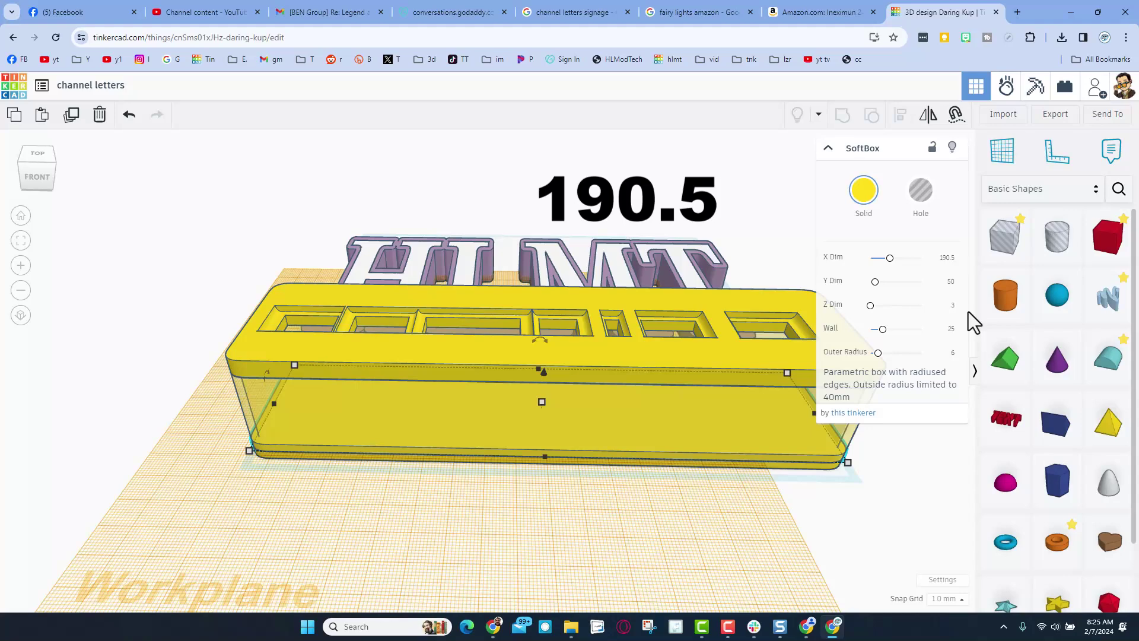
{"action": "left_click", "coordinate": [949, 281]}
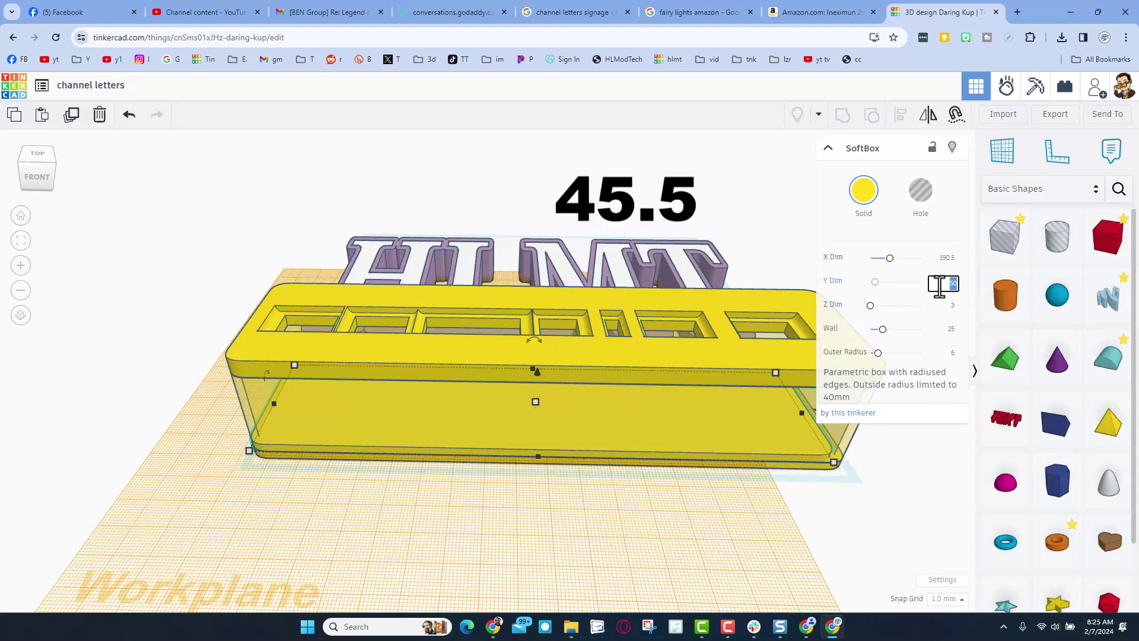
{"action": "type", "text": "45.5"}
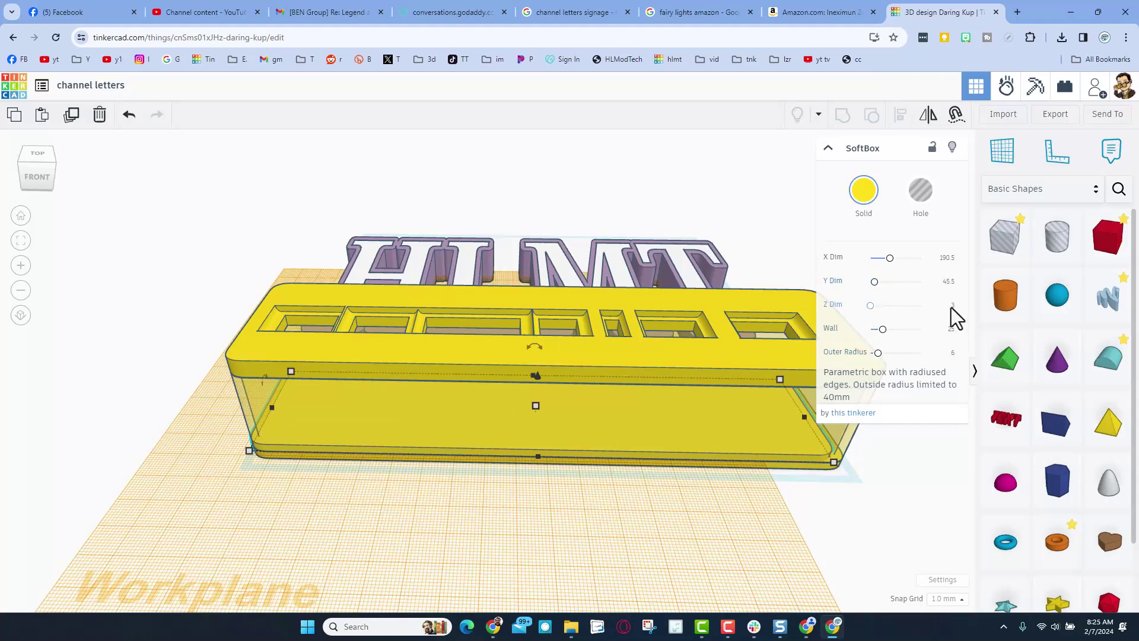
{"action": "type", "text": "4"}
{"action": "key", "text": "Return"}
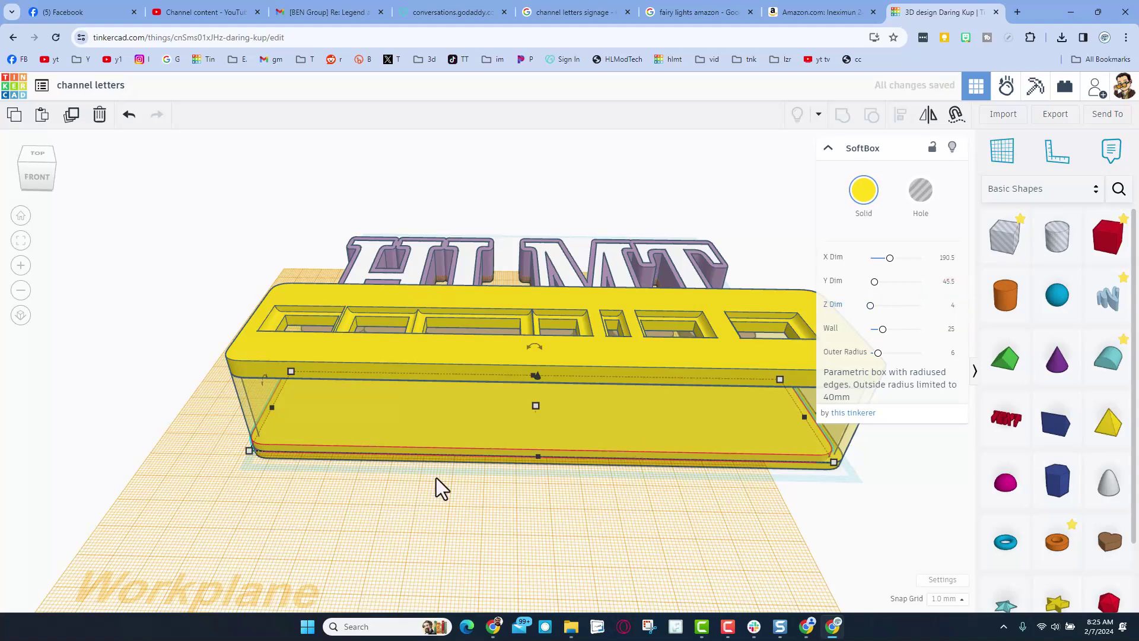
Align the smaller plate with the bottom plate and the base box, centring them along both length and depth.
{"action": "key", "text": "l"}
{"action": "left_click_drag", "start_coordinate": [184, 437], "coordinate": [379, 505]}
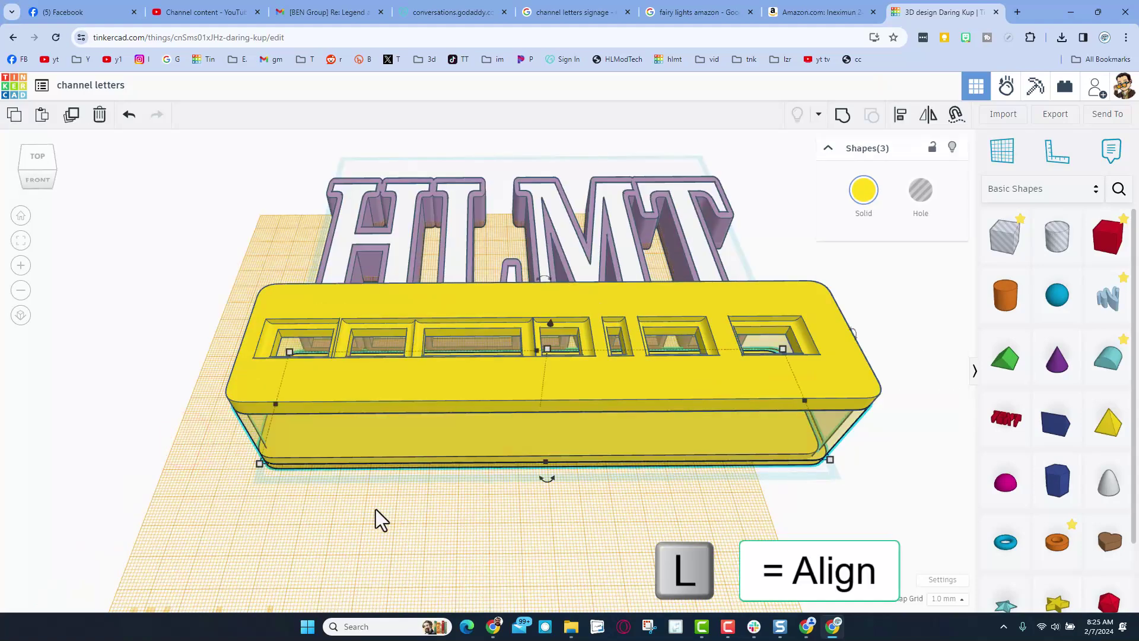
{"action": "left_click", "coordinate": [900, 117]}
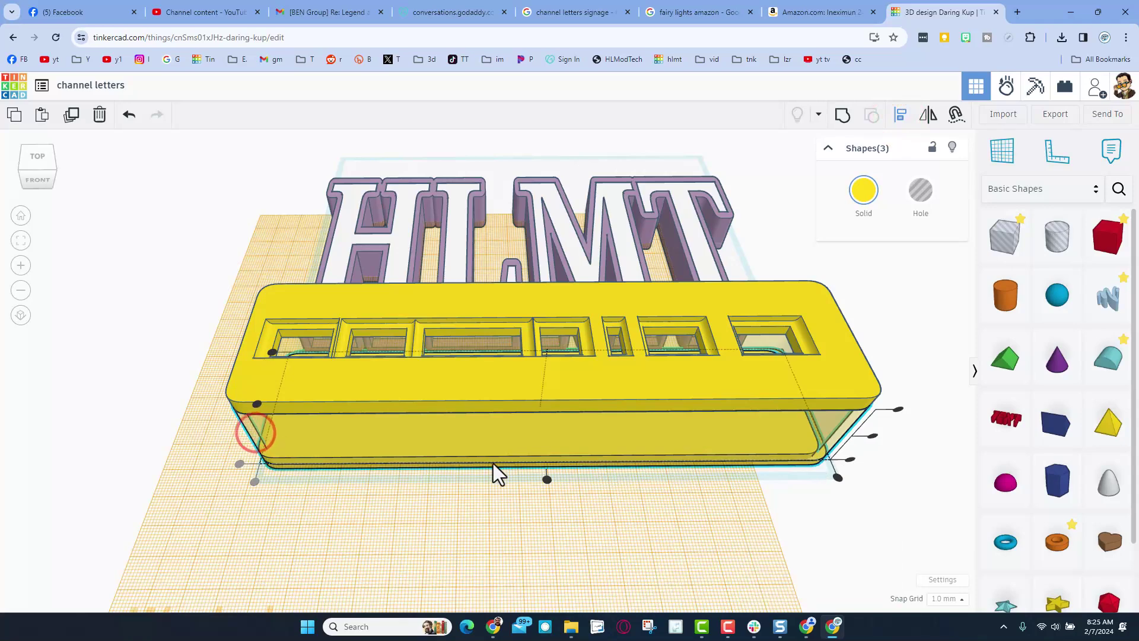
{"action": "left_click", "coordinate": [546, 480]}
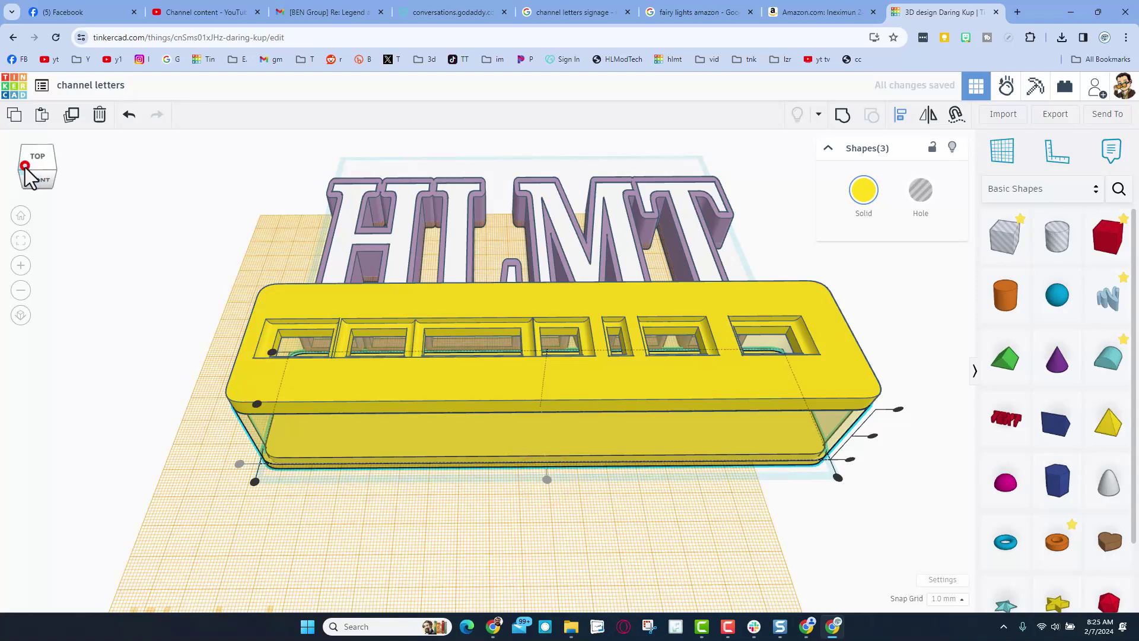
{"action": "left_click_drag", "start_coordinate": [25, 172], "coordinate": [278, 564]}
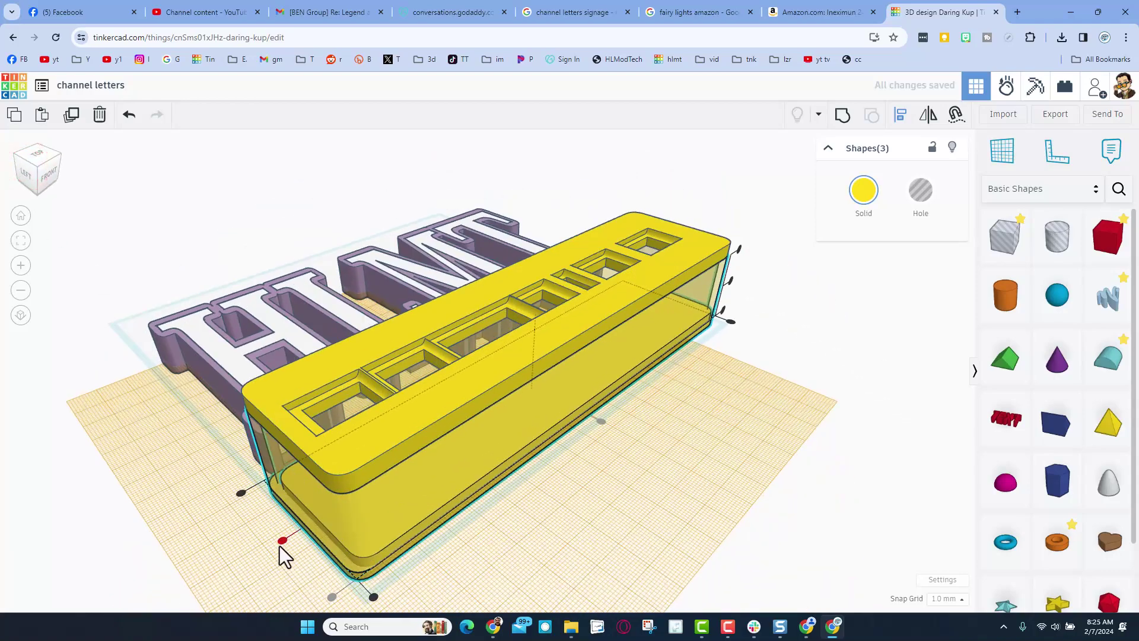
{"action": "left_click", "coordinate": [279, 545]}
{"action": "left_click", "coordinate": [542, 545]}
Return the workplane from the bottom plate to the base grid.
{"action": "right_click_drag", "start_coordinate": [549, 544], "coordinate": [396, 539]}
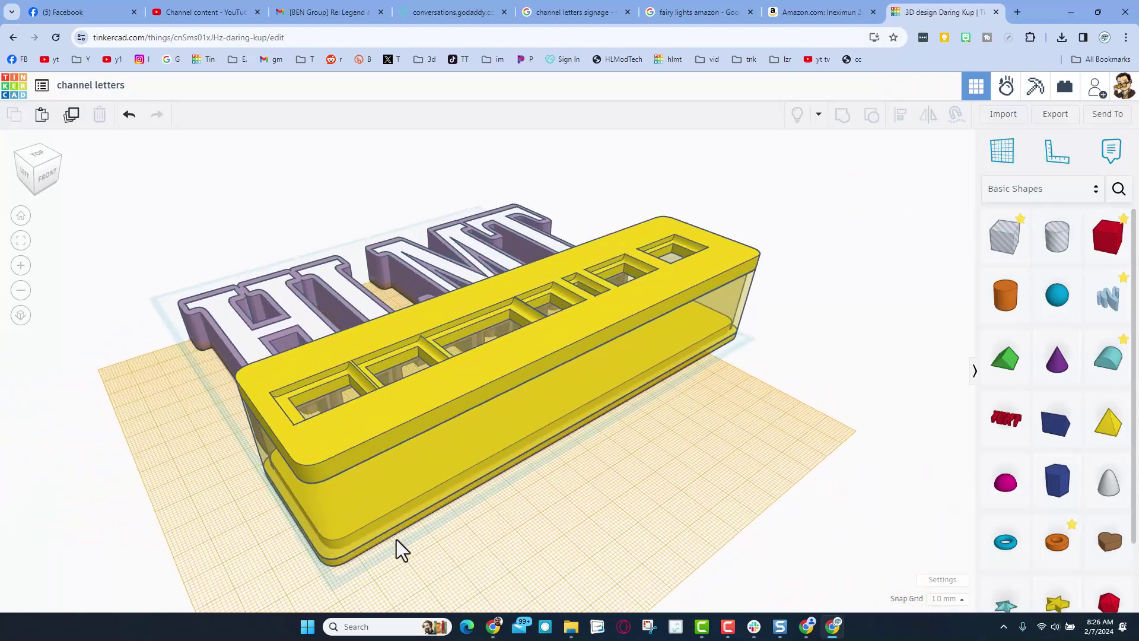
{"action": "key", "text": "w"}
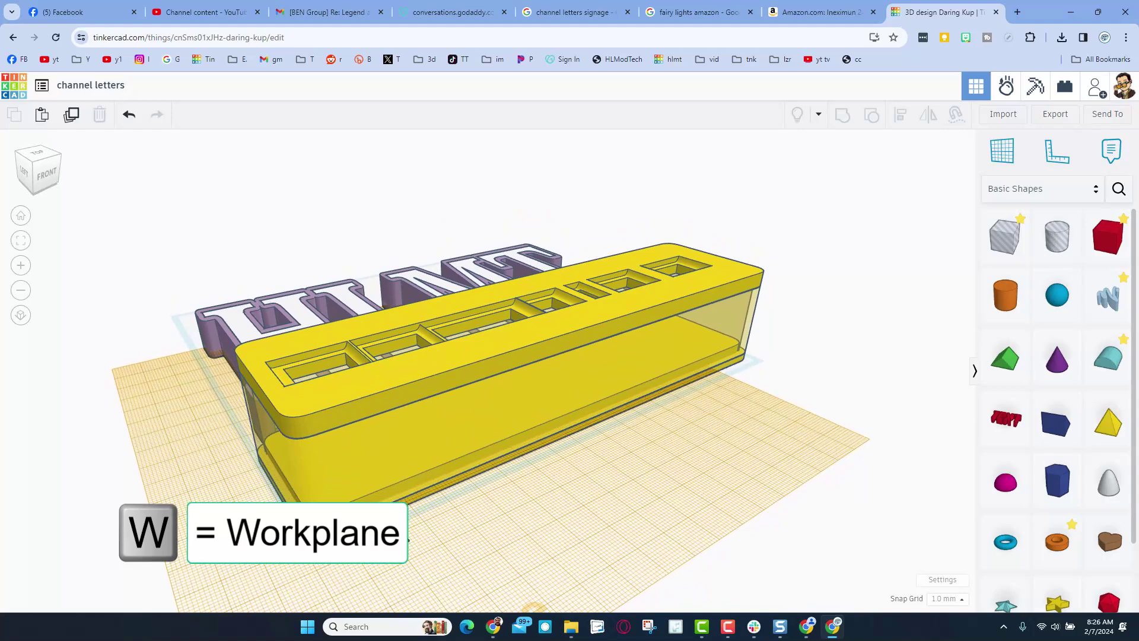
{"action": "left_click", "coordinate": [990, 161]}
{"action": "left_click", "coordinate": [761, 361]}
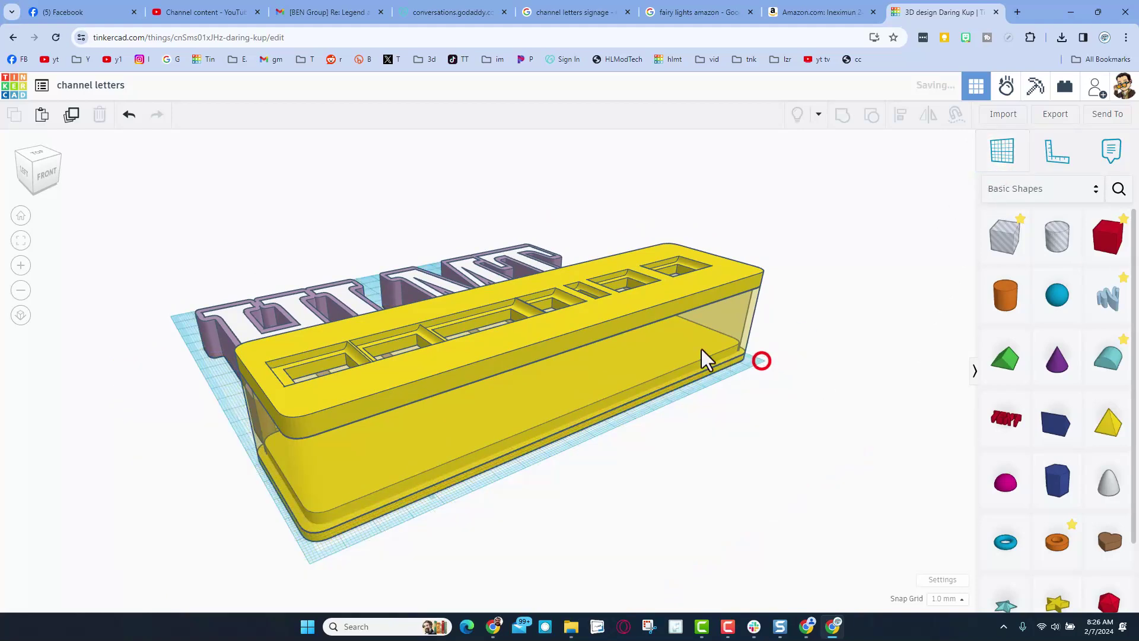
Hide the SoftBox base walls and group the two stacked bottom plates into one stepped base plate.
{"action": "left_click", "coordinate": [610, 328]}
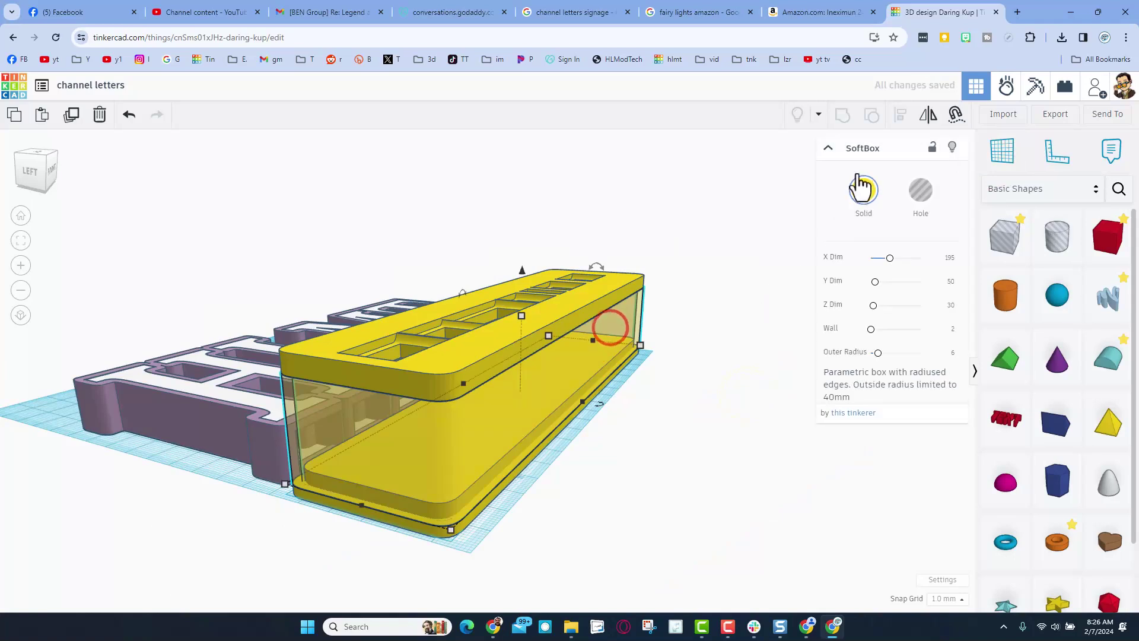
{"action": "left_click", "coordinate": [951, 148]}
{"action": "left_click_drag", "start_coordinate": [605, 493], "coordinate": [490, 452]}
{"action": "key", "text": "ctrl+g"}
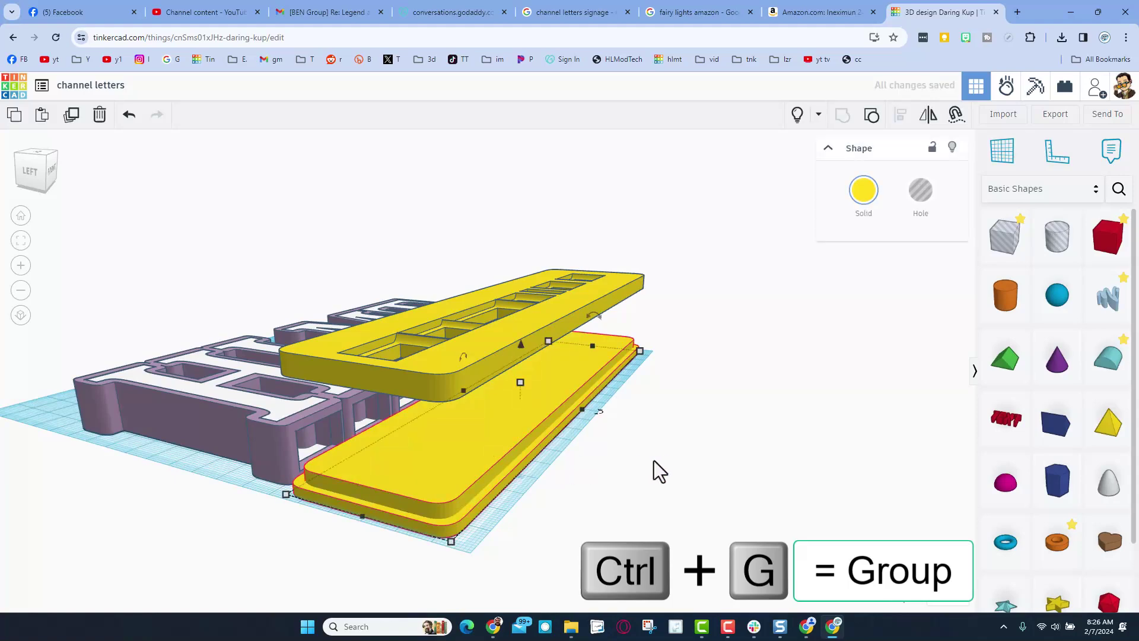
Undo the last change and show the hidden SoftBox walls again.
{"action": "right_click_drag", "start_coordinate": [653, 460], "coordinate": [408, 469]}
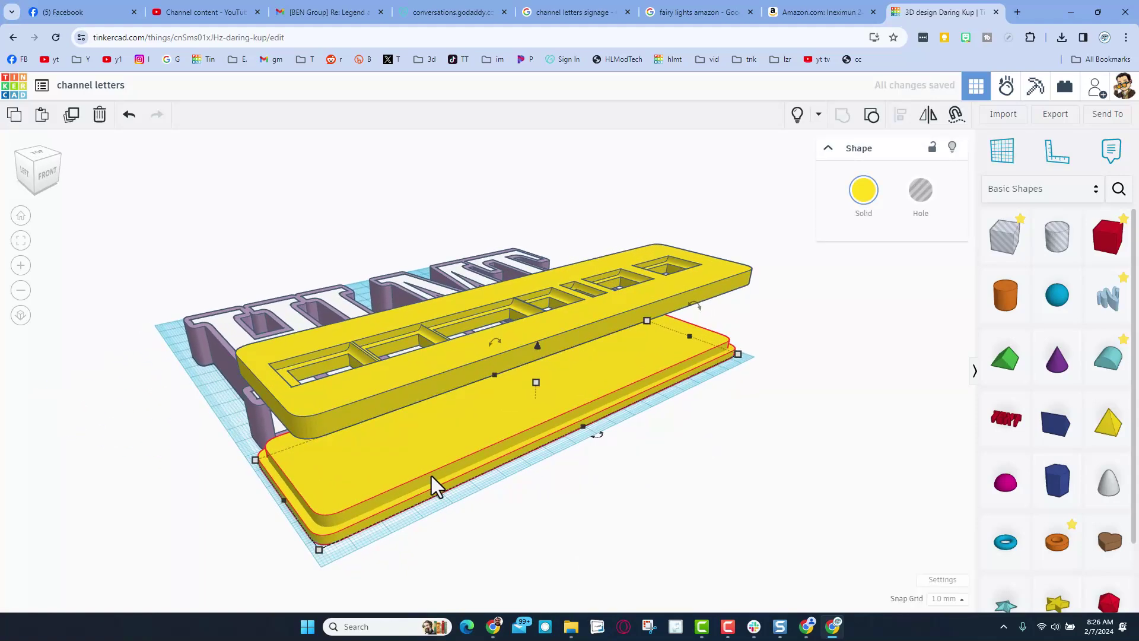
{"action": "key", "text": "ctrl+z"}
{"action": "left_click", "coordinate": [792, 119]}
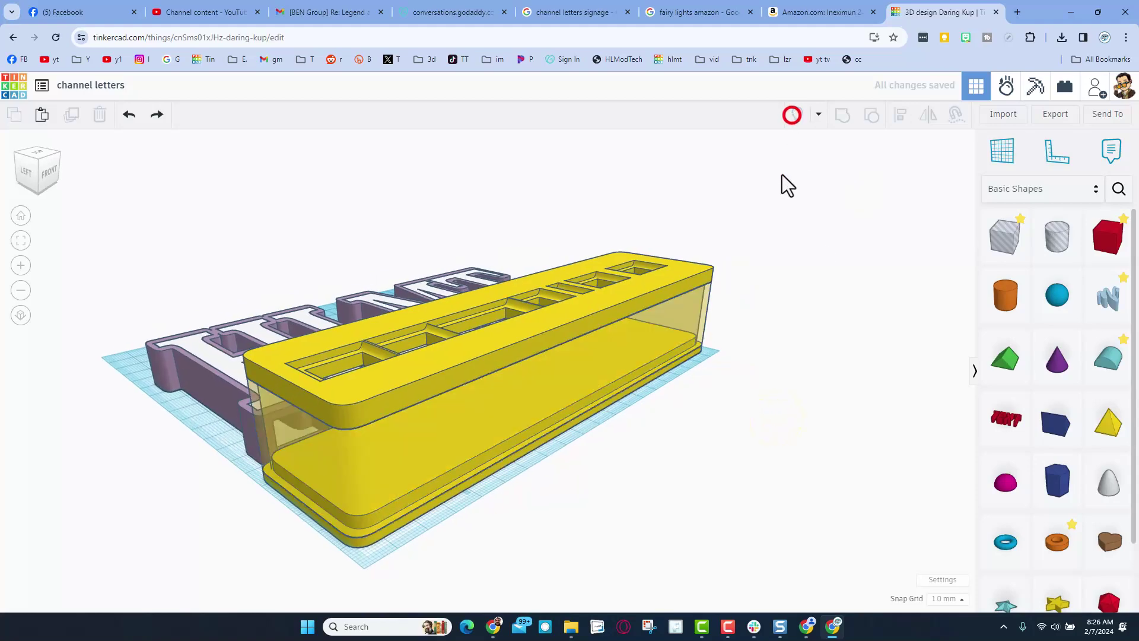
Group the lid with the SoftBox walls into one housing and make it see-through.
{"action": "left_click_drag", "start_coordinate": [734, 241], "coordinate": [693, 304]}
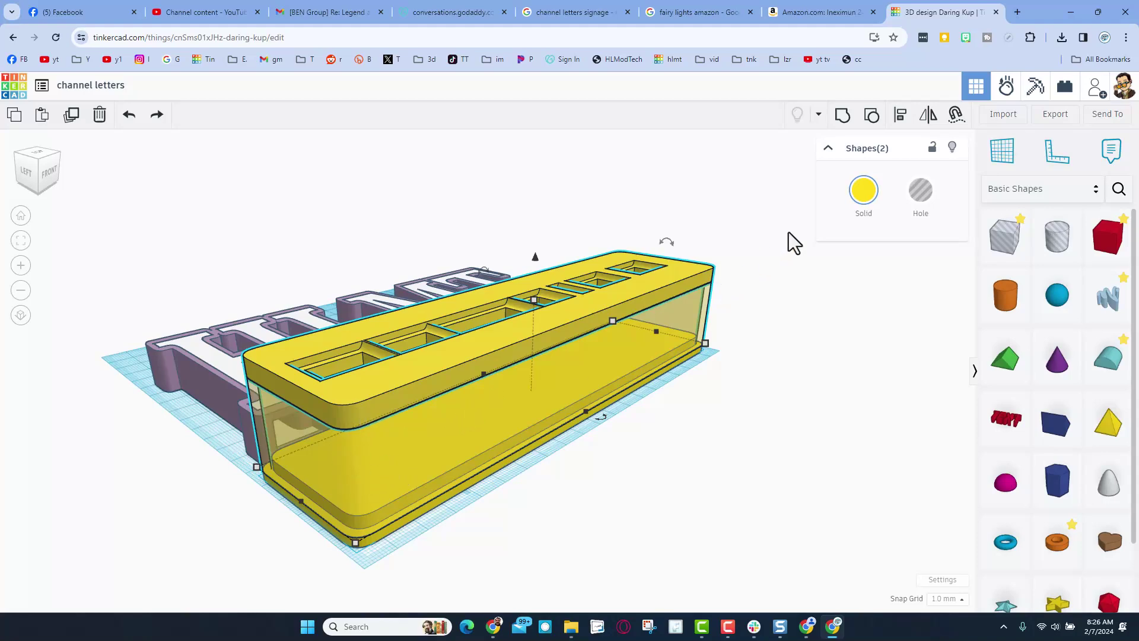
{"action": "left_click", "coordinate": [842, 114]}
{"action": "right_click_drag", "start_coordinate": [718, 345], "coordinate": [714, 386]}
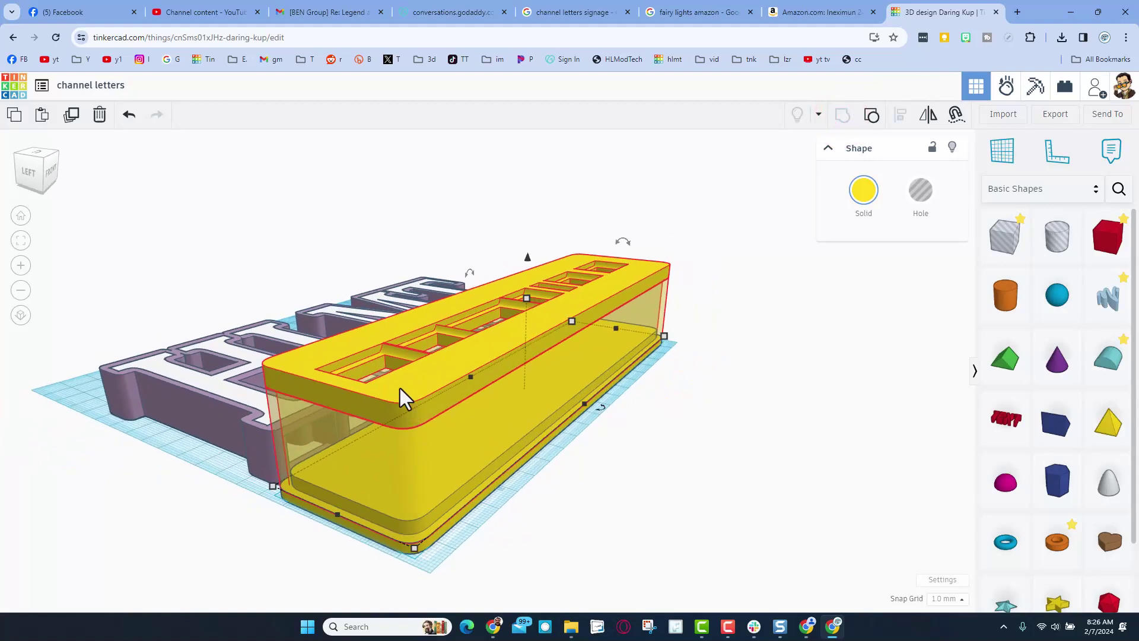
{"action": "key", "text": "ctrl+z"}
{"action": "right_click_drag", "start_coordinate": [436, 401], "coordinate": [485, 418]}
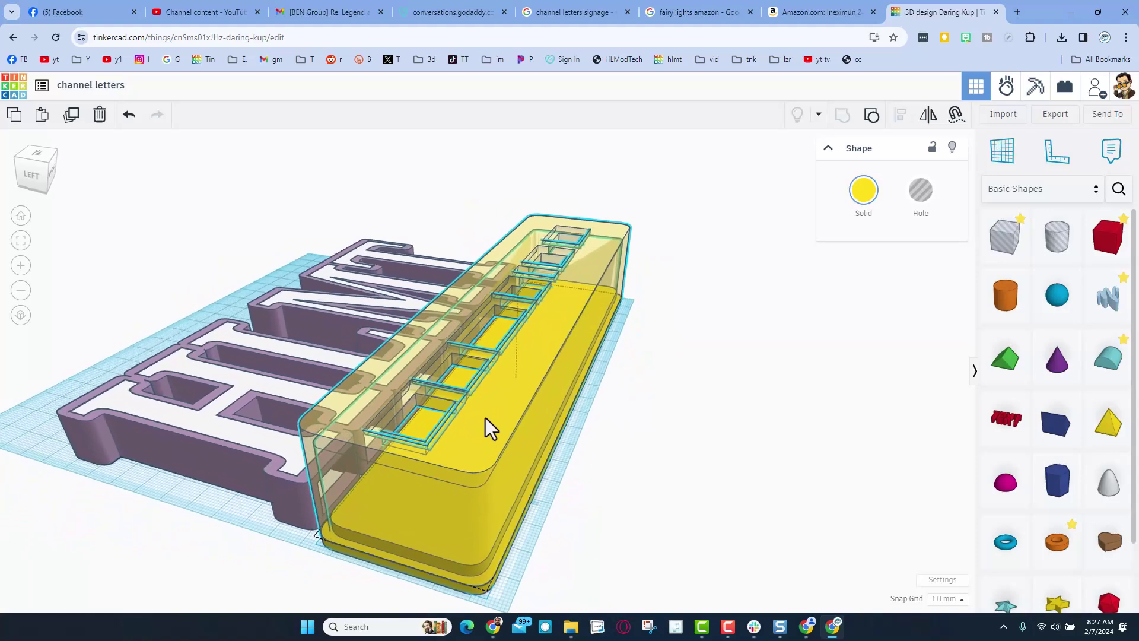
Turn off the transparency of the yellow housing and drop it onto the workplane.
{"action": "left_click", "coordinate": [862, 196]}
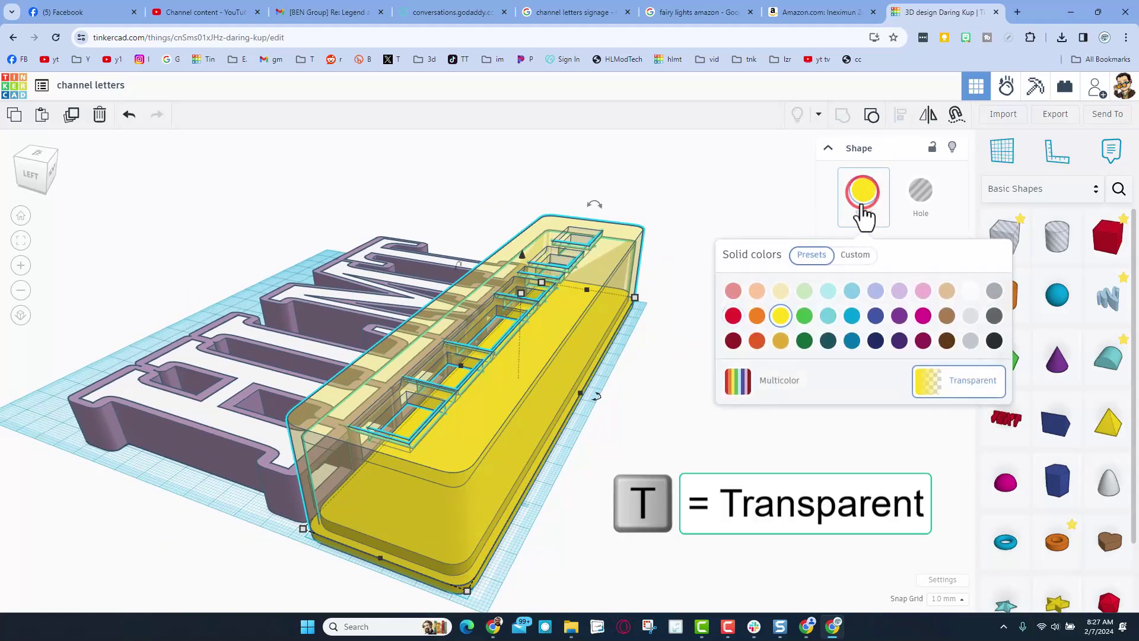
{"action": "left_click", "coordinate": [956, 385]}
{"action": "right_click_drag", "start_coordinate": [489, 435], "coordinate": [692, 455]}
{"action": "key", "text": "d"}
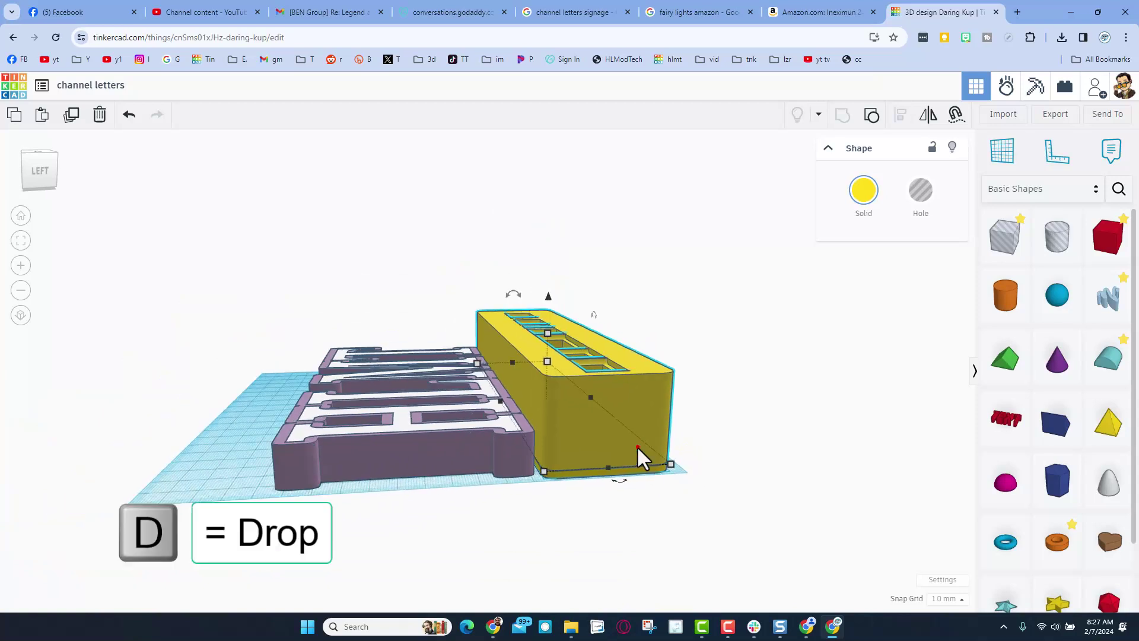
Move the housing off the bottom plate to the opposite side of the HLMT letters.
{"action": "left_click_drag", "start_coordinate": [631, 444], "coordinate": [195, 448]}
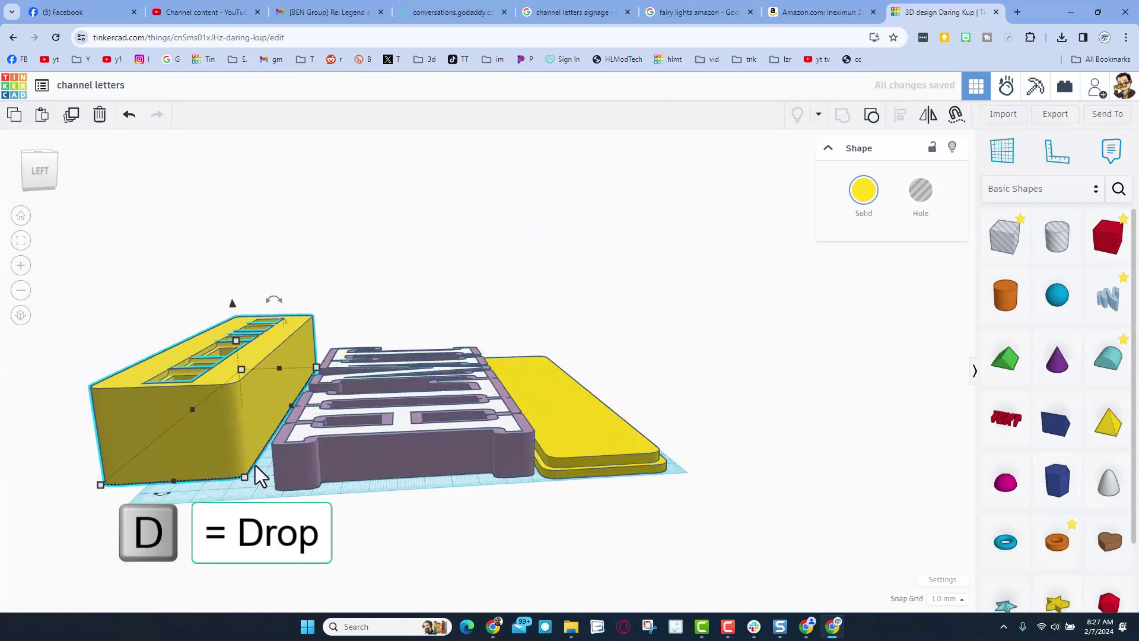
{"action": "left_click", "coordinate": [433, 521]}
{"action": "right_click_drag", "start_coordinate": [319, 513], "coordinate": [505, 503]}
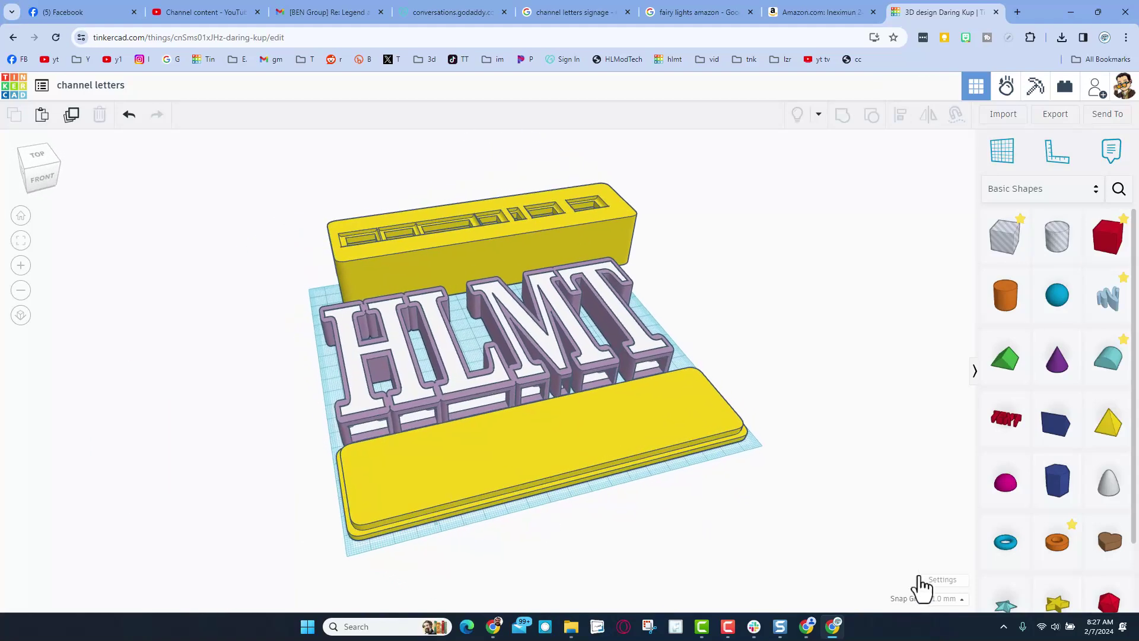
Enlarge the workplane to a width of 300 mm and a length of 300 mm.
{"action": "left_click", "coordinate": [941, 579]}
{"action": "left_click", "coordinate": [553, 434]}
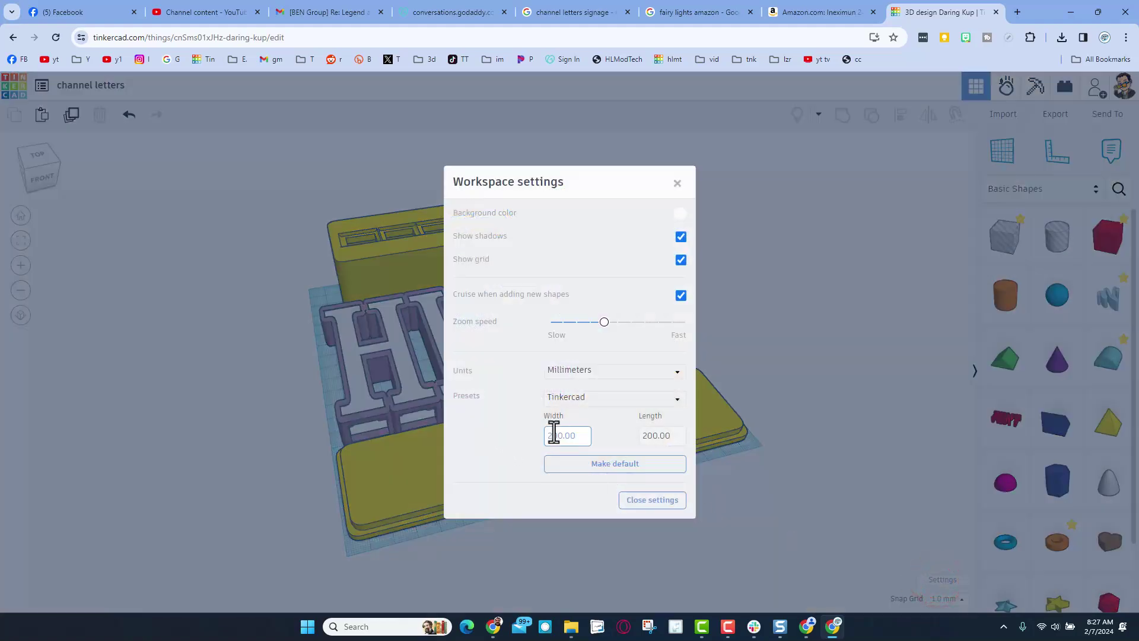
{"action": "key", "text": "Delete"}
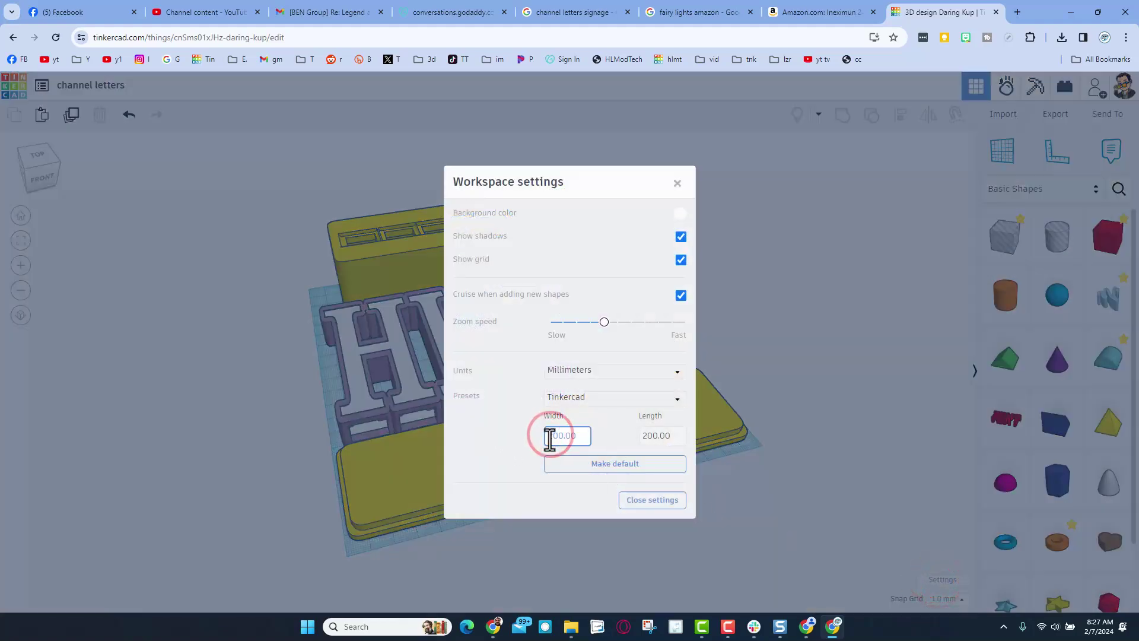
{"action": "type", "text": "3"}
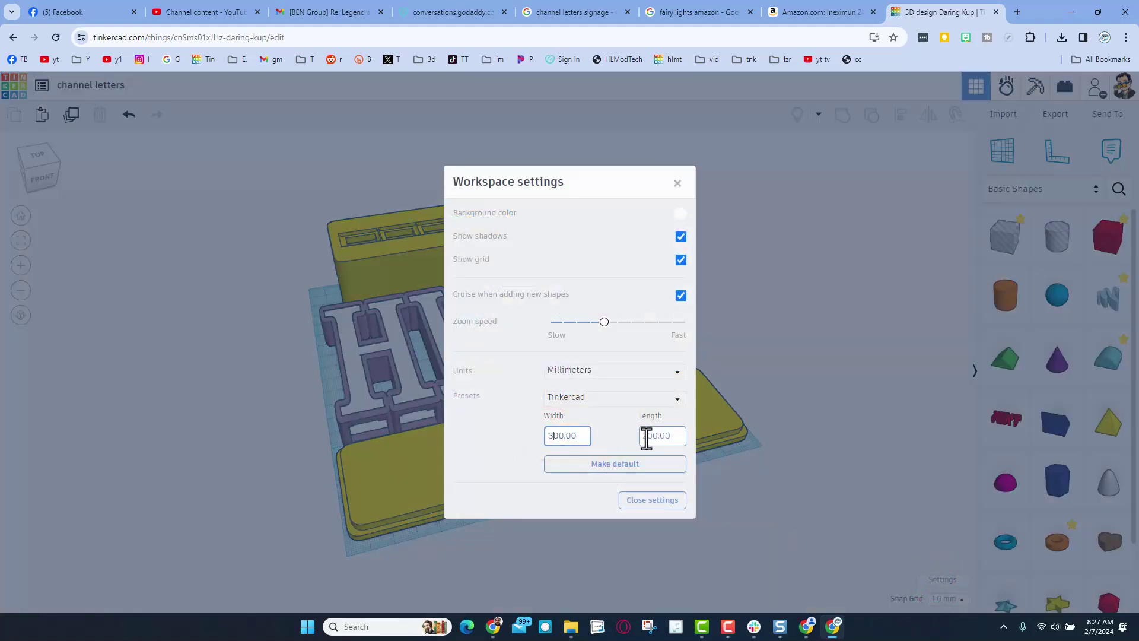
{"action": "left_click", "coordinate": [648, 437]}
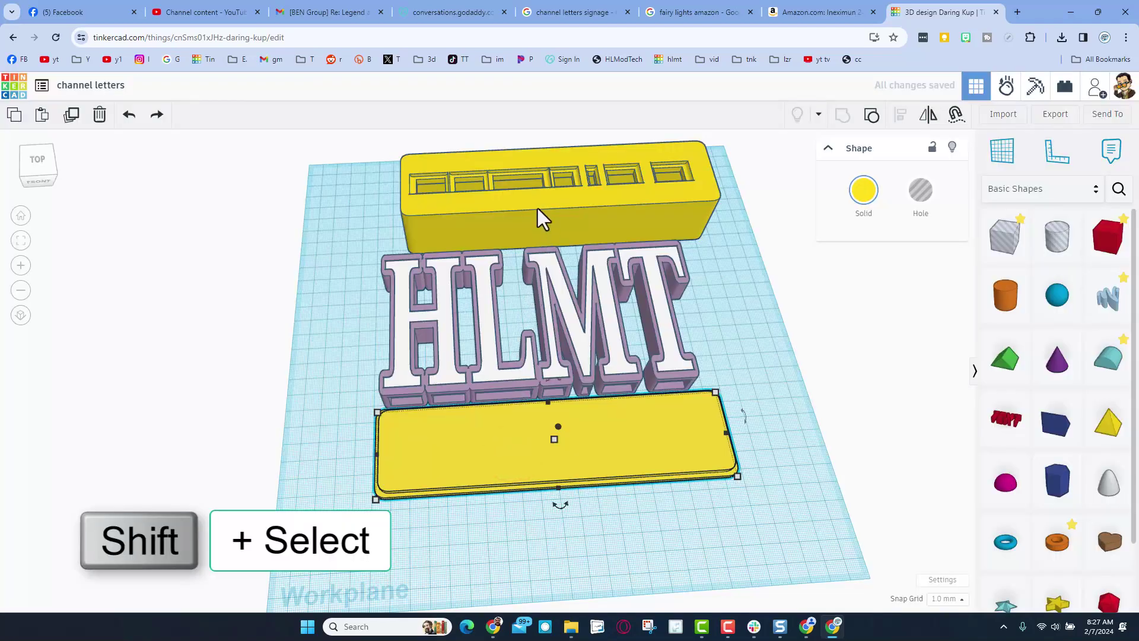
Align the housing with the stepped bottom plate on their lengthwise centre, keeping the plate as the fixed reference.
{"action": "left_click", "coordinate": [538, 209], "text": "shift"}
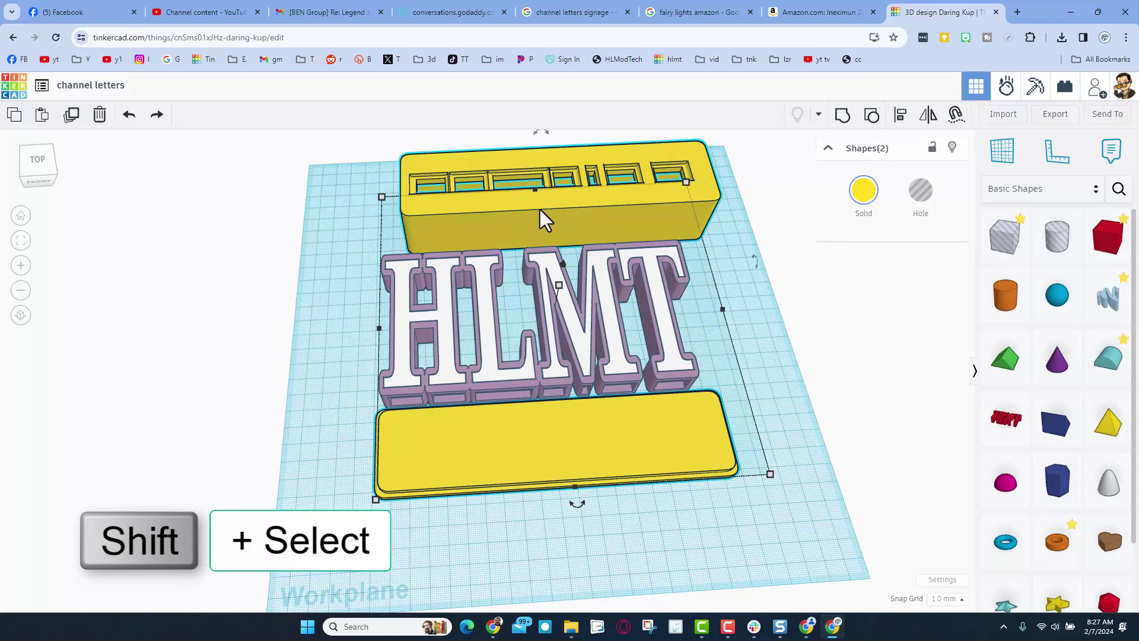
{"action": "key", "text": "l"}
{"action": "left_click", "coordinate": [550, 453]}
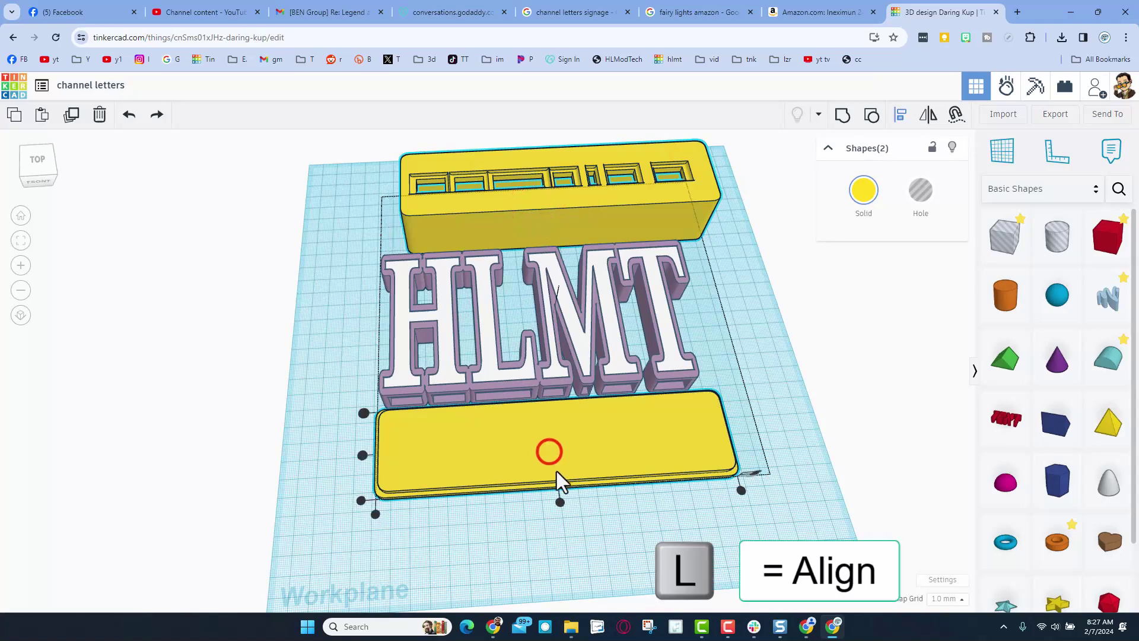
{"action": "left_click", "coordinate": [560, 501]}
{"action": "left_click", "coordinate": [567, 522]}
{"action": "right_click_drag", "start_coordinate": [709, 460], "coordinate": [735, 443]}
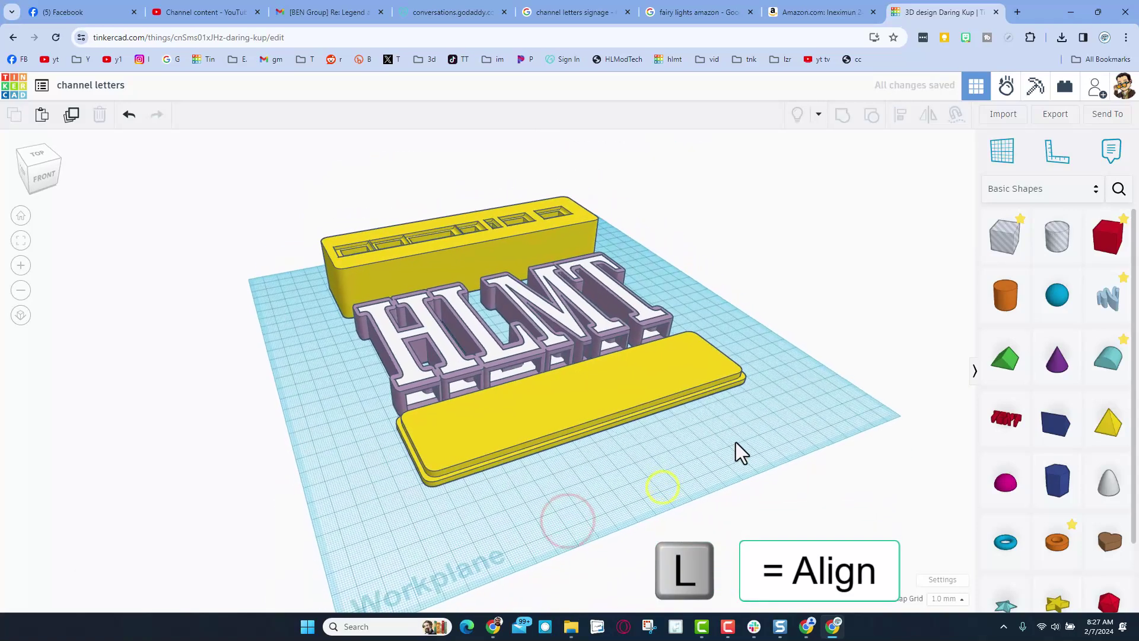
Export only the stepped bottom plate as channel letters a.stl into the 3dmodeling folder.
{"action": "left_click", "coordinate": [672, 360]}
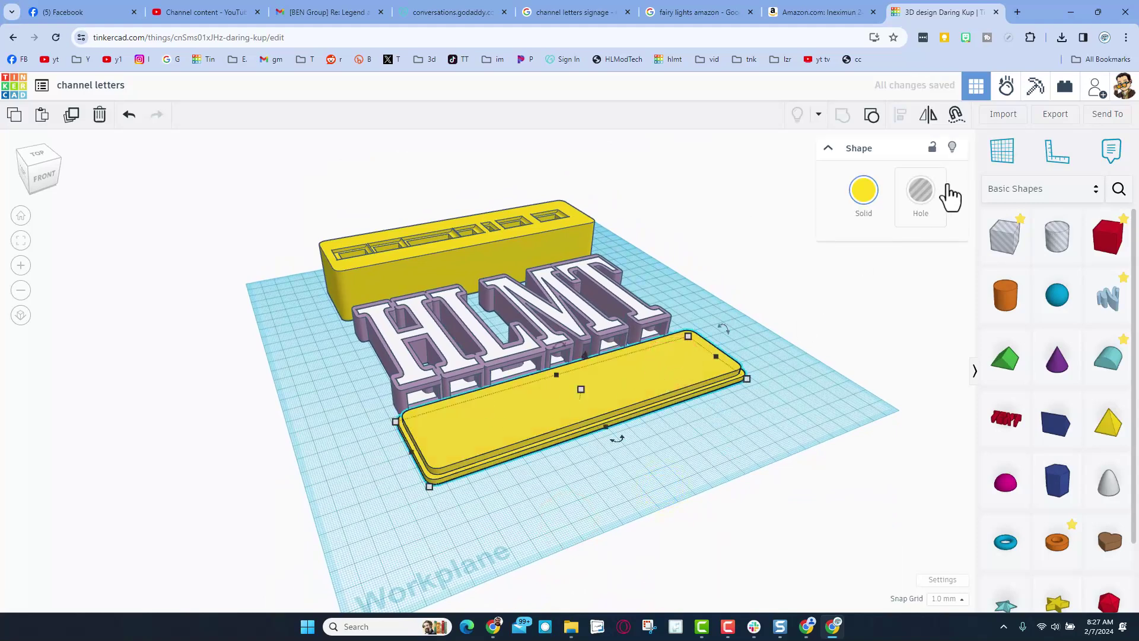
{"action": "left_click", "coordinate": [1053, 118]}
{"action": "left_click", "coordinate": [630, 363]}
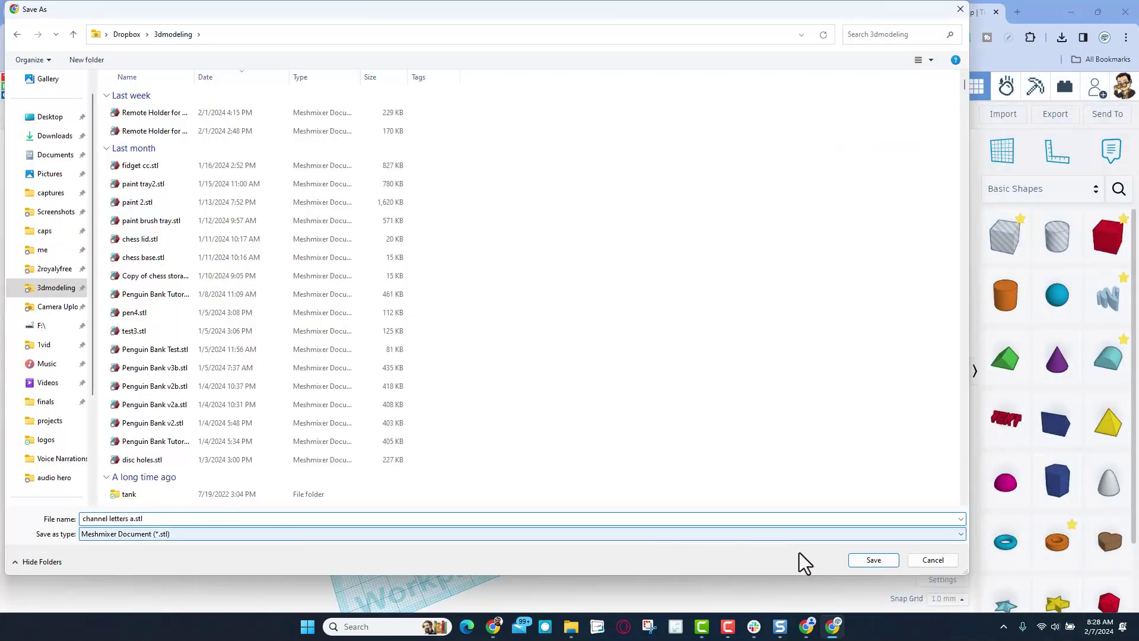
{"action": "left_click", "coordinate": [874, 559]}
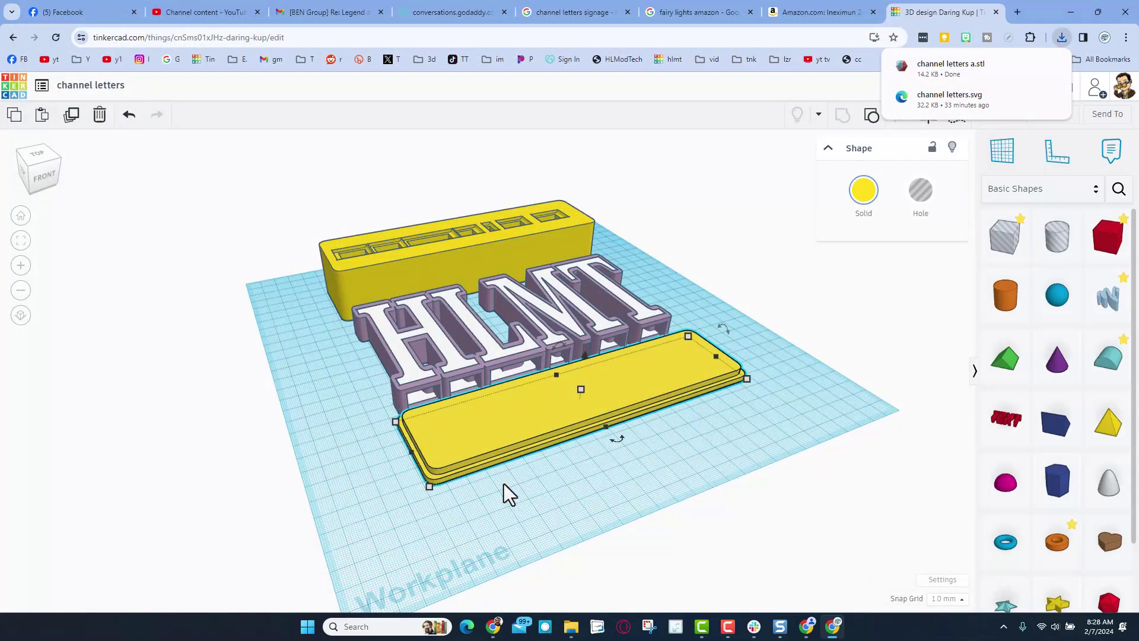
{"action": "right_click_drag", "start_coordinate": [504, 483], "coordinate": [542, 522]}
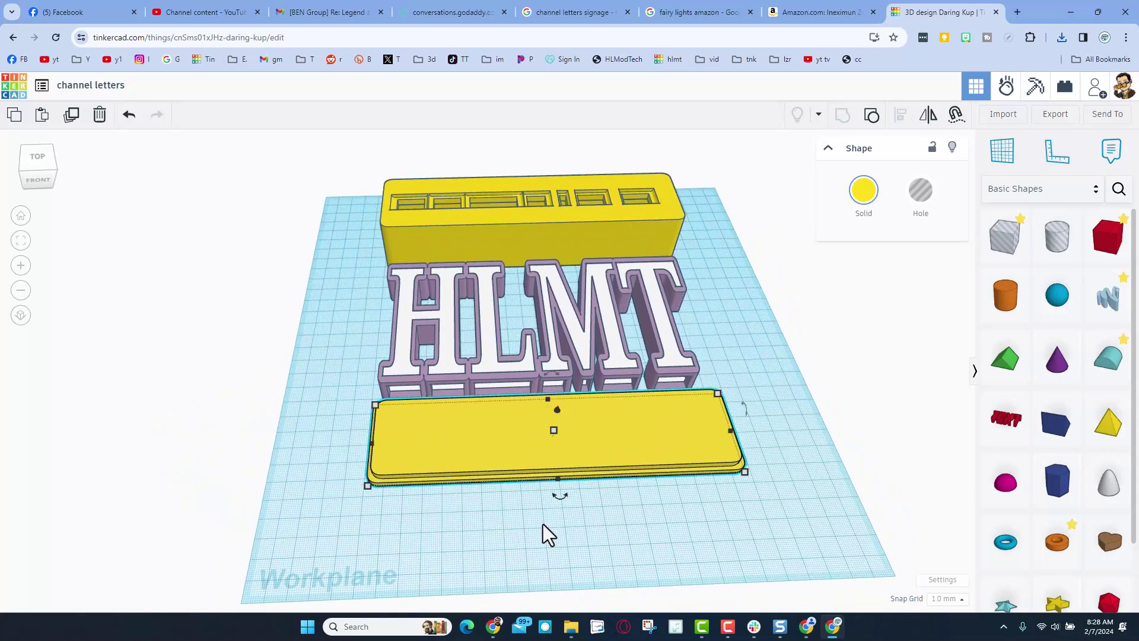
{"action": "left_click", "coordinate": [621, 472]}
{"action": "right_click_drag", "start_coordinate": [621, 472], "coordinate": [752, 465]}
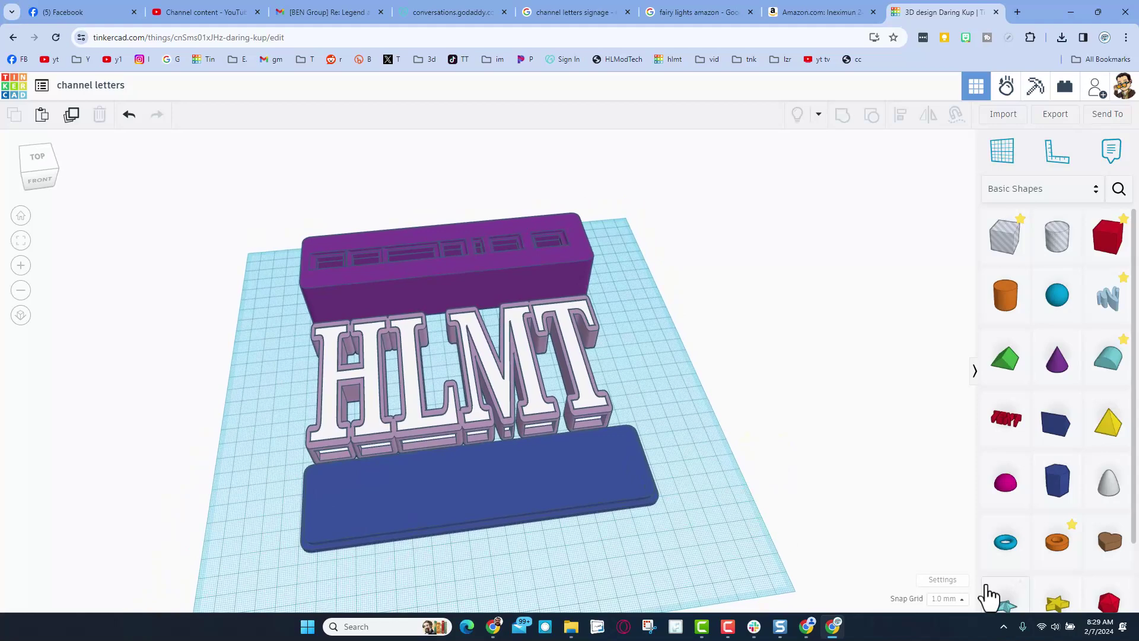
Change the workspace background to light pink and hide the grid.
{"action": "left_click", "coordinate": [940, 581]}
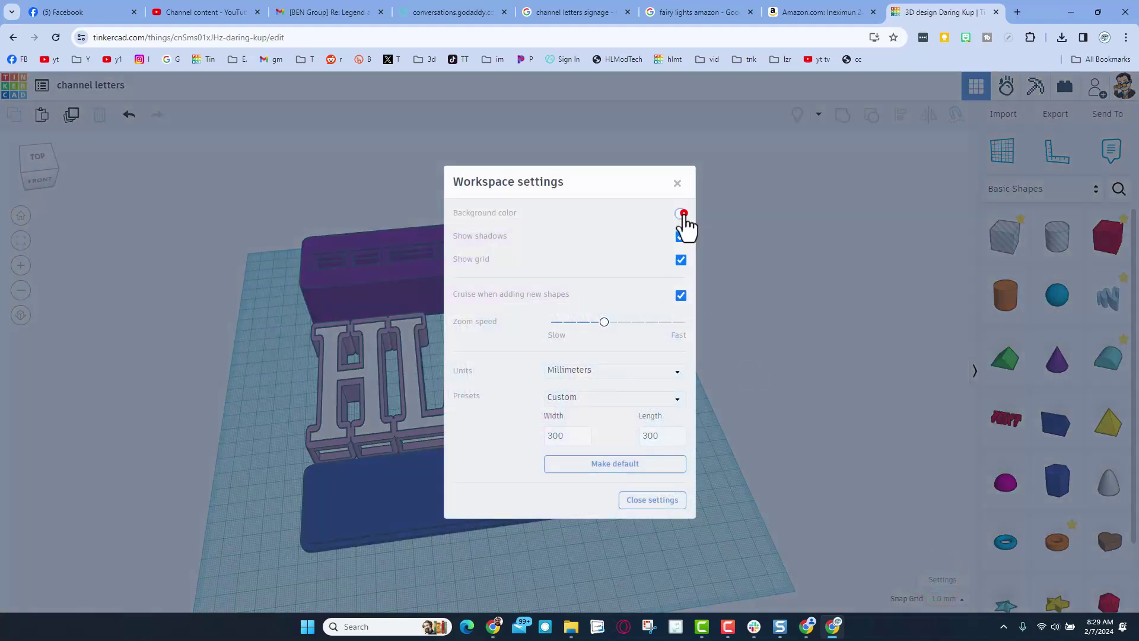
{"action": "left_click", "coordinate": [682, 214]}
{"action": "left_click", "coordinate": [739, 281]}
{"action": "left_click", "coordinate": [620, 219]}
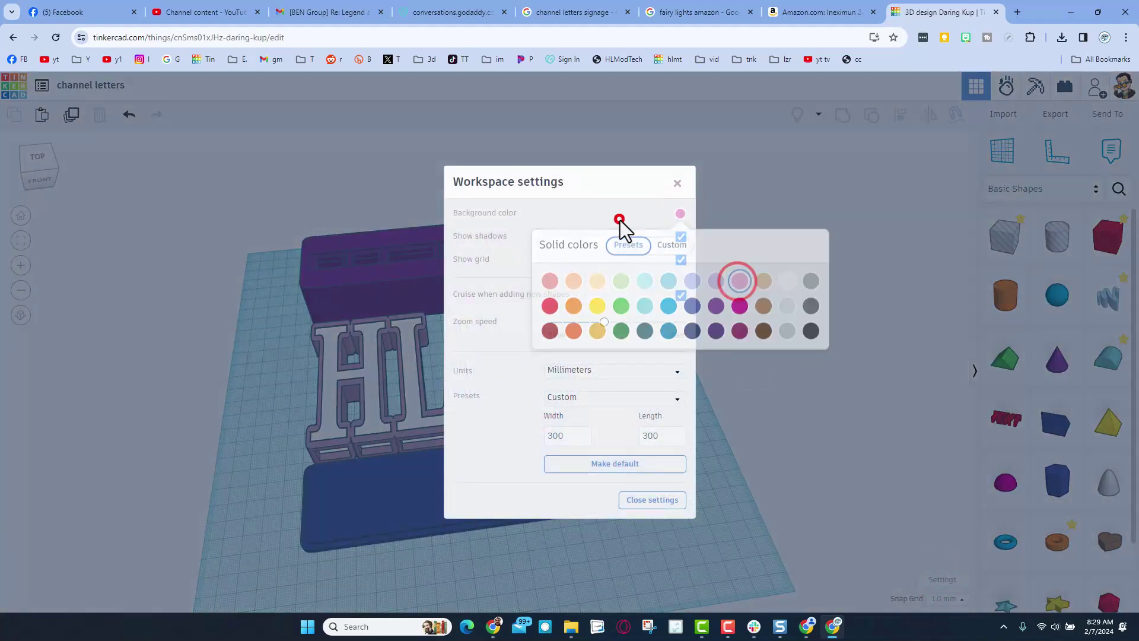
{"action": "left_click", "coordinate": [681, 261]}
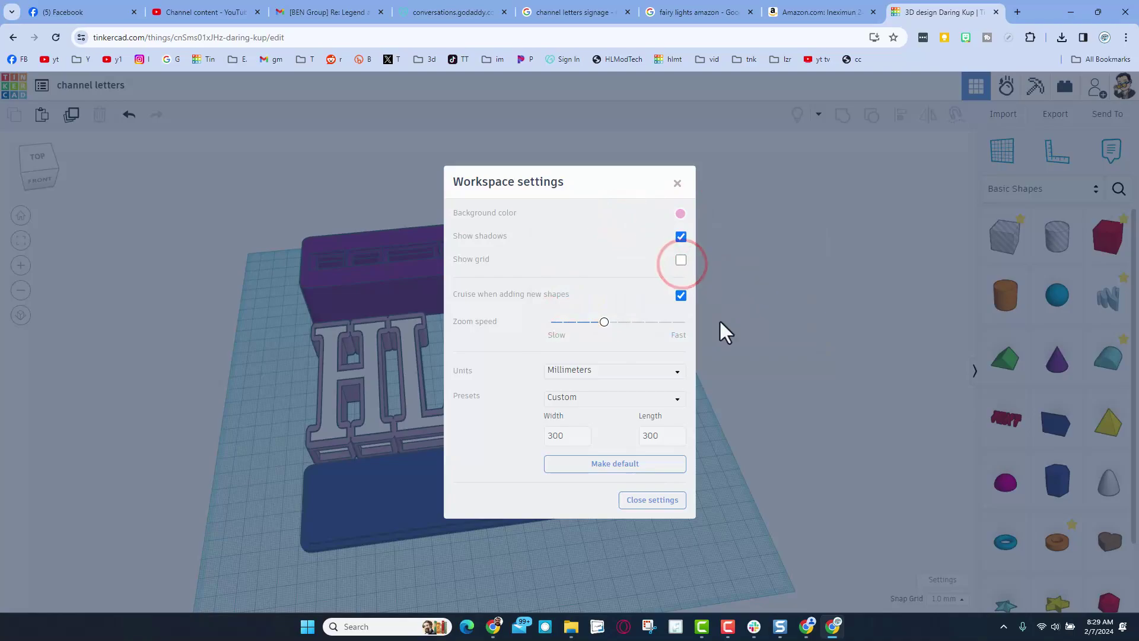
{"action": "right_click_drag", "start_coordinate": [799, 306], "coordinate": [908, 381]}
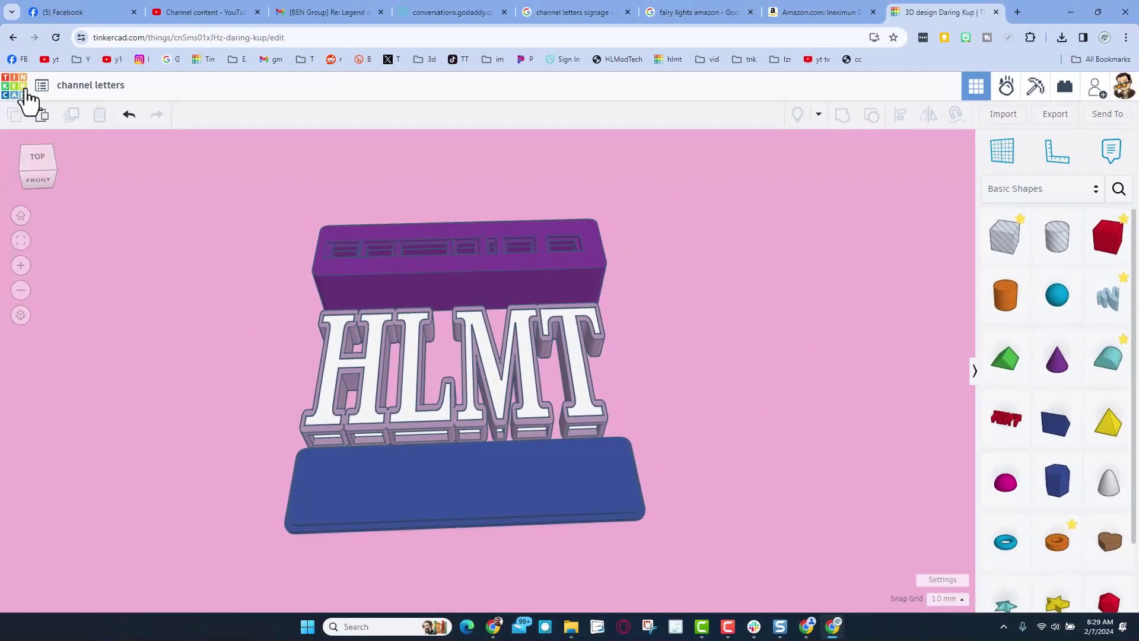
Leave the editor for the designs dashboard and open the properties of the channel letters design.
{"action": "left_click", "coordinate": [18, 87]}
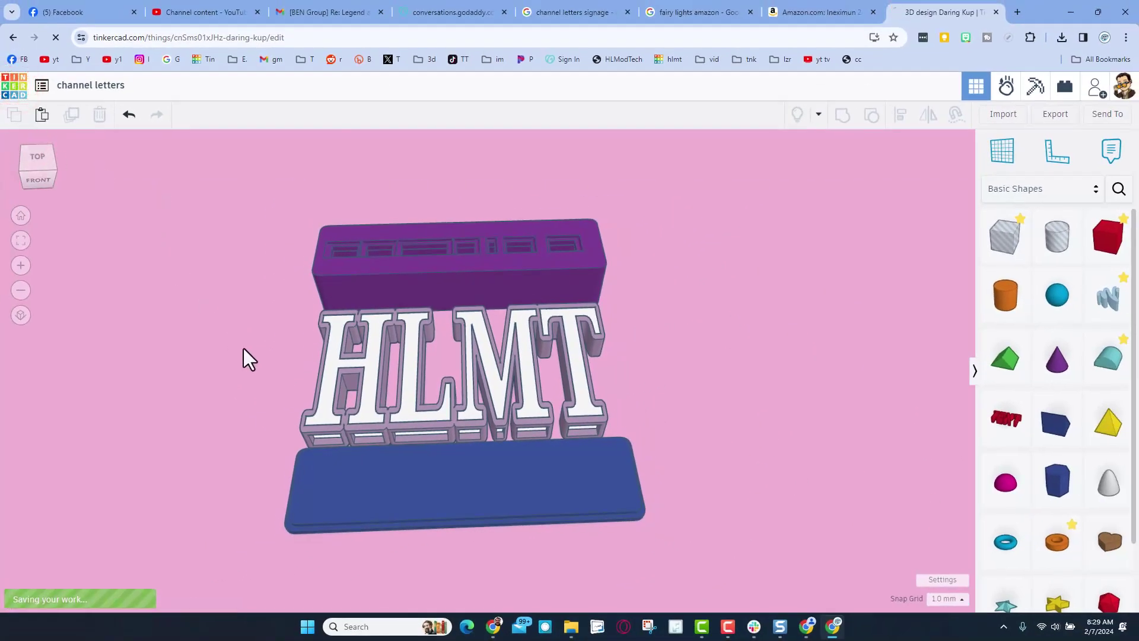
{"action": "left_click", "coordinate": [279, 367]}
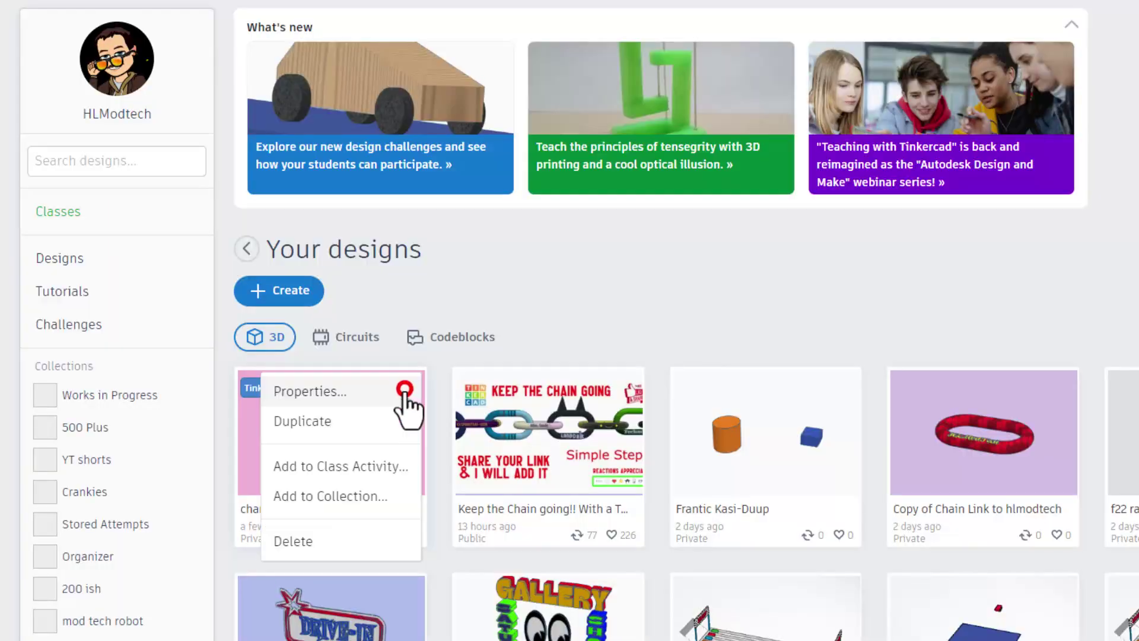
{"action": "left_click", "coordinate": [337, 390]}
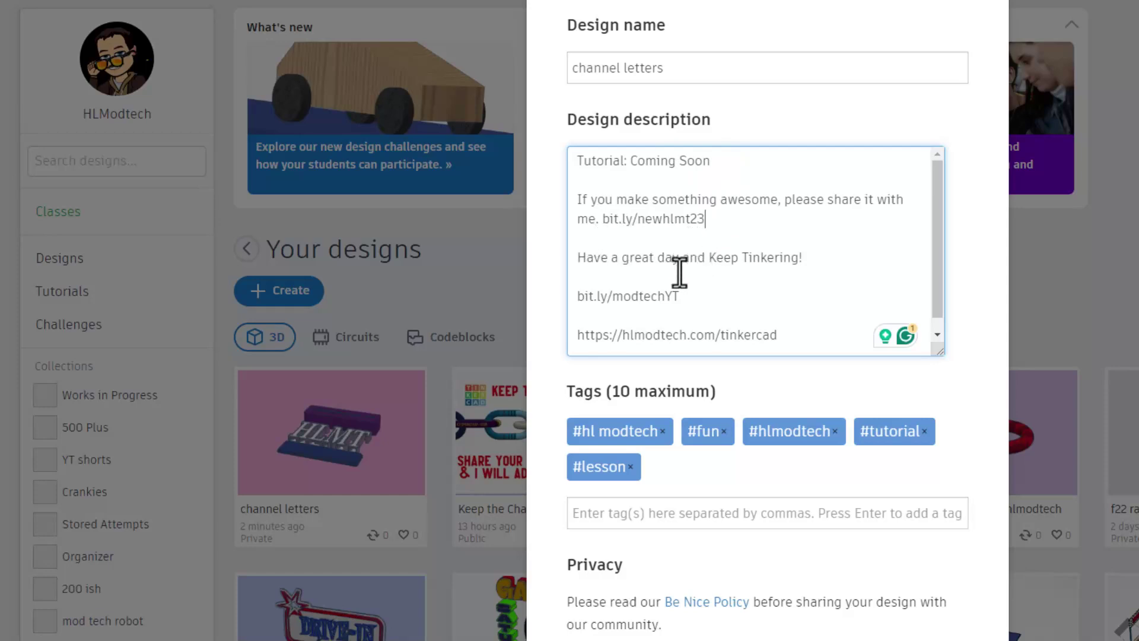
Add the tag hlmt23 to the design.
{"action": "scroll", "coordinate": [700, 278], "scroll_direction": "down", "scroll_amount": 1}
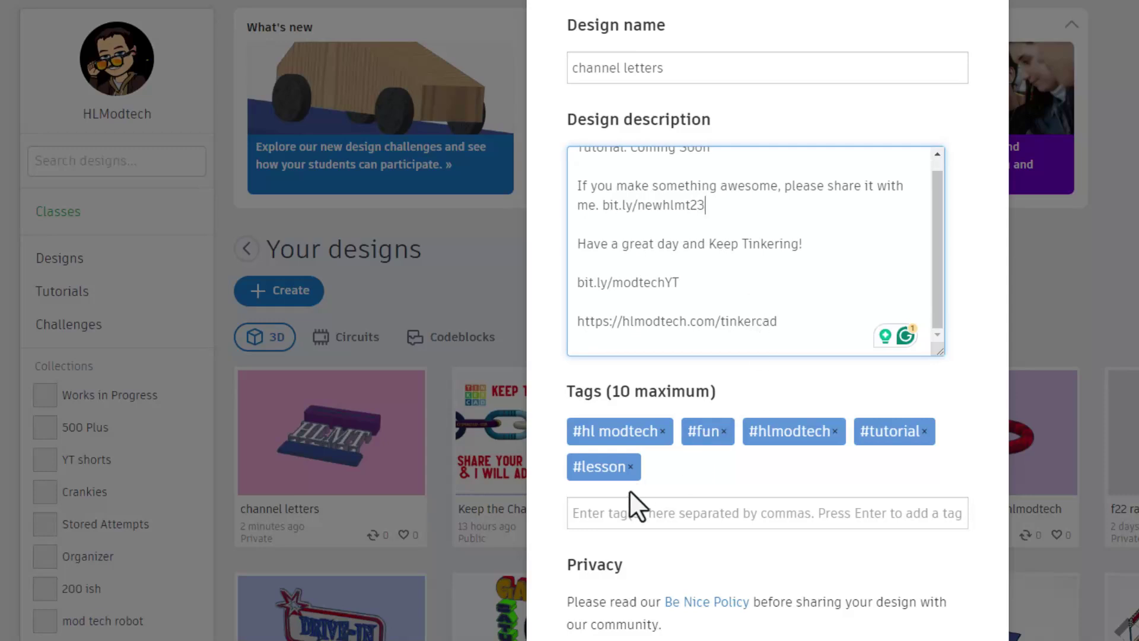
{"action": "scroll", "coordinate": [629, 444], "scroll_direction": "down", "scroll_amount": 1}
{"action": "left_click", "coordinate": [619, 437]}
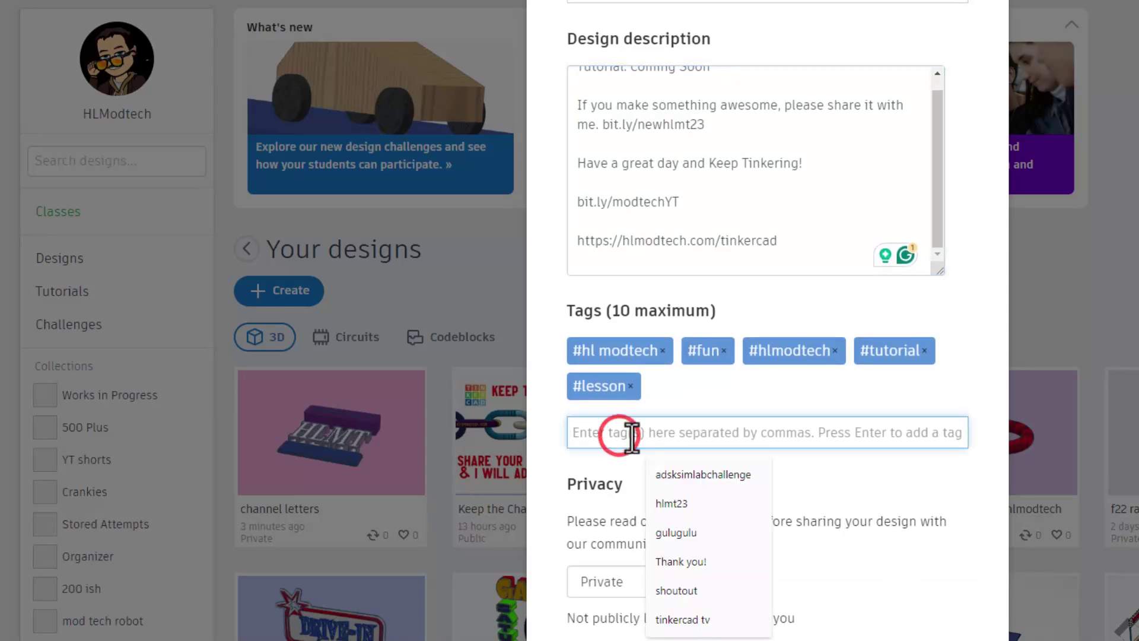
{"action": "type", "text": "h"}
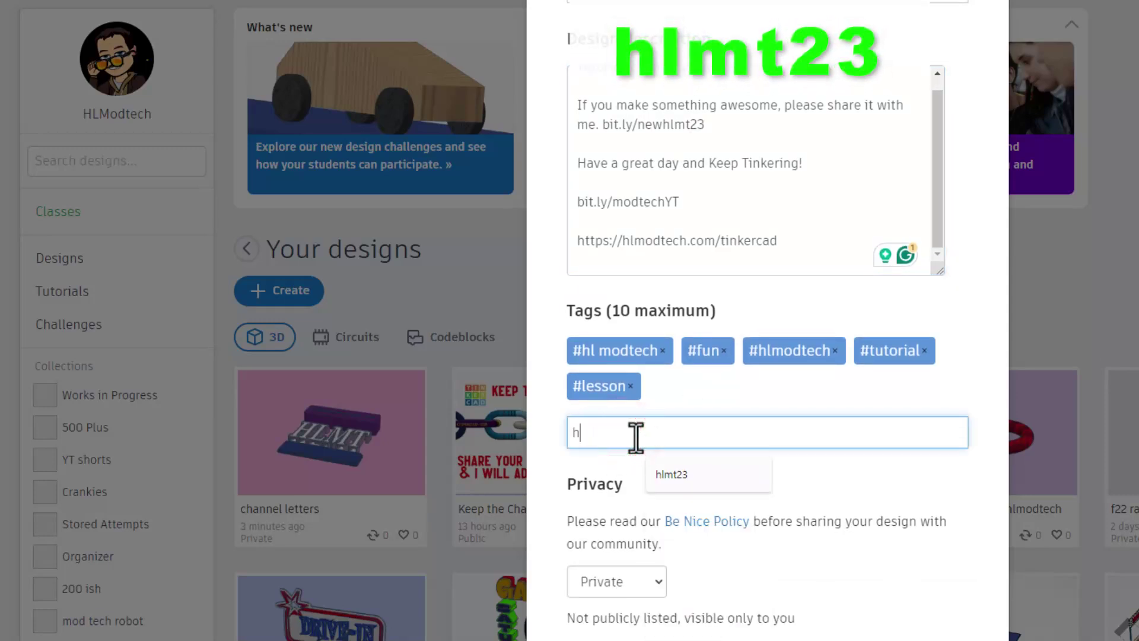
{"action": "type", "text": "lmt23"}
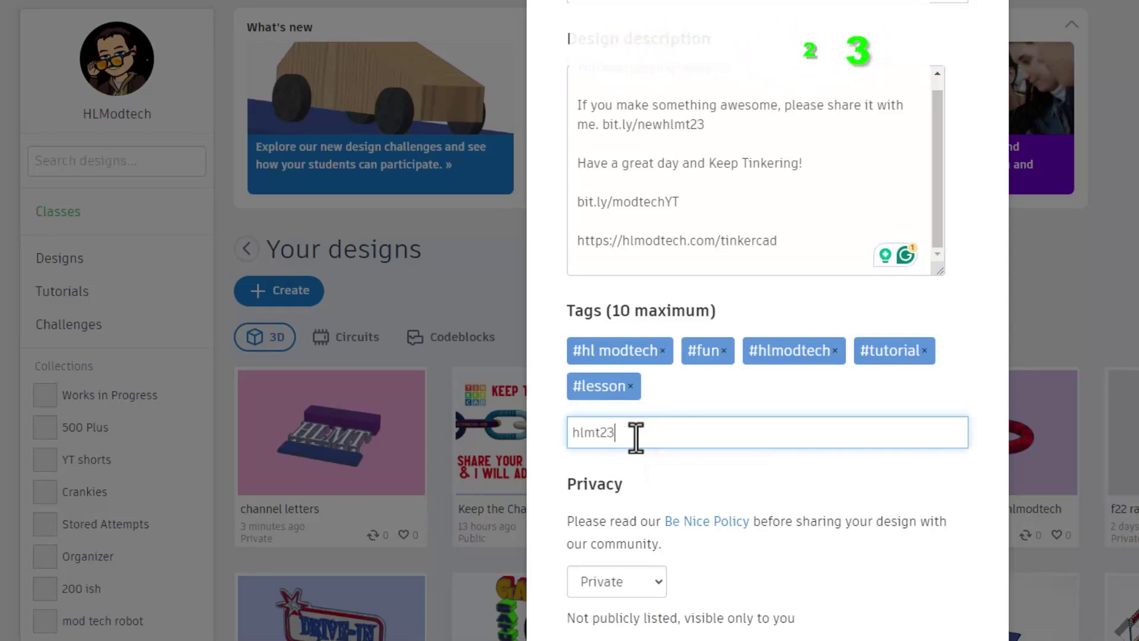
{"action": "key", "text": "Return"}
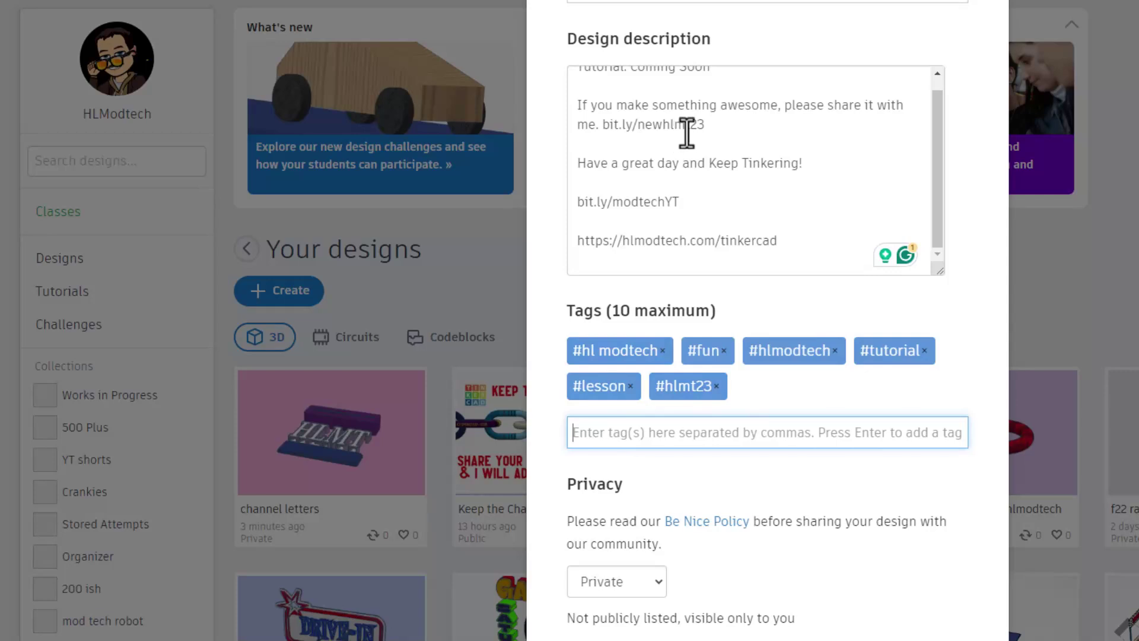
Set the design's privacy to Public and its license to Attribution-NoDerivs 3.0 (CC-BY-ND 3.0).
{"action": "scroll", "coordinate": [763, 423], "scroll_direction": "down", "scroll_amount": 5}
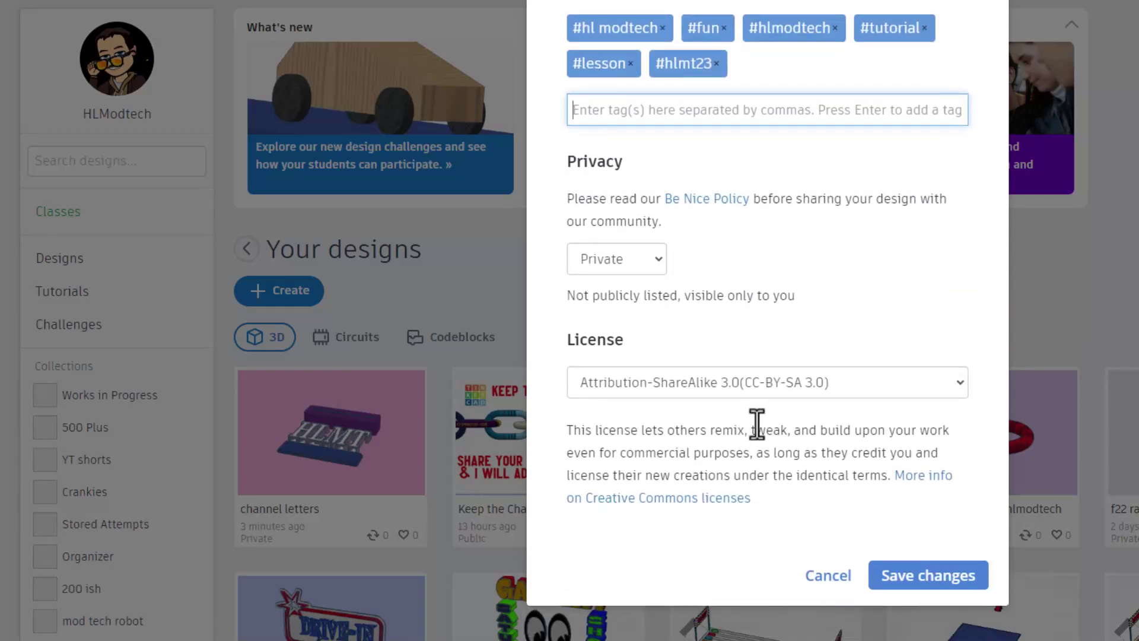
{"action": "left_click", "coordinate": [619, 262]}
{"action": "left_click", "coordinate": [612, 323]}
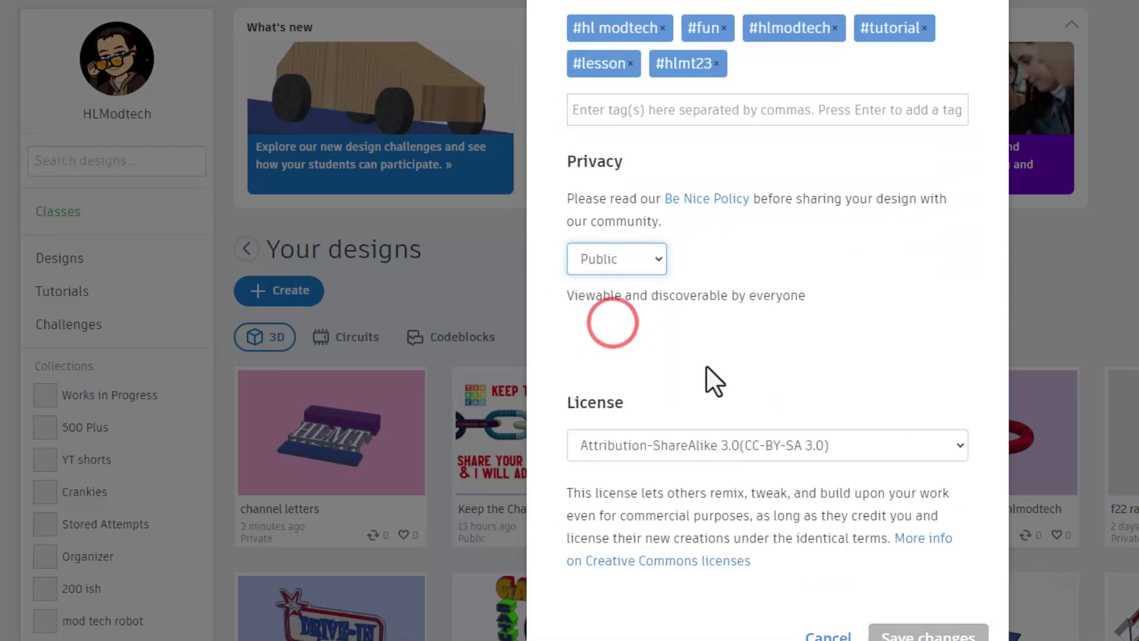
{"action": "scroll", "coordinate": [706, 365], "scroll_direction": "down", "scroll_amount": 2}
{"action": "left_click", "coordinate": [710, 353]}
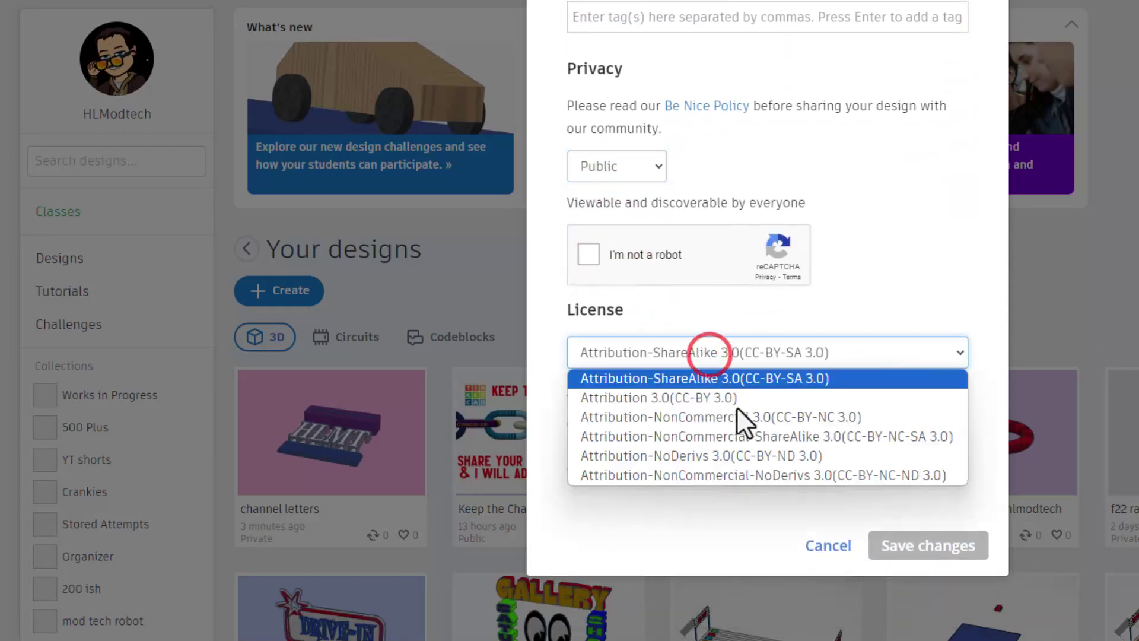
{"action": "left_click", "coordinate": [706, 454]}
Review the design properties, complete the reCAPTCHA check and save the changes.
{"action": "scroll", "coordinate": [830, 350], "scroll_direction": "up", "scroll_amount": 6}
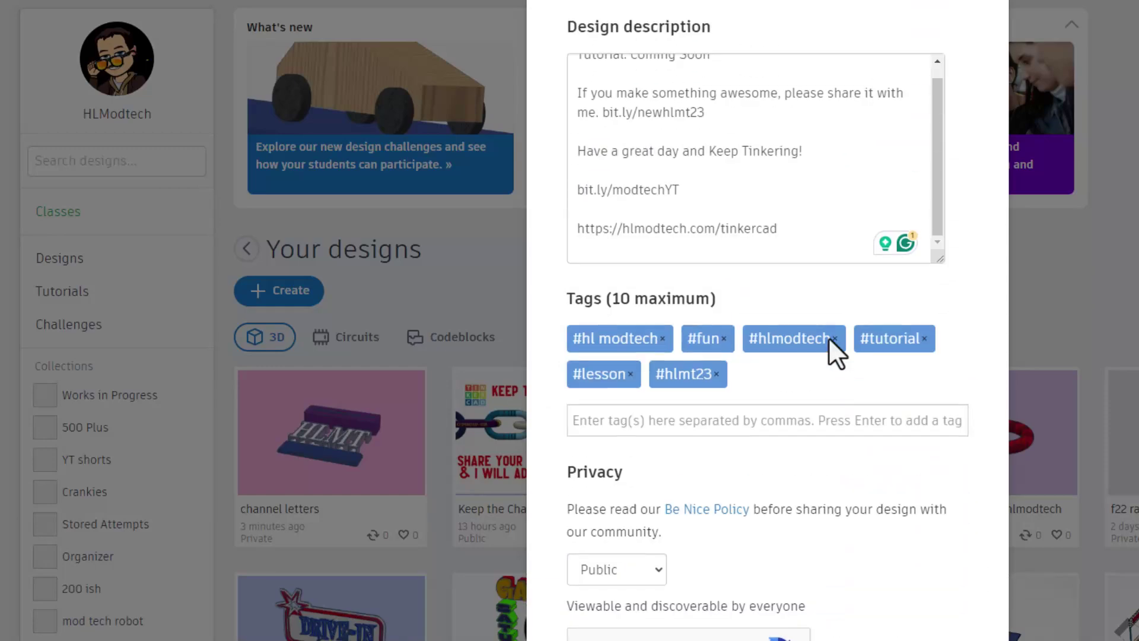
{"action": "scroll", "coordinate": [828, 337], "scroll_direction": "up", "scroll_amount": 3}
{"action": "scroll", "coordinate": [725, 279], "scroll_direction": "up", "scroll_amount": 1}
{"action": "scroll", "coordinate": [717, 275], "scroll_direction": "down", "scroll_amount": 1}
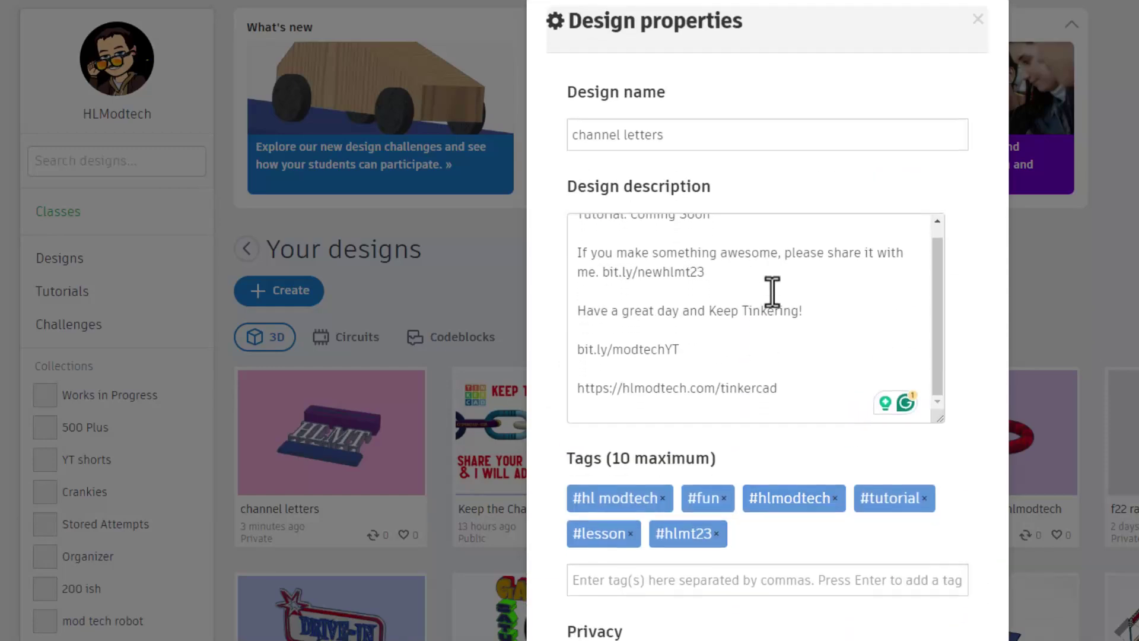
{"action": "scroll", "coordinate": [771, 291], "scroll_direction": "down", "scroll_amount": 9}
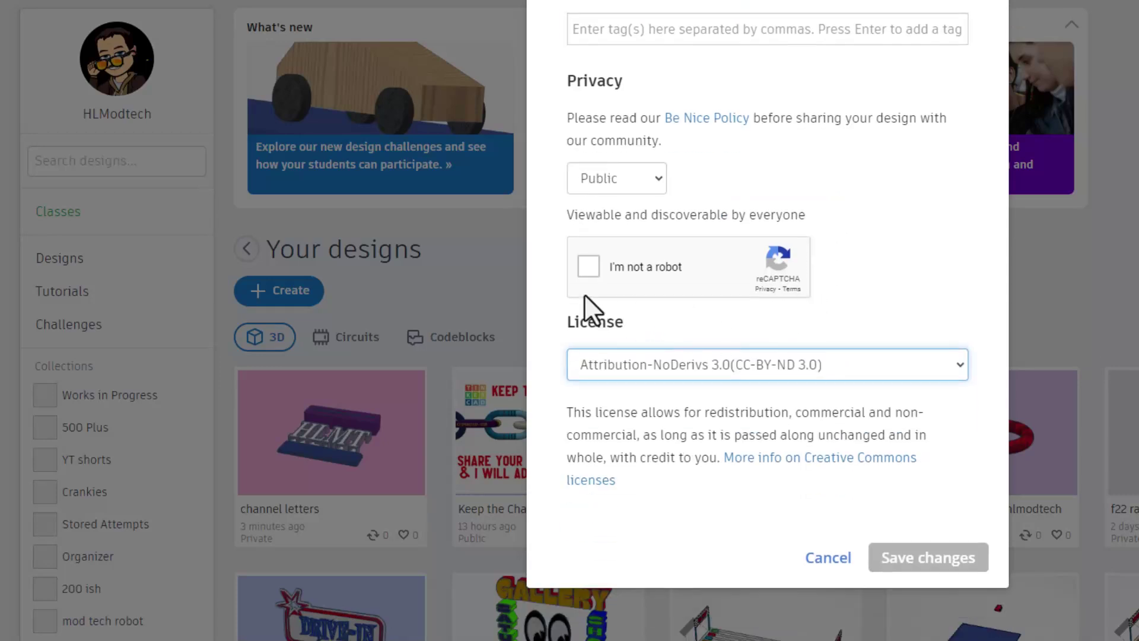
{"action": "left_click", "coordinate": [589, 268]}
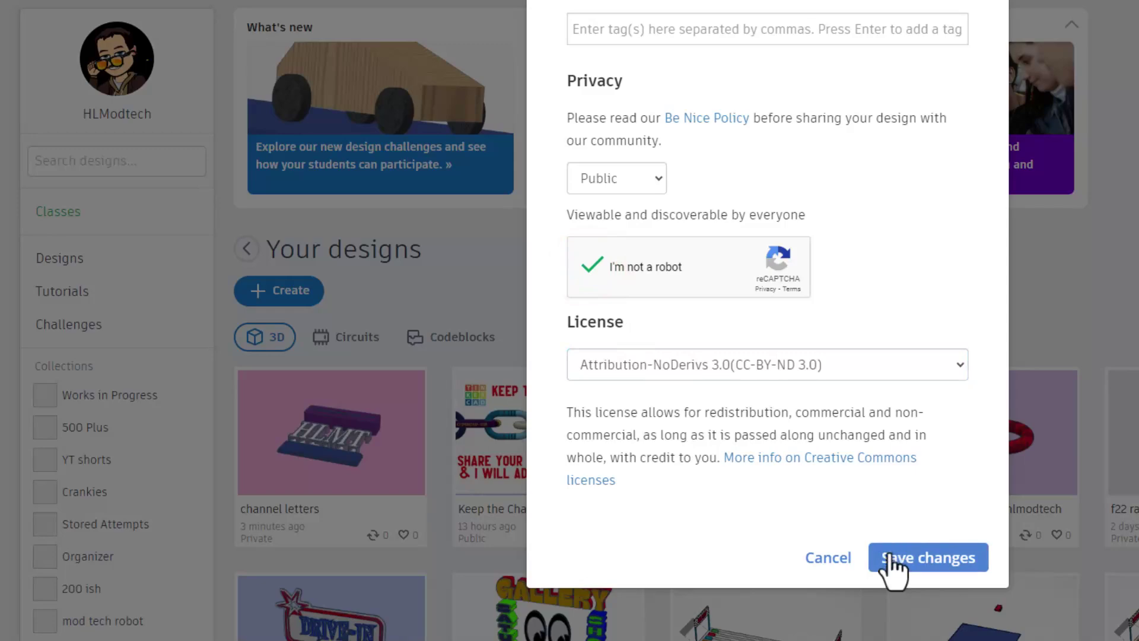
{"action": "left_click", "coordinate": [903, 557]}
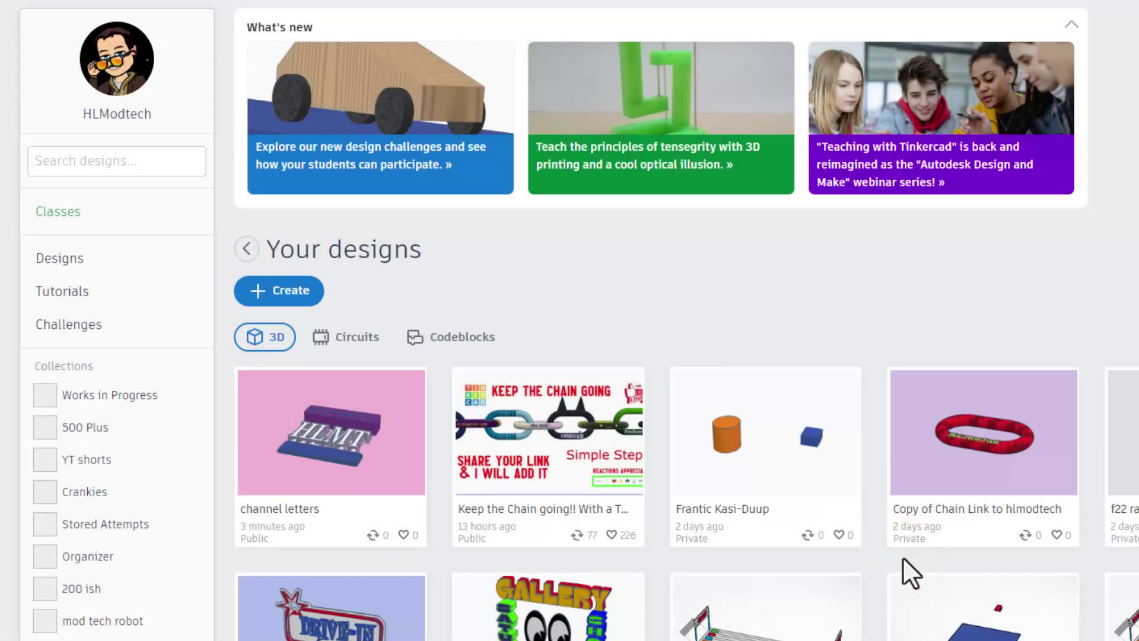